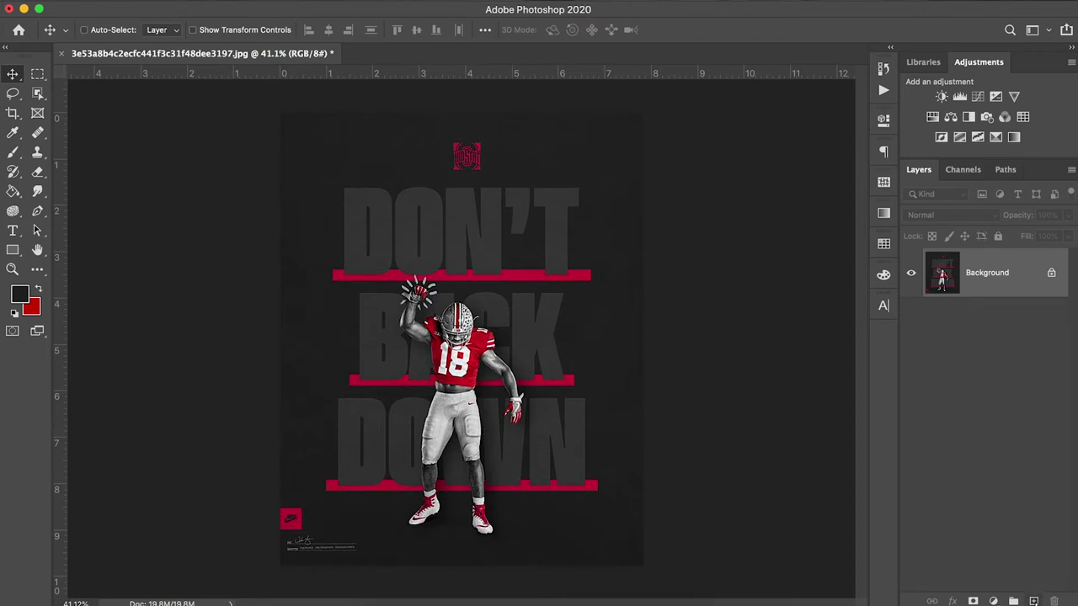
- Add a new layer and fill it with the poster's sampled near-black background colour
{"action": "left_click", "coordinate": [1033, 601]}
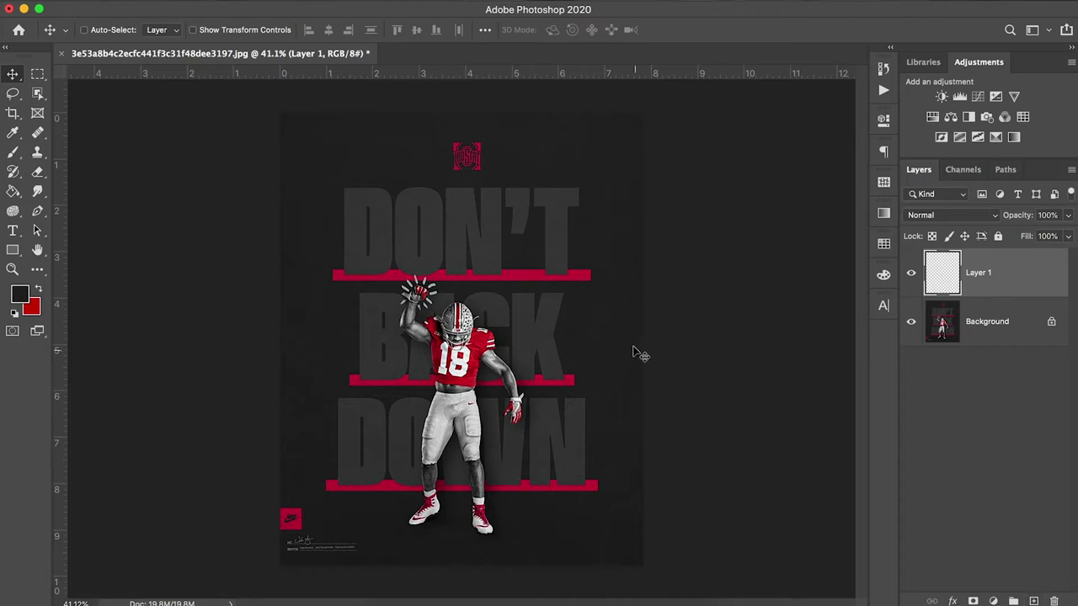
{"action": "key", "text": "i"}
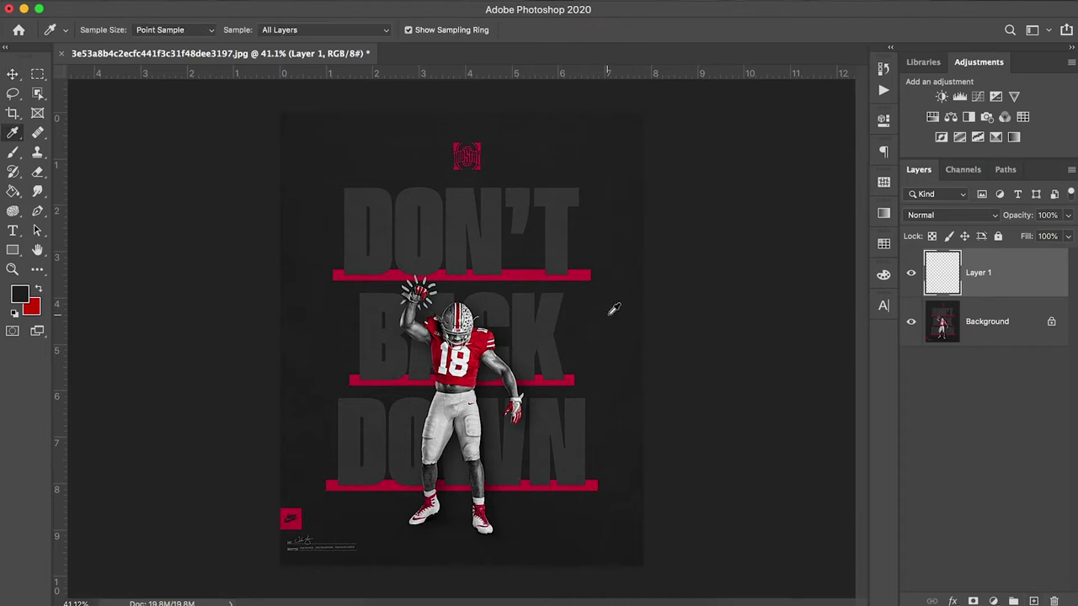
{"action": "left_click", "coordinate": [616, 314]}
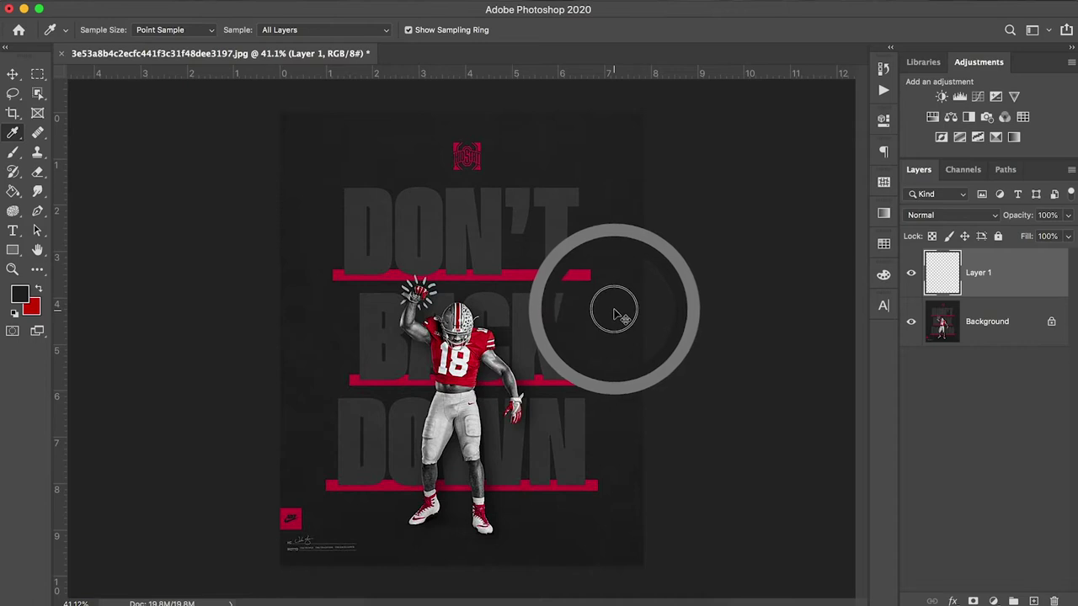
{"action": "key", "text": "v"}
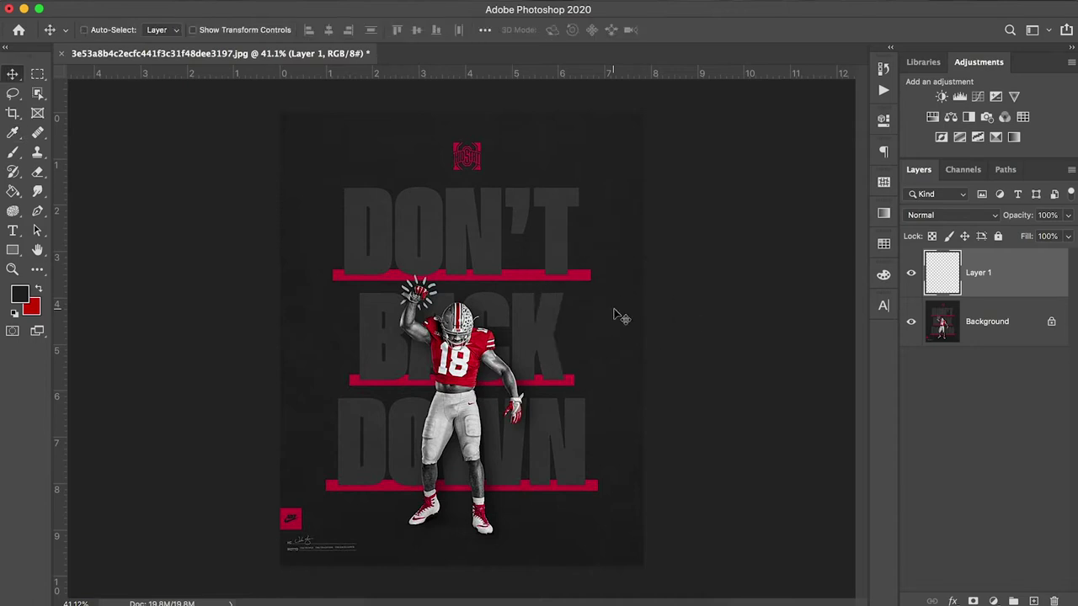
{"action": "key", "text": "g"}
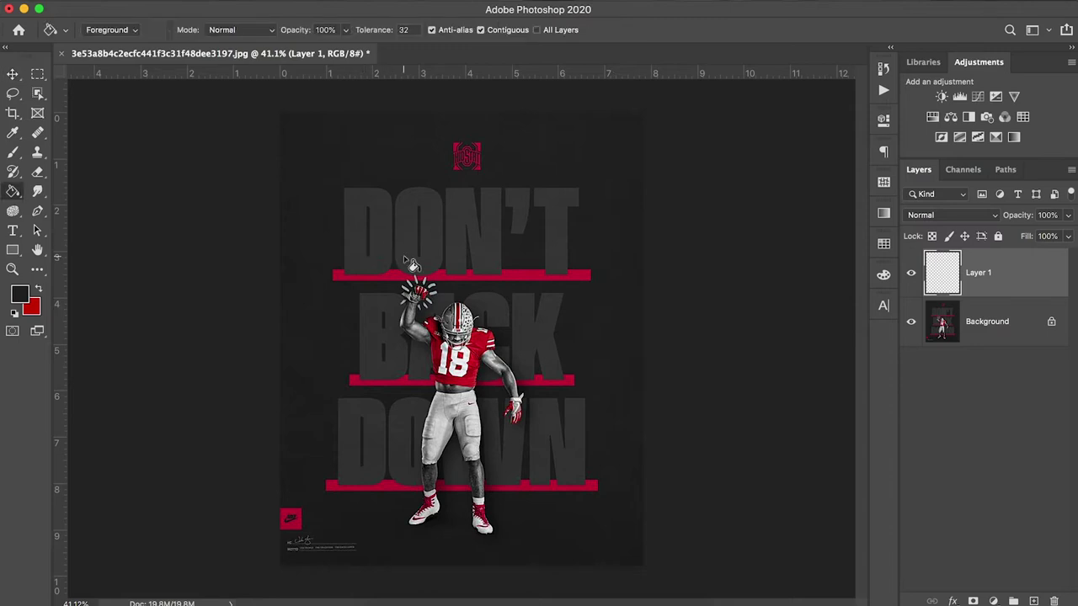
{"action": "left_click", "coordinate": [621, 377]}
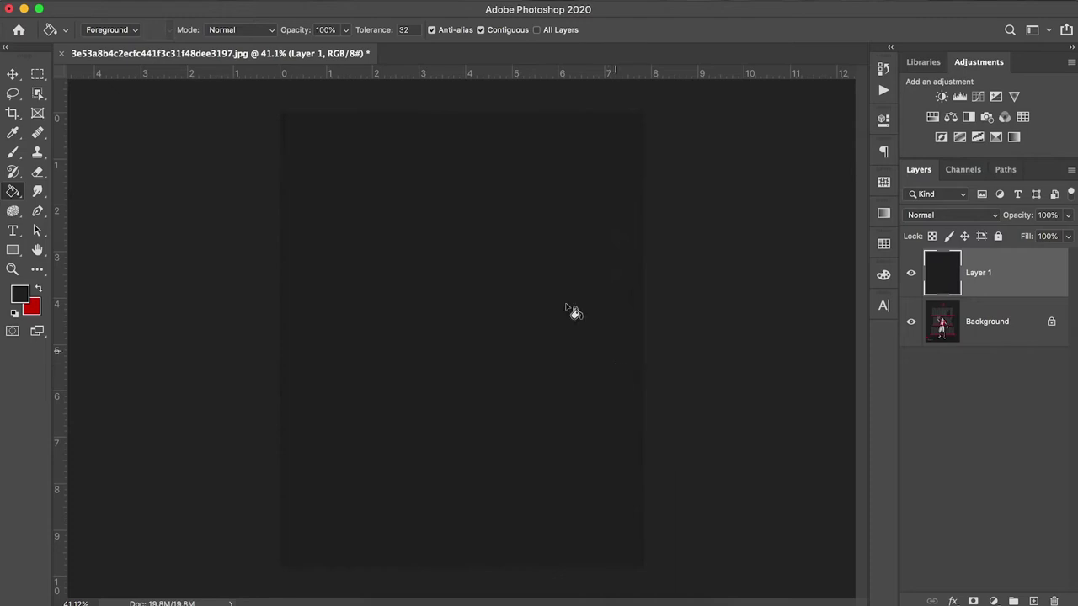
{"action": "left_click", "coordinate": [12, 75]}
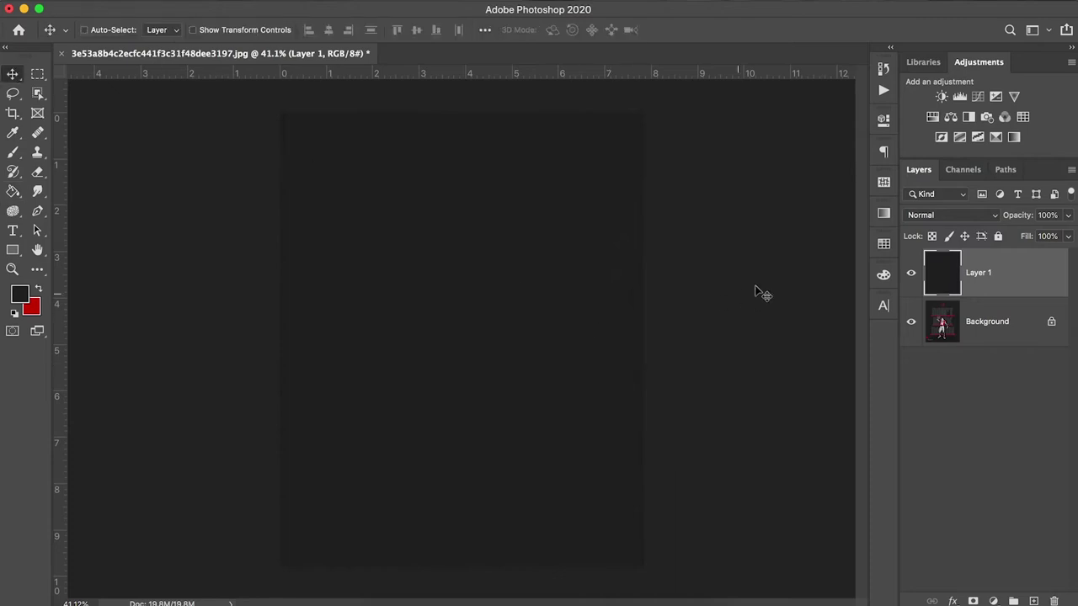
- Toggle the dark fill layer to compare, leaving it hidden over the reference poster
{"action": "left_click", "coordinate": [911, 272]}
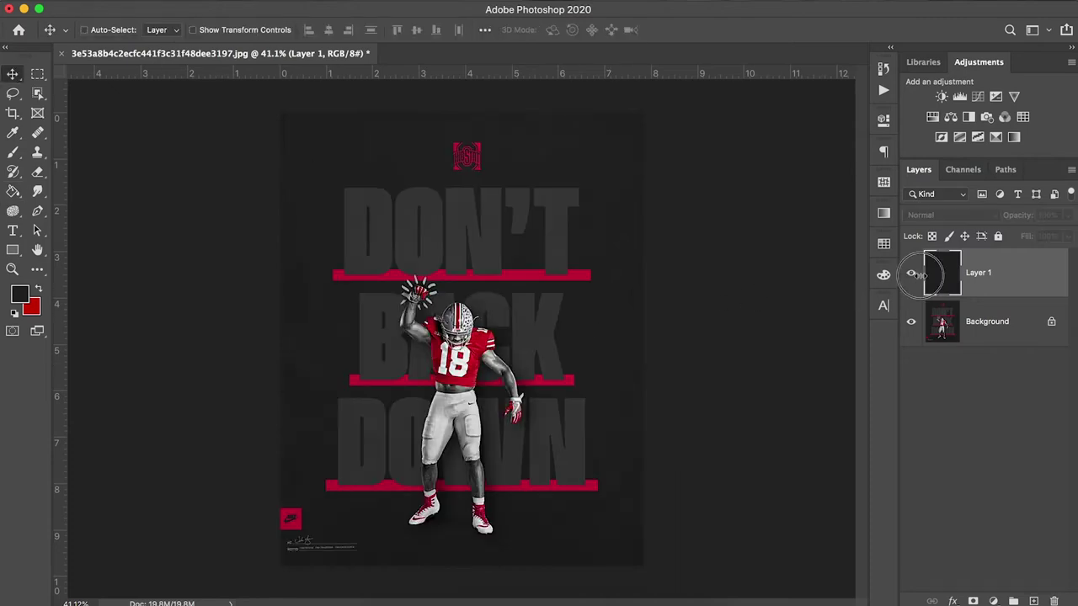
{"action": "left_click", "coordinate": [921, 278]}
{"action": "left_click", "coordinate": [921, 277]}
{"action": "left_click", "coordinate": [921, 278]}
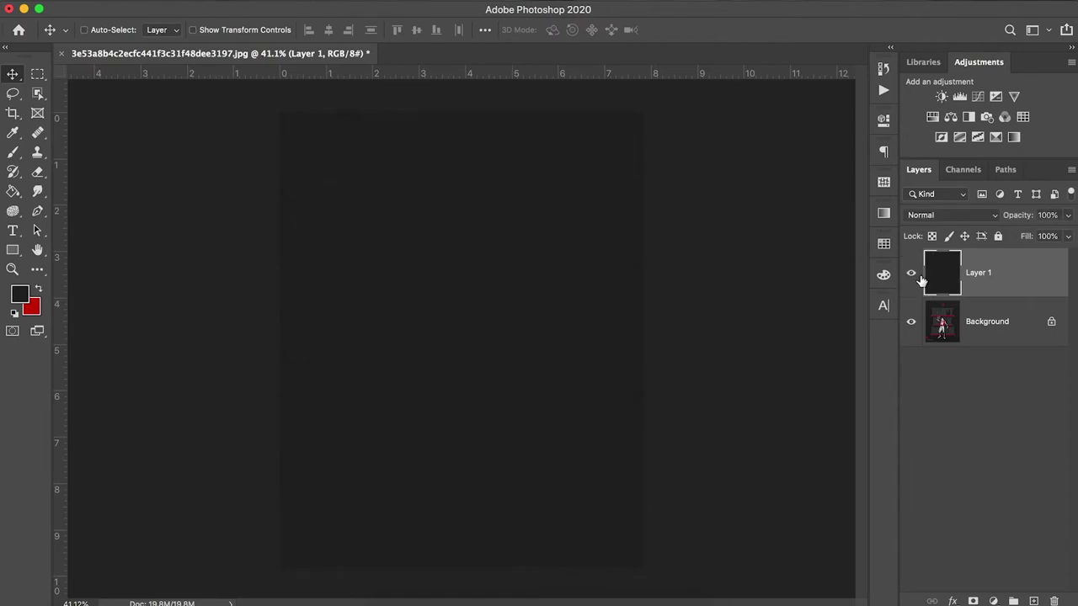
{"action": "left_click", "coordinate": [921, 280]}
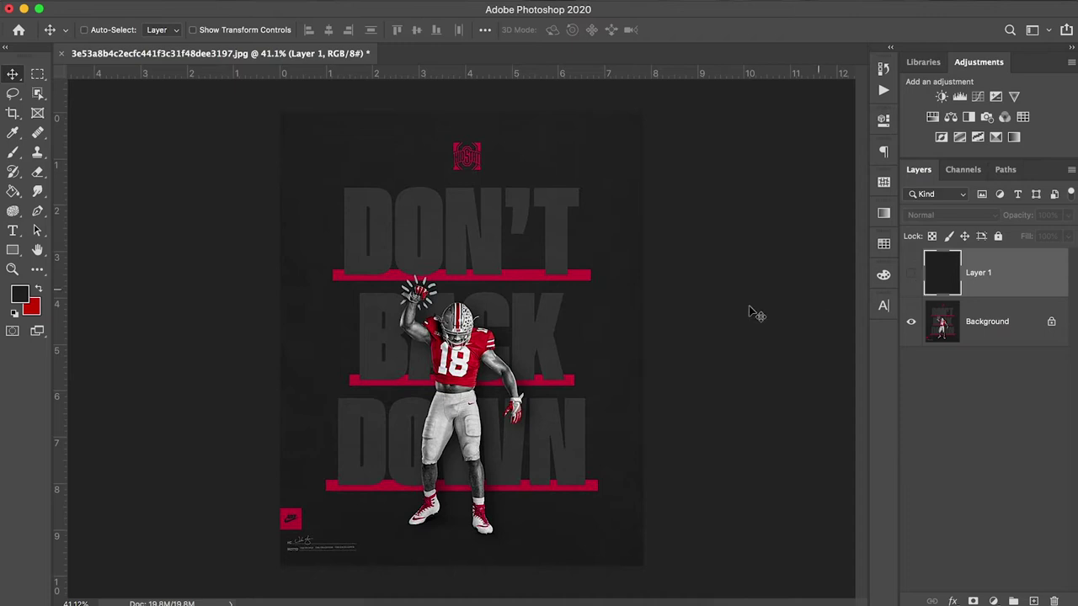
- Type the three-line headline DON'T / BACK / DOWN as a new text layer
{"action": "key", "text": "t"}
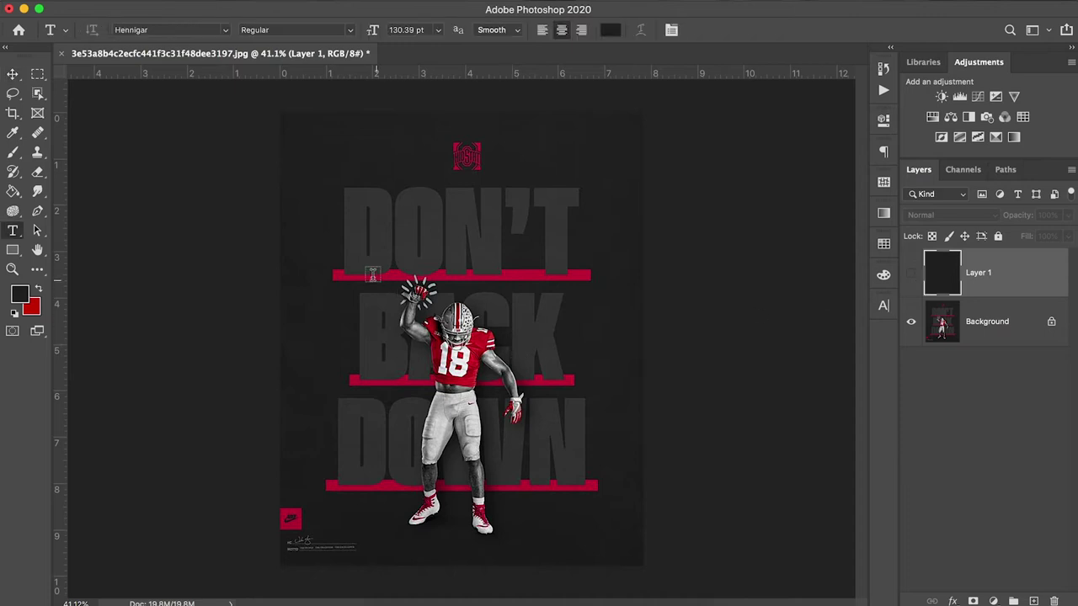
{"action": "left_click", "coordinate": [338, 244]}
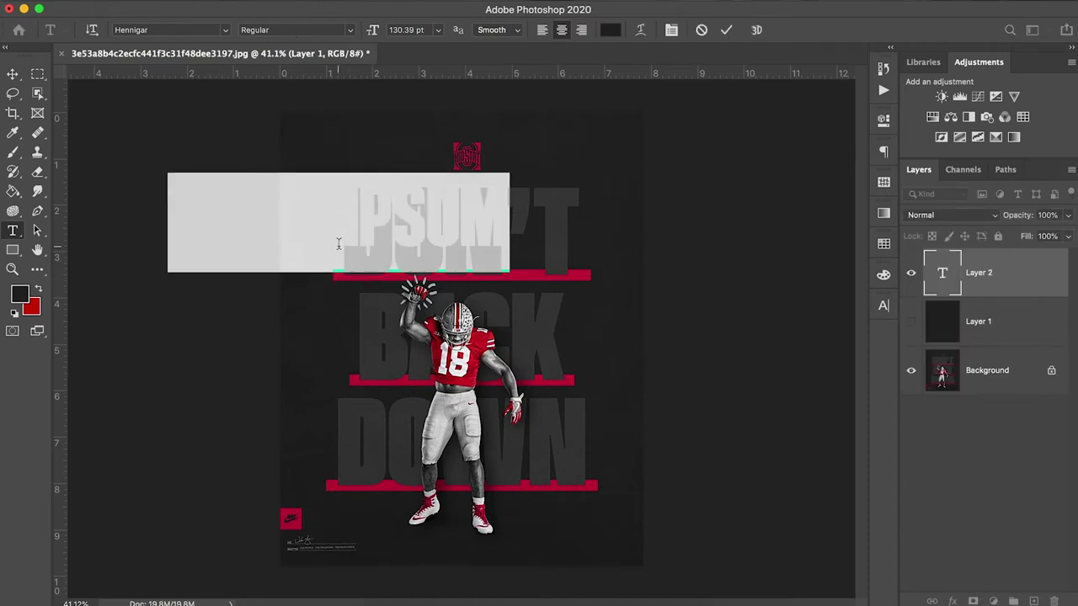
{"action": "key", "text": "BackSpace"}
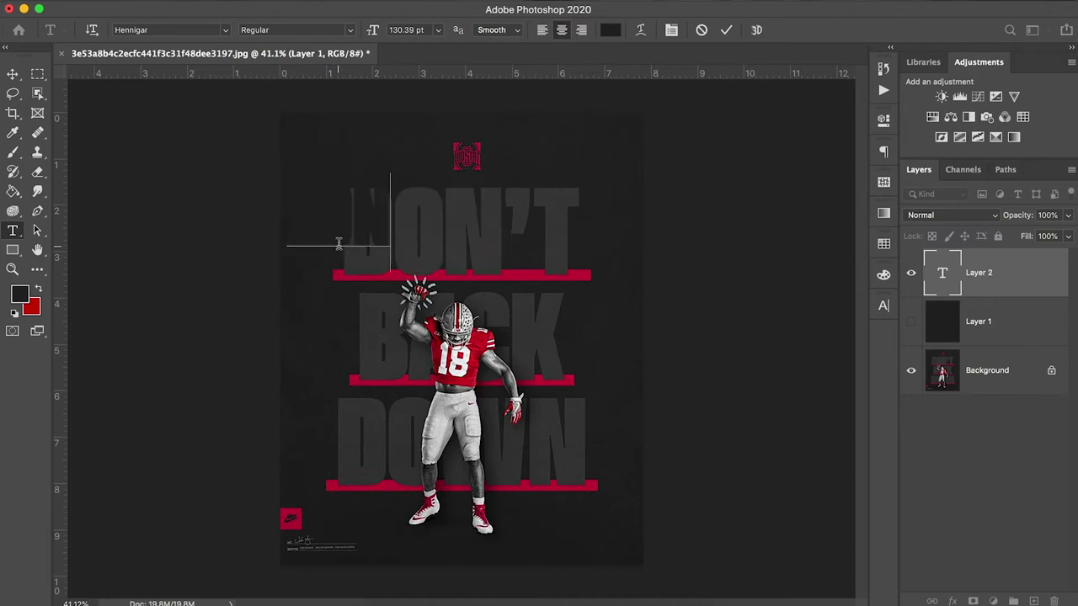
{"action": "type", "text": "I"}
{"action": "key", "text": "Return"}
{"action": "type", "text": "BACK"}
{"action": "key", "text": "Return"}
{"action": "type", "text": "DOWN"}
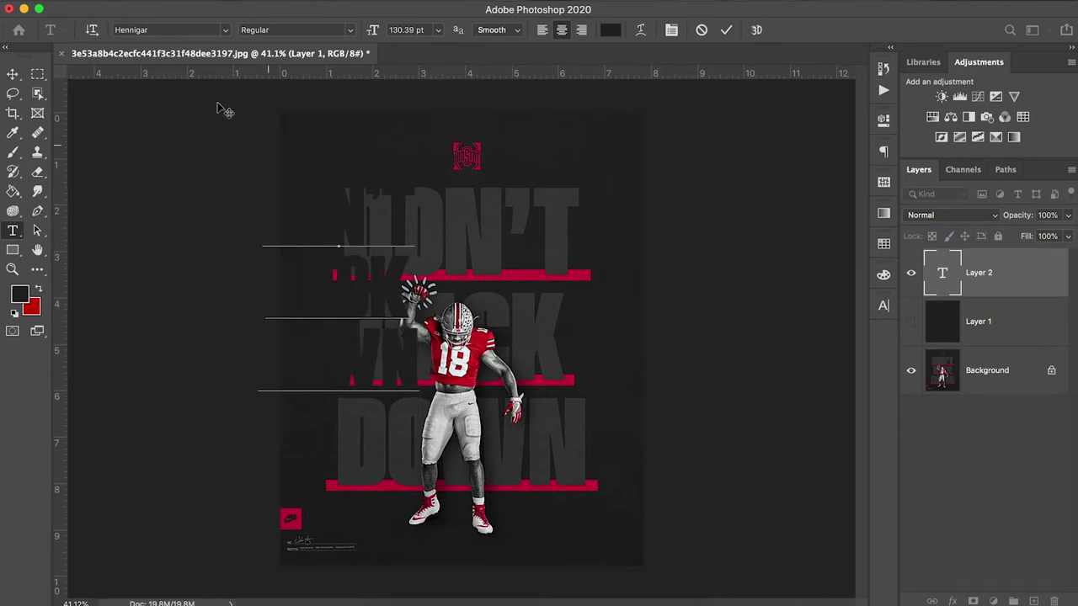
{"action": "left_click", "coordinate": [13, 75]}
- Set the headline to 201.39 pt with 157.31 pt leading, aligned over the reference lettering
{"action": "left_click_drag", "start_coordinate": [403, 357], "coordinate": [514, 396]}
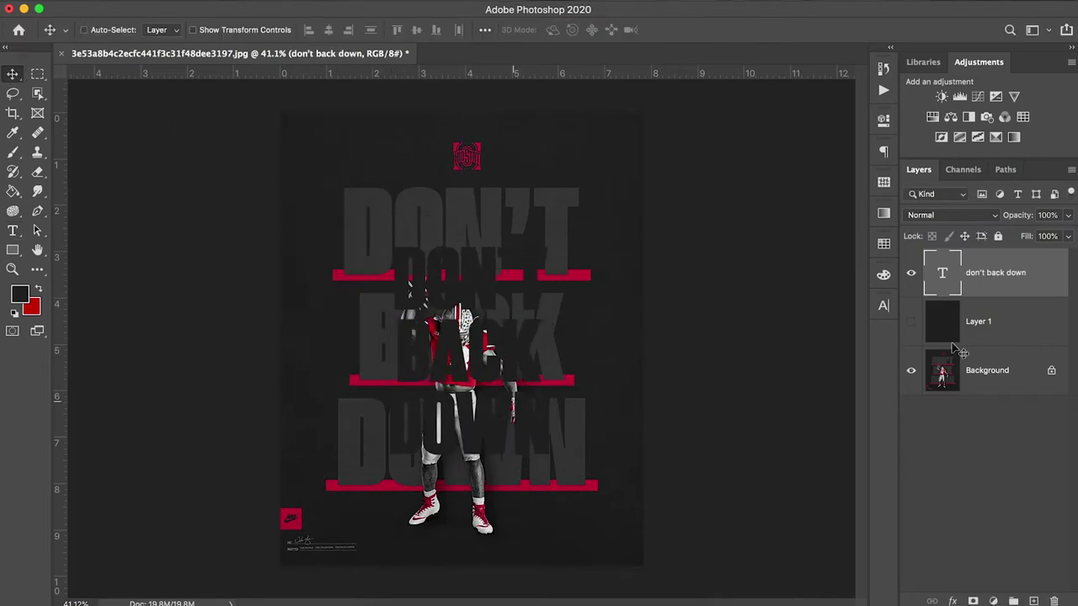
{"action": "left_click", "coordinate": [911, 274]}
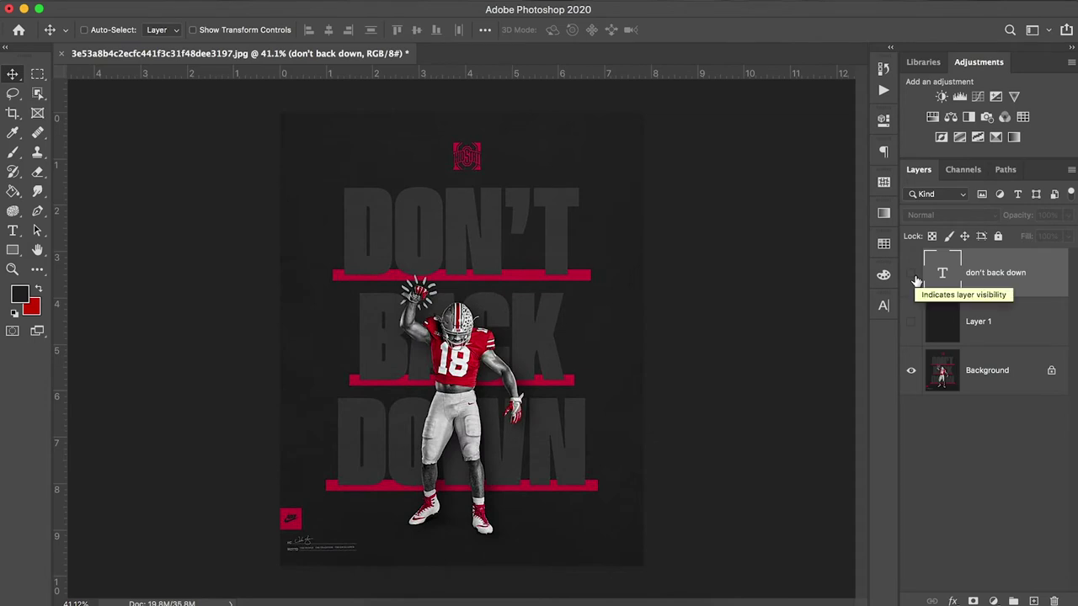
{"action": "left_click", "coordinate": [911, 274]}
{"action": "left_click", "coordinate": [884, 307]}
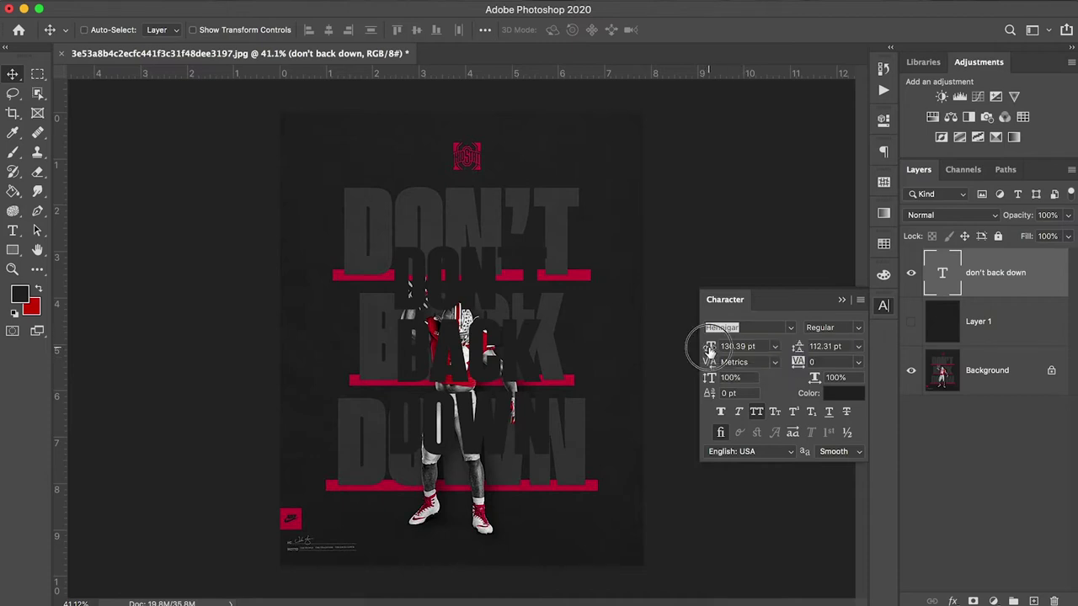
{"action": "left_click_drag", "start_coordinate": [710, 347], "coordinate": [829, 346]}
{"action": "left_click_drag", "start_coordinate": [539, 370], "coordinate": [517, 356]}
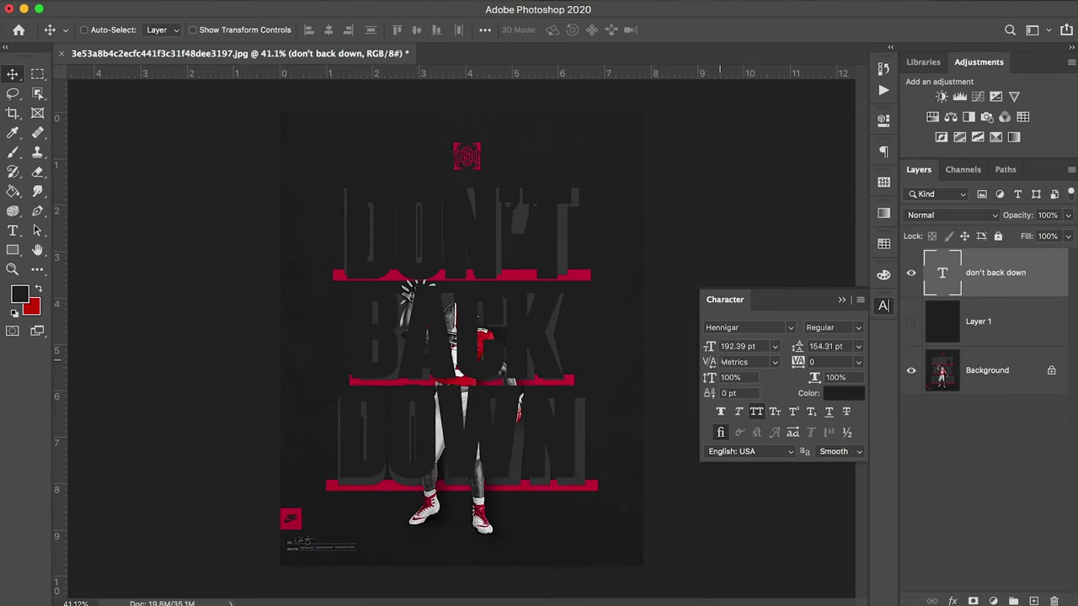
{"action": "left_click_drag", "start_coordinate": [711, 352], "coordinate": [719, 352]}
{"action": "left_click_drag", "start_coordinate": [574, 407], "coordinate": [578, 415]}
{"action": "left_click_drag", "start_coordinate": [798, 347], "coordinate": [805, 352]}
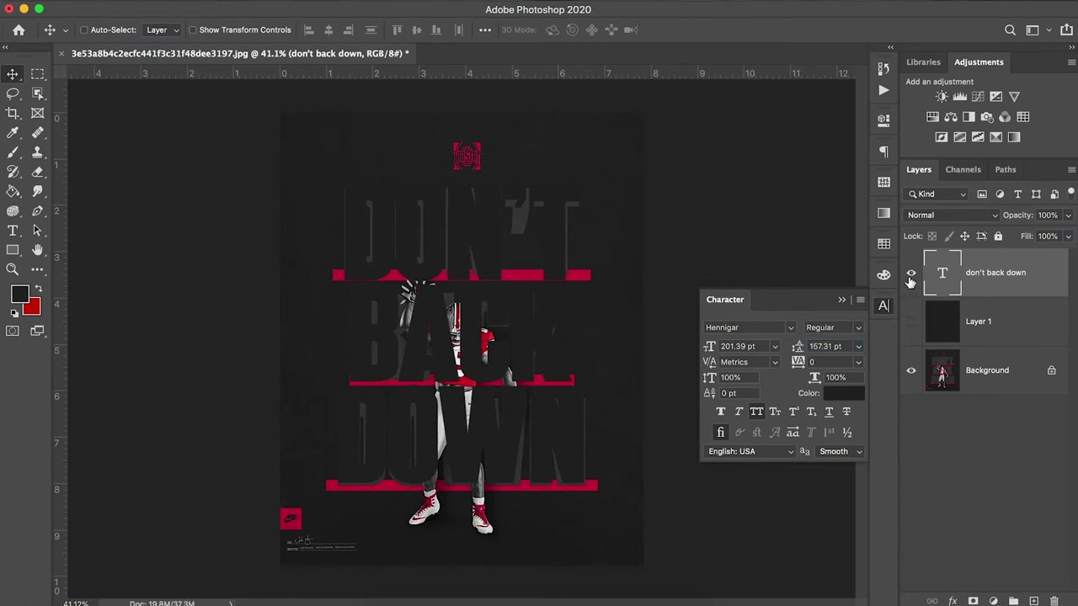
- Recolour the headline to grey 3a3a3a sampled from the reference lettering
{"action": "left_click", "coordinate": [841, 395]}
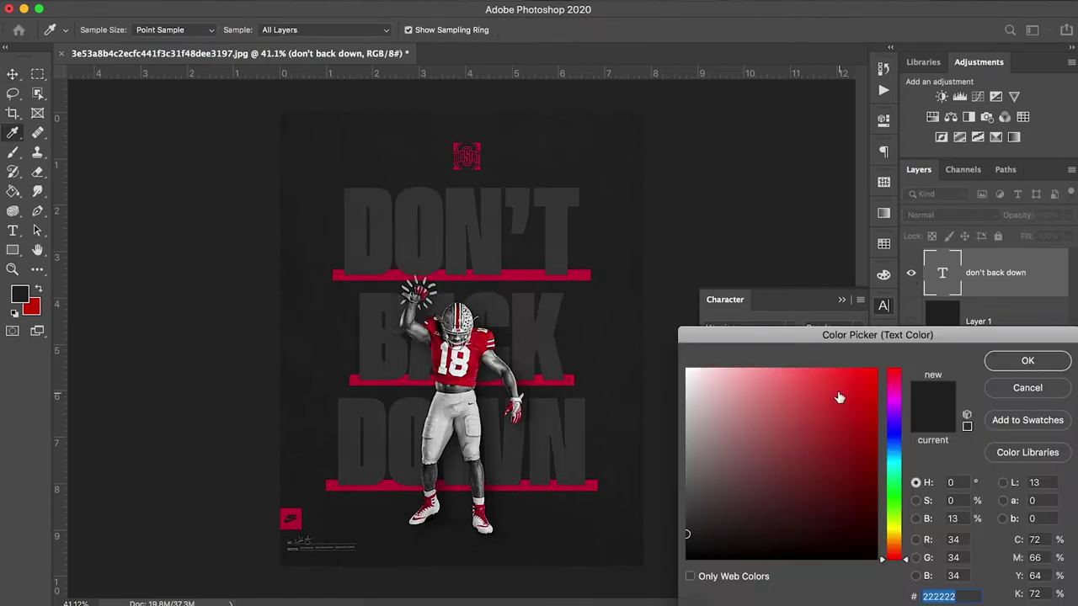
{"action": "left_click", "coordinate": [526, 212]}
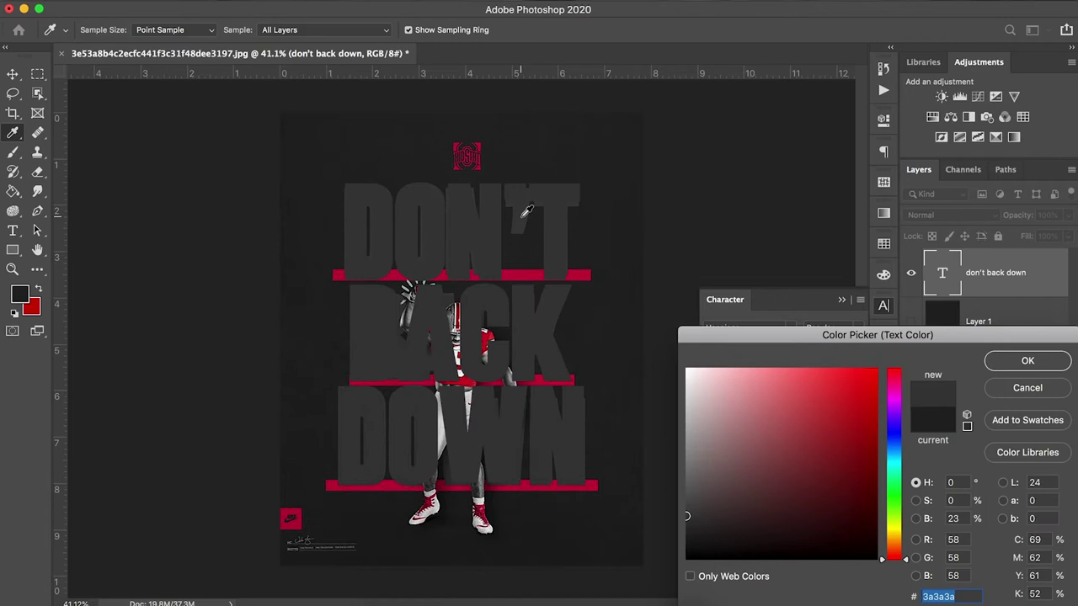
{"action": "left_click", "coordinate": [1002, 361]}
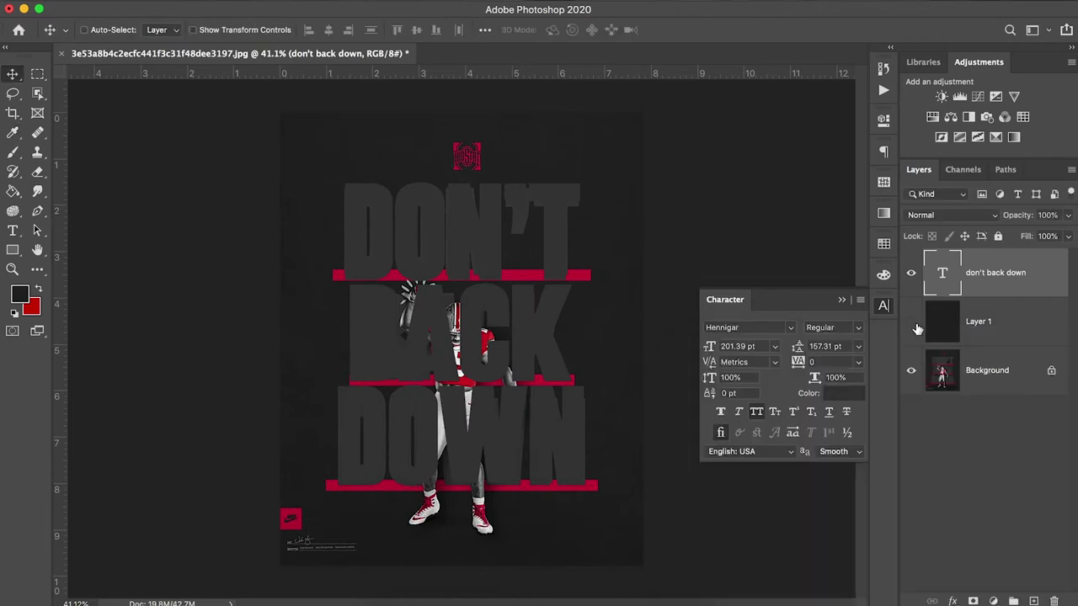
- Toggle the headline and dark fill layers to compare, ending with both hidden
{"action": "left_click", "coordinate": [912, 325]}
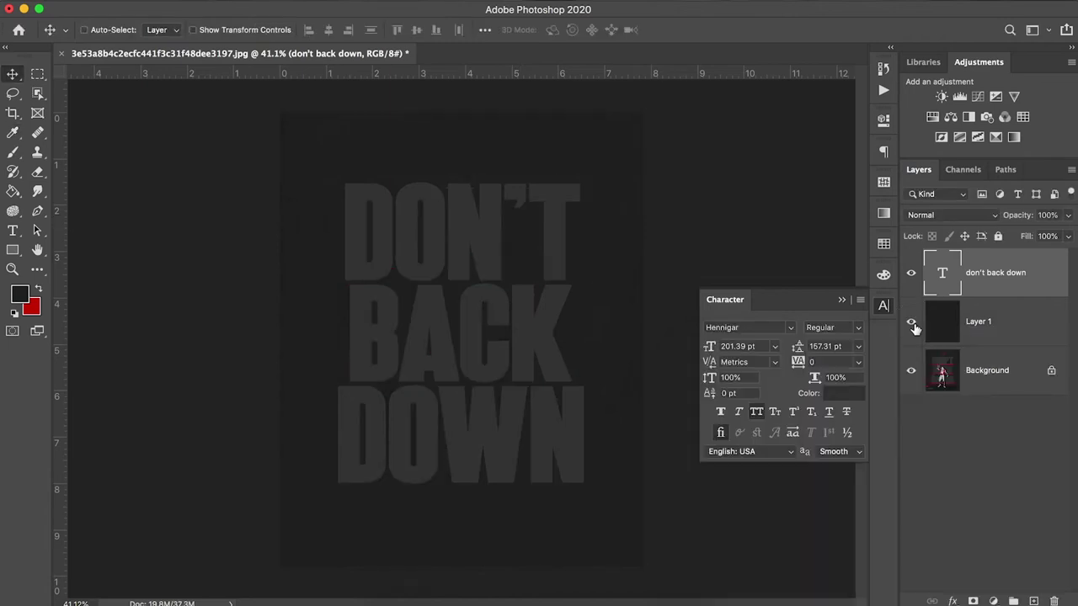
{"action": "left_click", "coordinate": [912, 325]}
{"action": "left_click", "coordinate": [912, 274]}
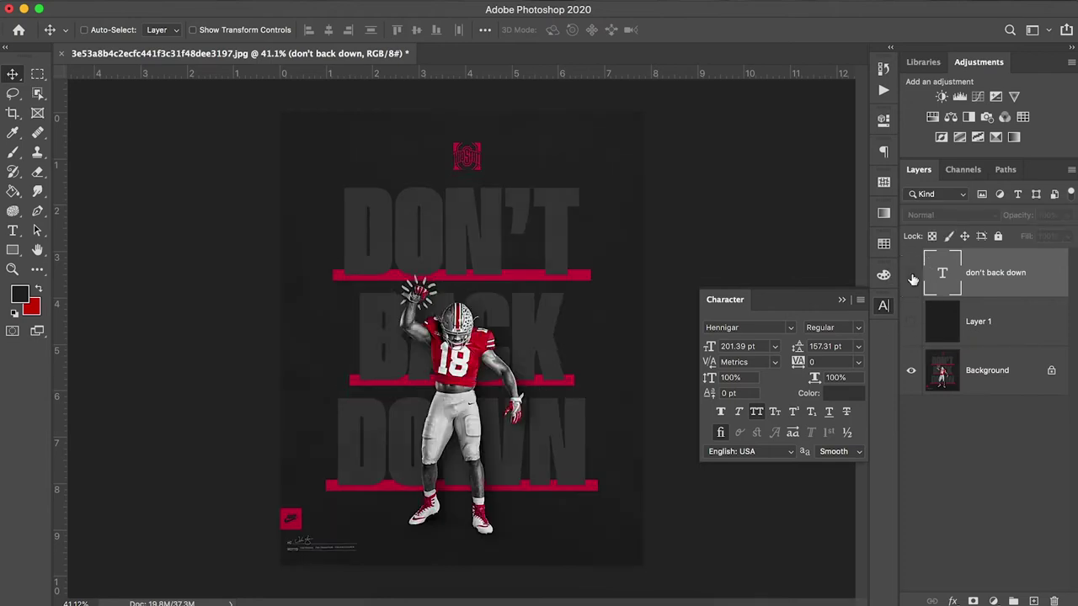
{"action": "left_click", "coordinate": [911, 322]}
{"action": "left_click", "coordinate": [911, 274]}
{"action": "left_click", "coordinate": [911, 274]}
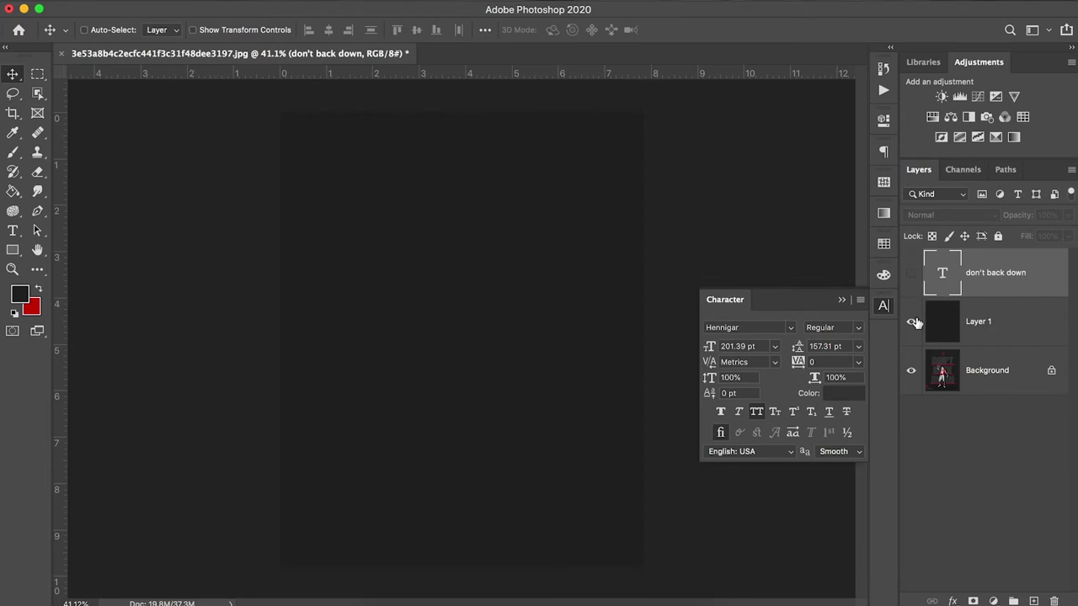
{"action": "left_click", "coordinate": [911, 321]}
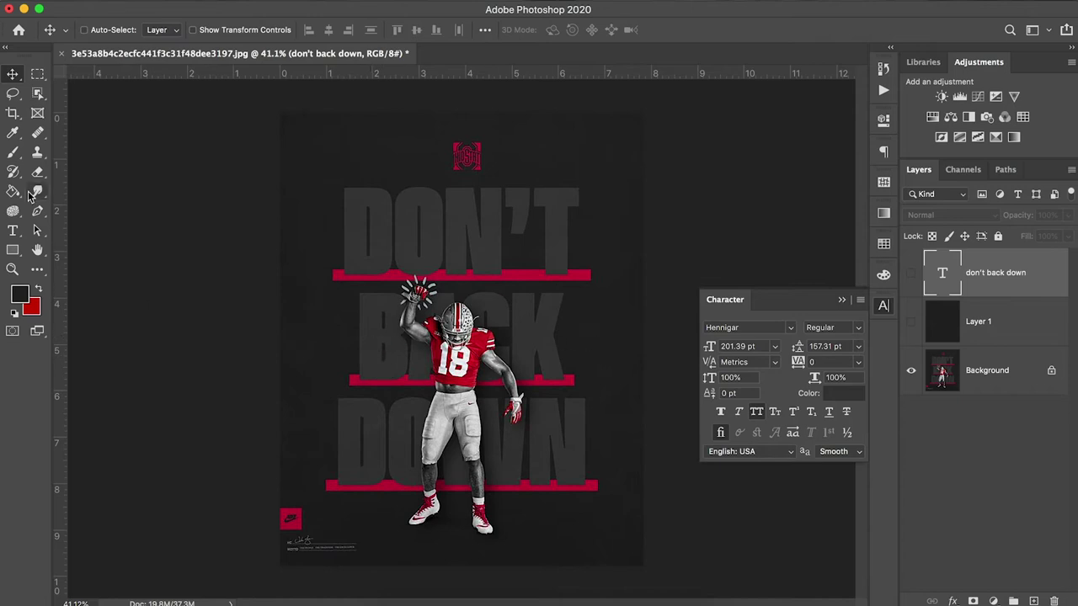
- Draw a thin 1667 × 77 px rectangle bar along the top bar under DON'T
{"action": "left_click", "coordinate": [13, 251]}
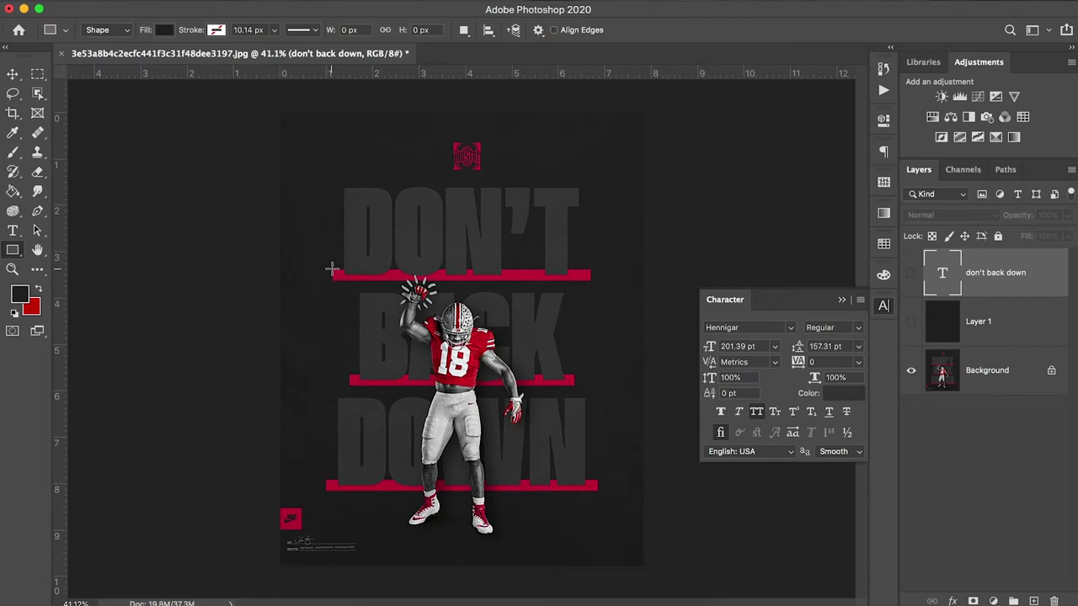
{"action": "left_click_drag", "start_coordinate": [331, 270], "coordinate": [589, 280]}
{"action": "left_click", "coordinate": [14, 76]}
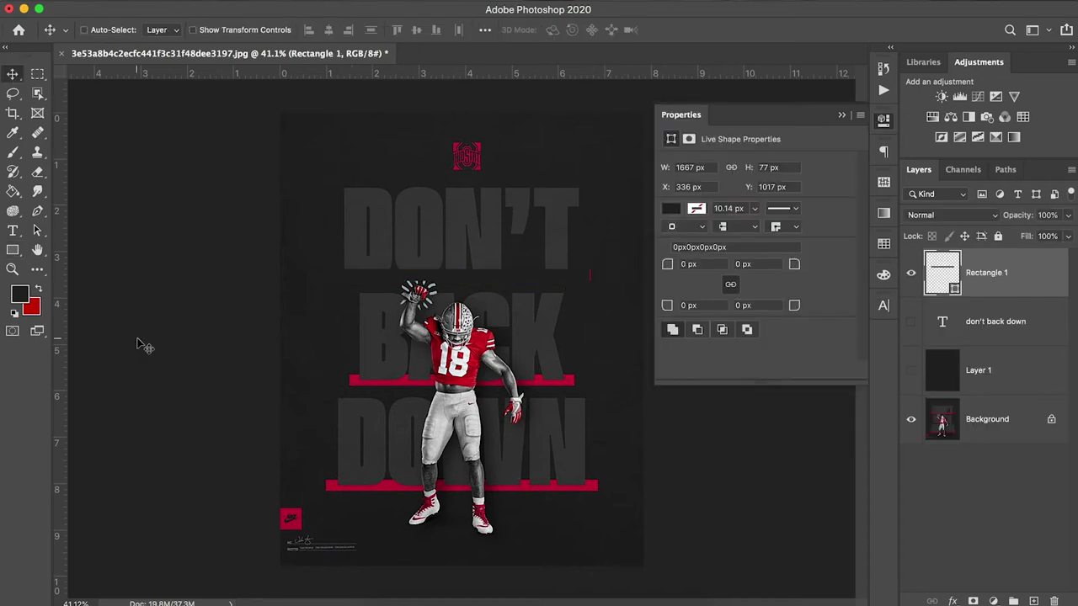
{"action": "left_click", "coordinate": [22, 295]}
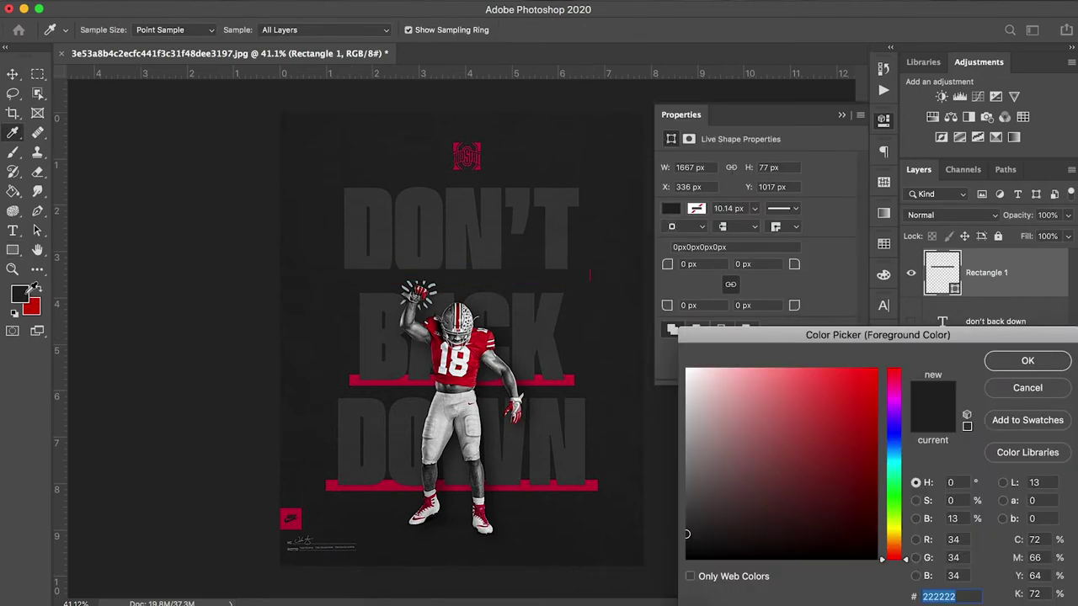
{"action": "left_click", "coordinate": [1026, 392]}
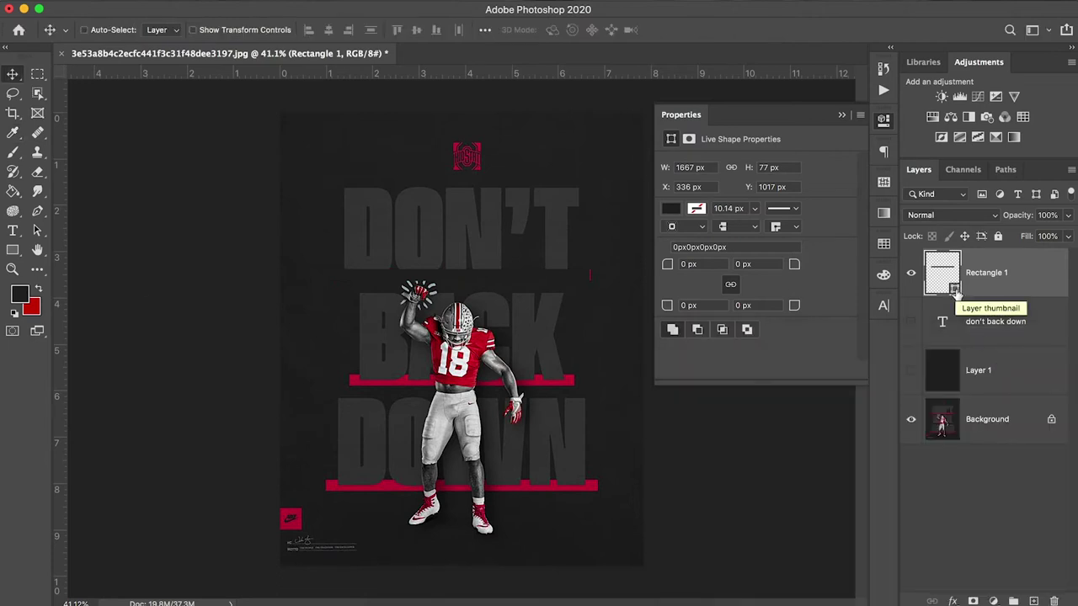
- Change the bar's fill colour to red d82828
{"action": "double_click", "coordinate": [955, 288]}
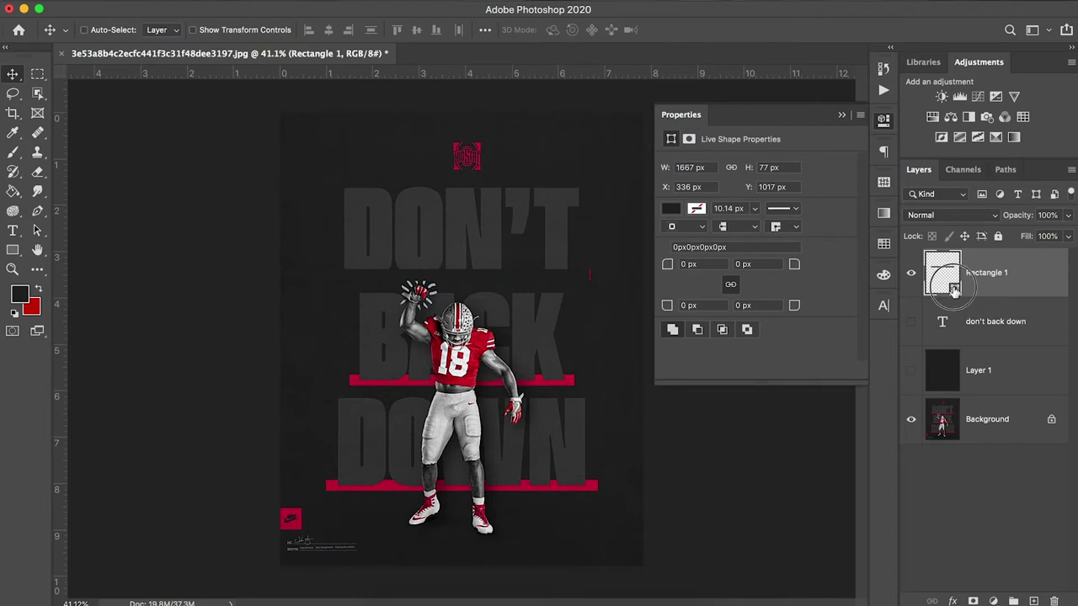
{"action": "left_click", "coordinate": [842, 398]}
{"action": "left_click_drag", "start_coordinate": [842, 397], "coordinate": [842, 397]}
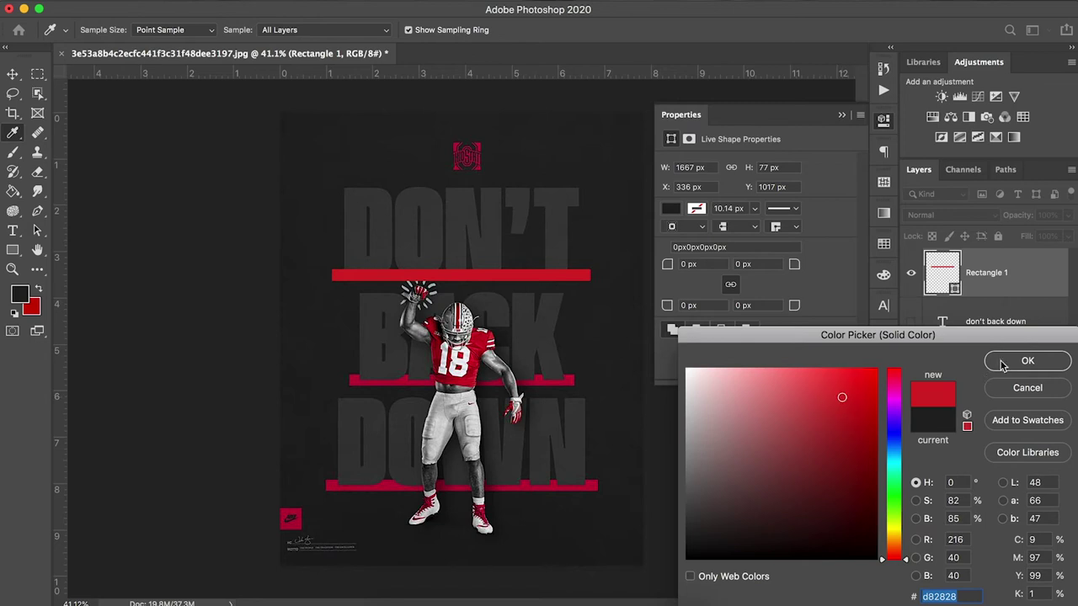
{"action": "left_click", "coordinate": [1001, 362]}
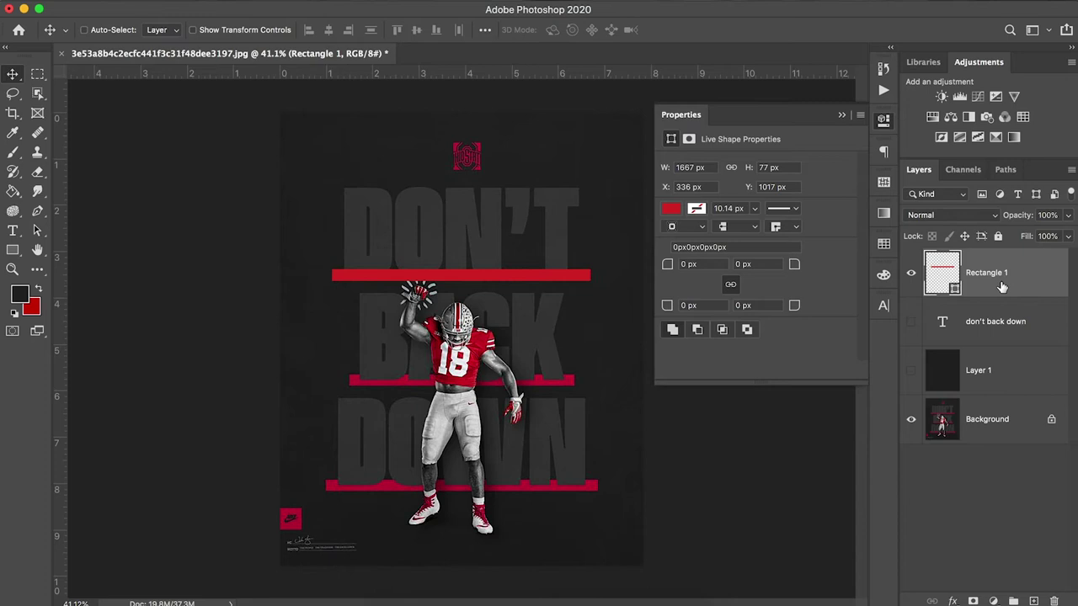
- Duplicate the red bar twice and move a shortened copy under BACK
{"action": "left_click_drag", "start_coordinate": [1002, 287], "coordinate": [1002, 272]}
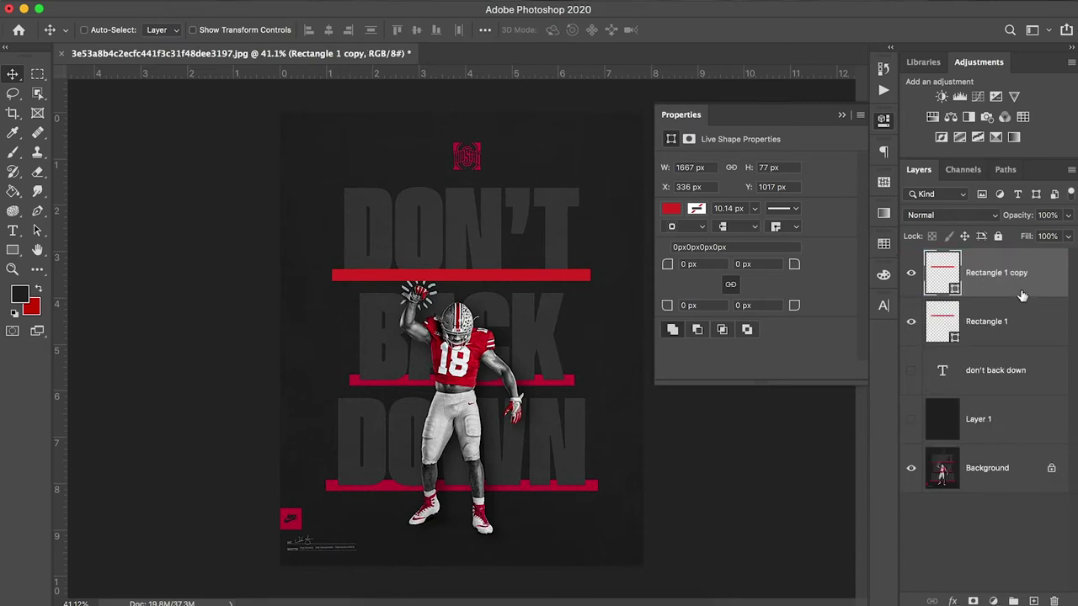
{"action": "left_click", "coordinate": [1024, 324]}
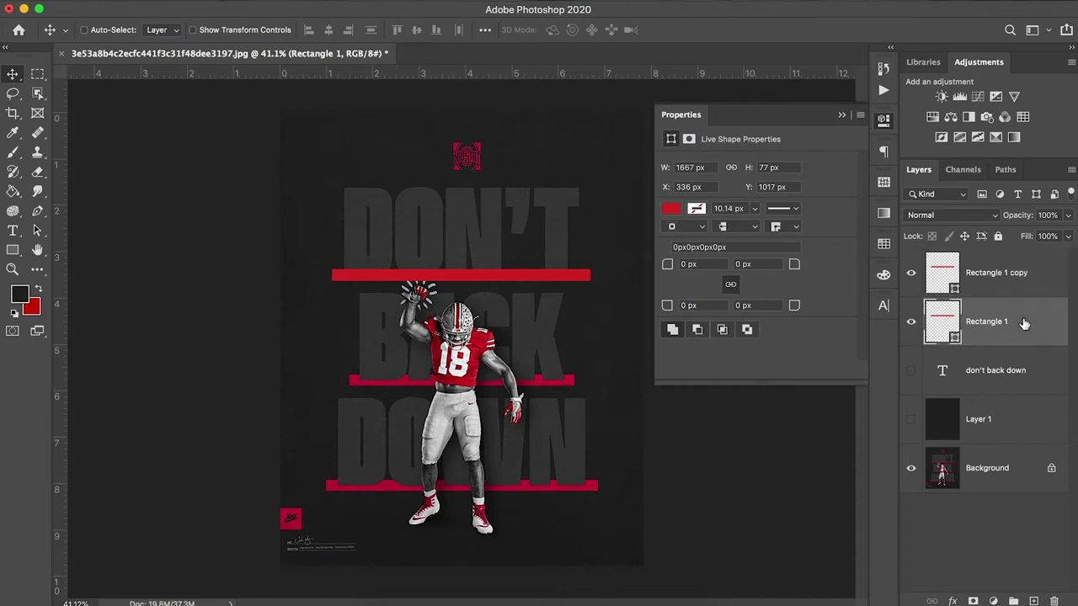
{"action": "left_click_drag", "start_coordinate": [1024, 324], "coordinate": [1024, 311]}
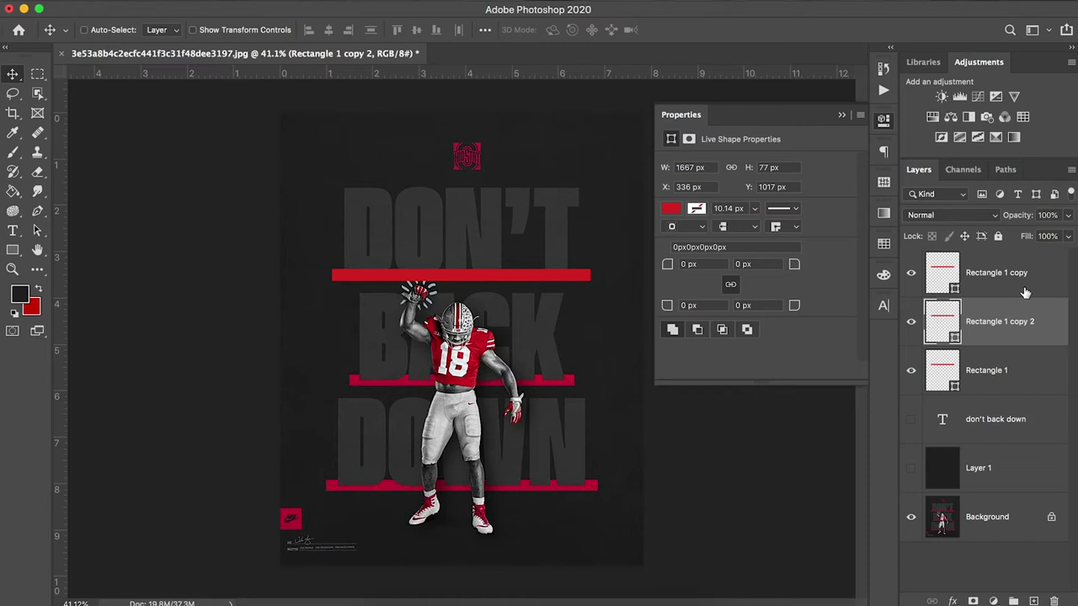
{"action": "left_click_drag", "start_coordinate": [523, 286], "coordinate": [531, 387]}
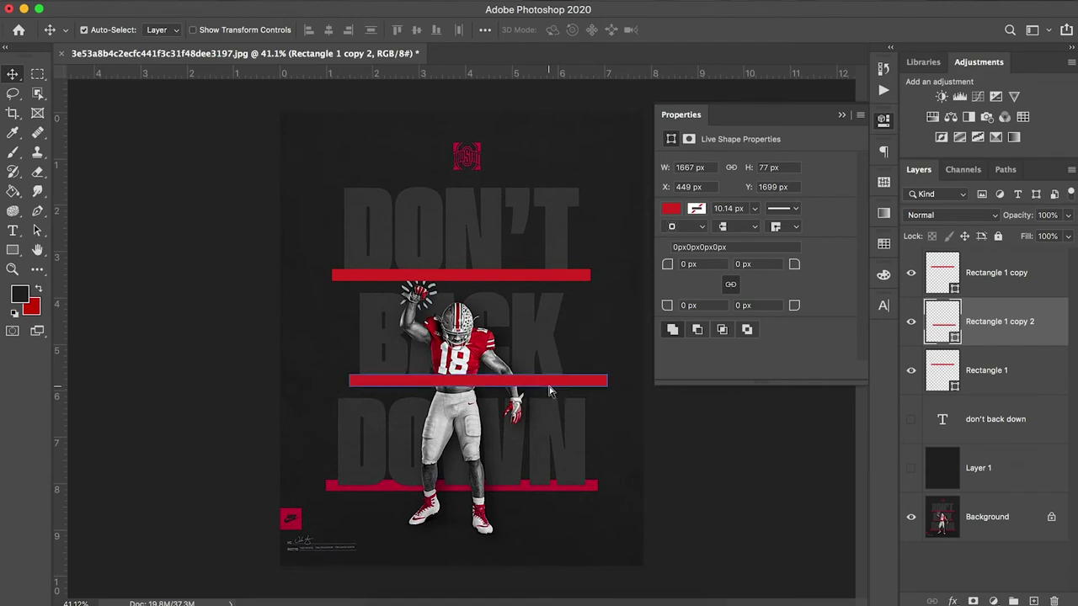
{"action": "key", "text": "super+t"}
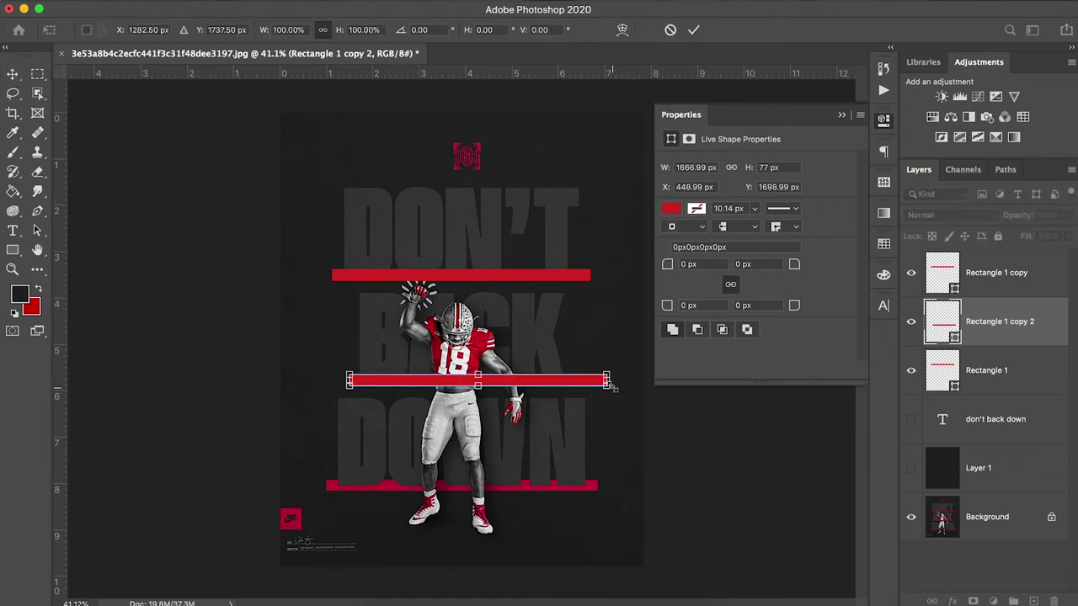
{"action": "left_click_drag", "start_coordinate": [608, 381], "coordinate": [576, 383]}
{"action": "left_click", "coordinate": [692, 33]}
{"action": "left_click", "coordinate": [438, 334]}
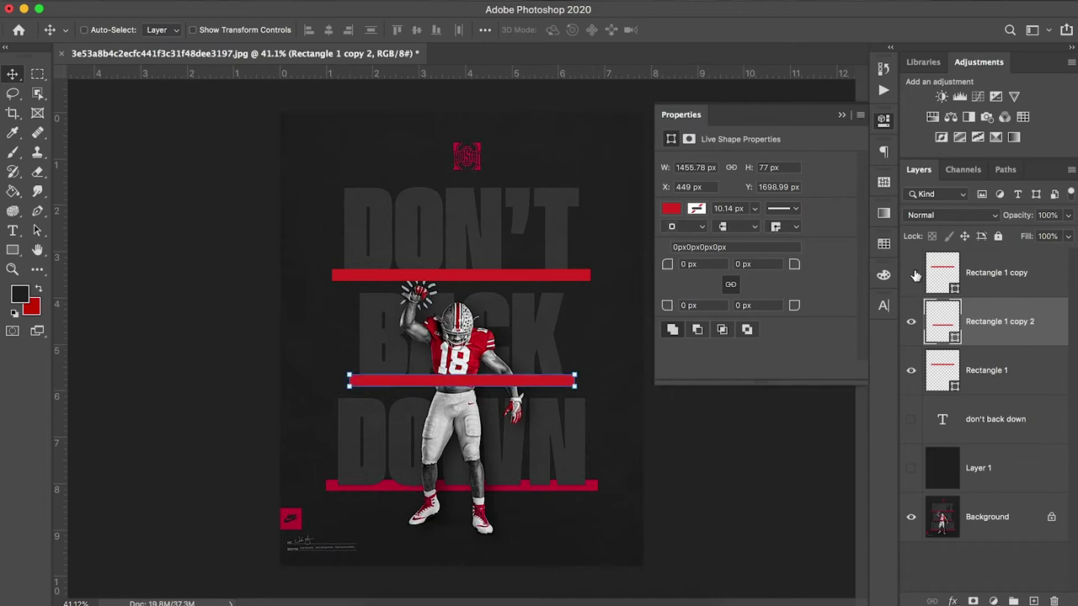
- Move the other copy under DOWN, widen it to 1755.74 px, and stack all bars below the text
{"action": "left_click", "coordinate": [1032, 283]}
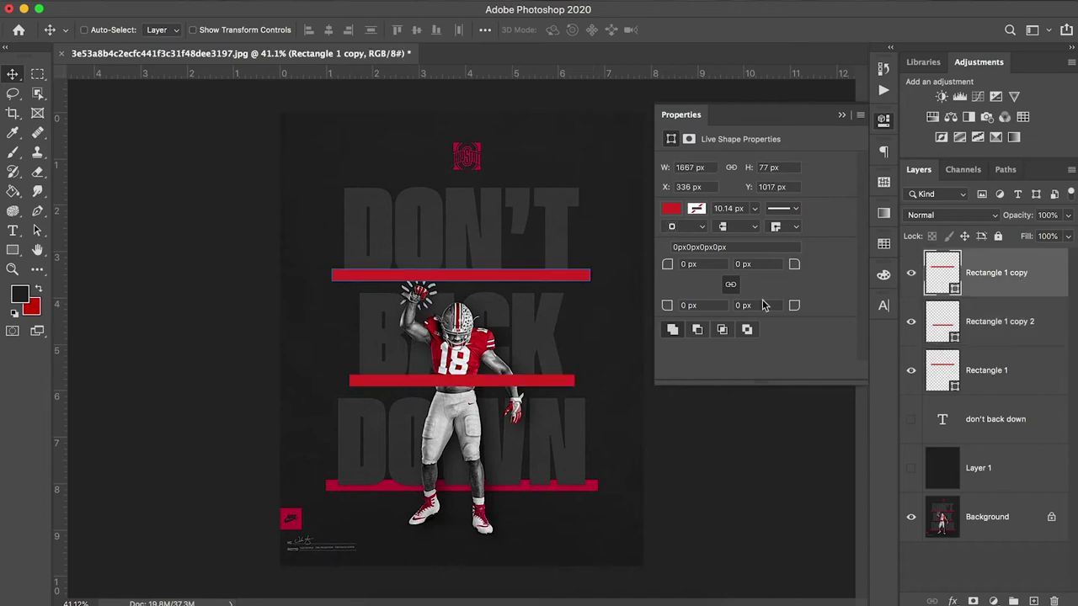
{"action": "left_click_drag", "start_coordinate": [550, 331], "coordinate": [544, 532]}
{"action": "key", "text": "super+t"}
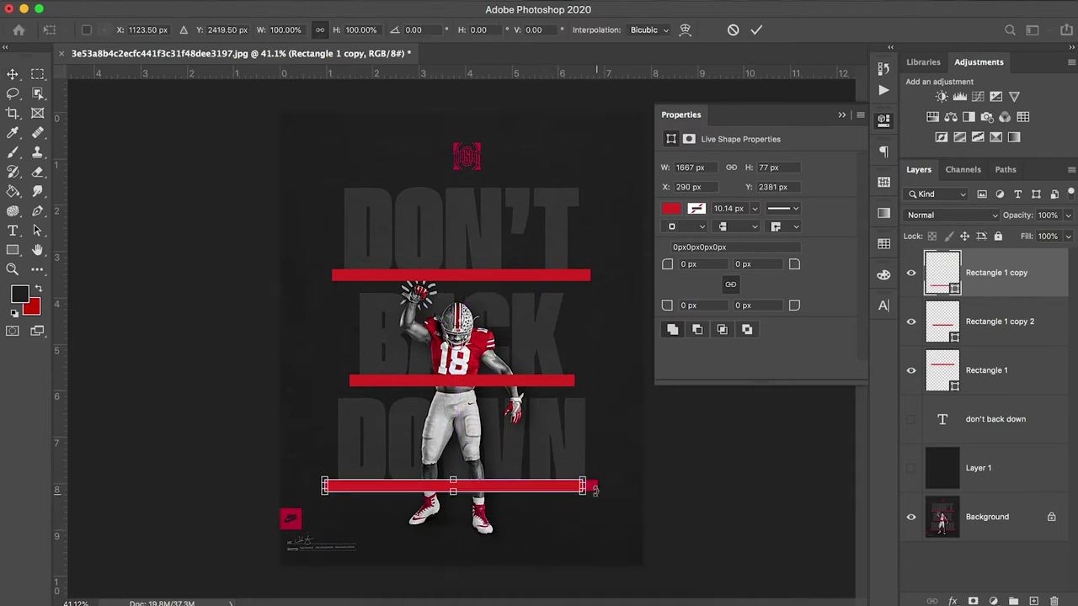
{"action": "mouse_move", "coordinate": [587, 487]}
{"action": "left_mouse_down"}
{"action": "mouse_move", "coordinate": [608, 493]}
{"action": "mouse_move", "coordinate": [602, 487]}
{"action": "left_mouse_up"}
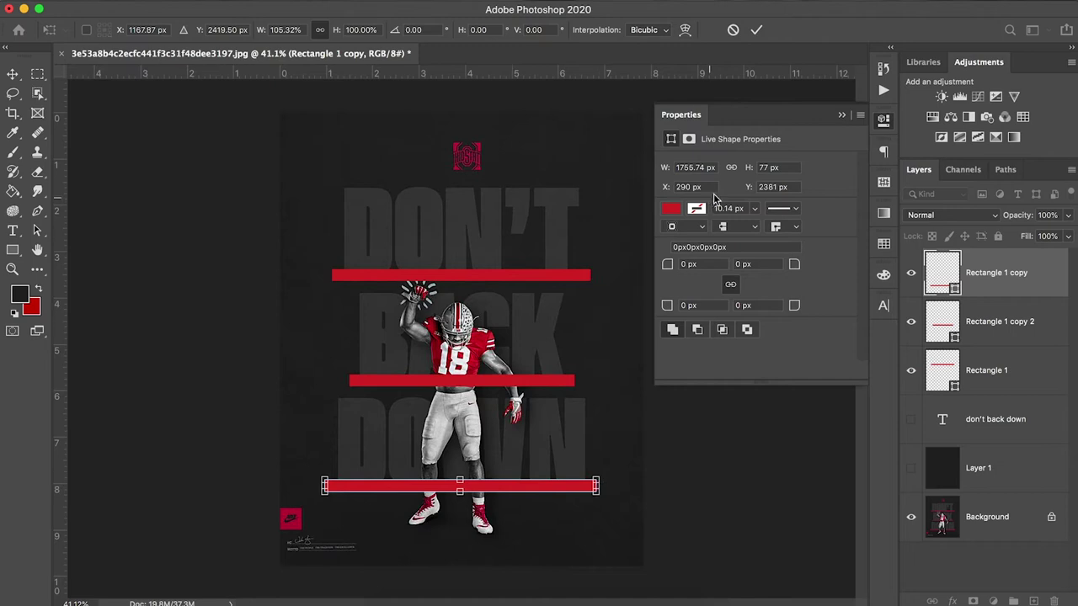
{"action": "left_click", "coordinate": [755, 30]}
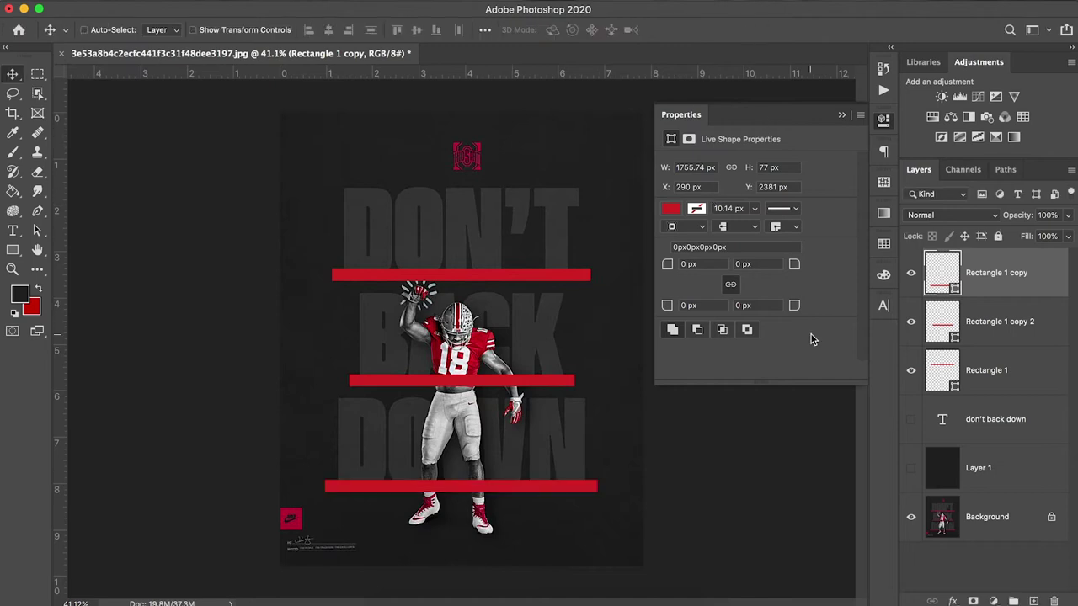
{"action": "left_click", "coordinate": [997, 381], "text": "shift"}
{"action": "left_click_drag", "start_coordinate": [999, 380], "coordinate": [1012, 447]}
- Show the rebuilt layers and shift the middle bar into place under BACK
{"action": "left_click_drag", "start_coordinate": [911, 420], "coordinate": [914, 322]}
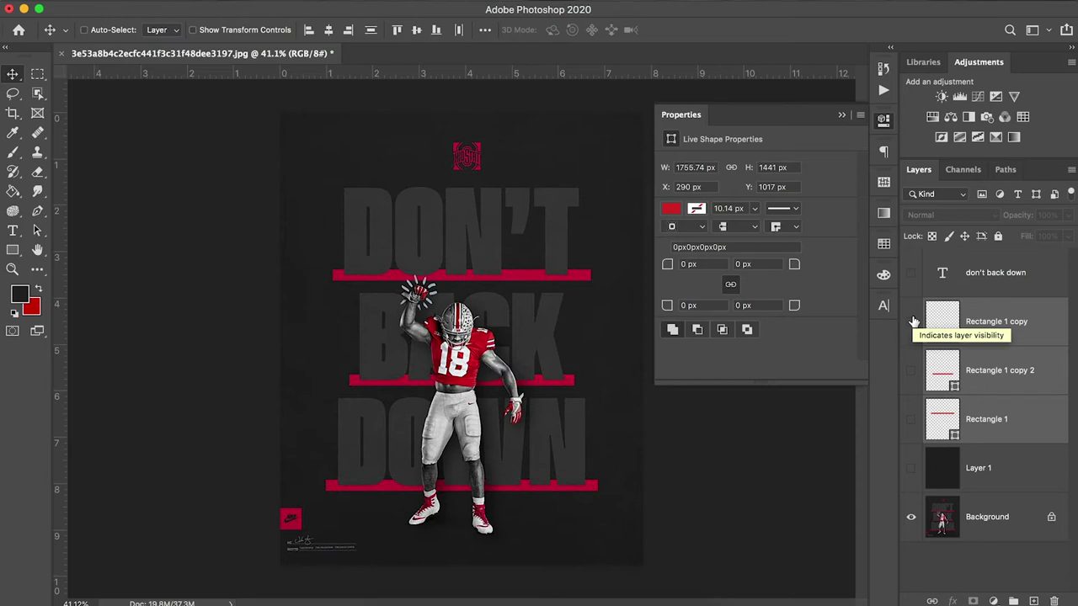
{"action": "left_click_drag", "start_coordinate": [910, 468], "coordinate": [911, 285]}
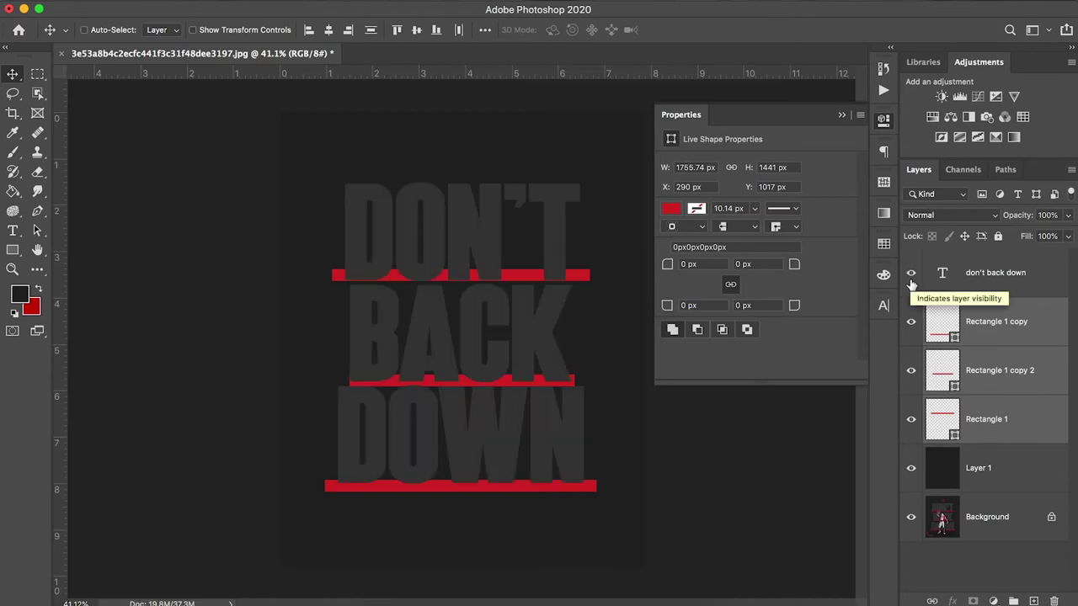
{"action": "left_click", "coordinate": [993, 384]}
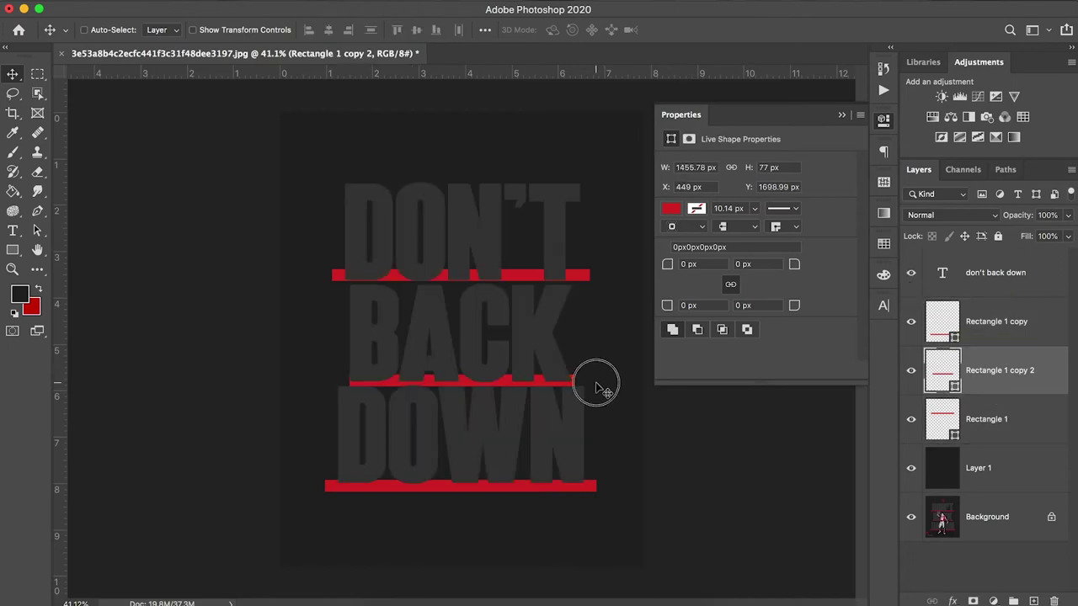
{"action": "left_click_drag", "start_coordinate": [595, 387], "coordinate": [597, 387]}
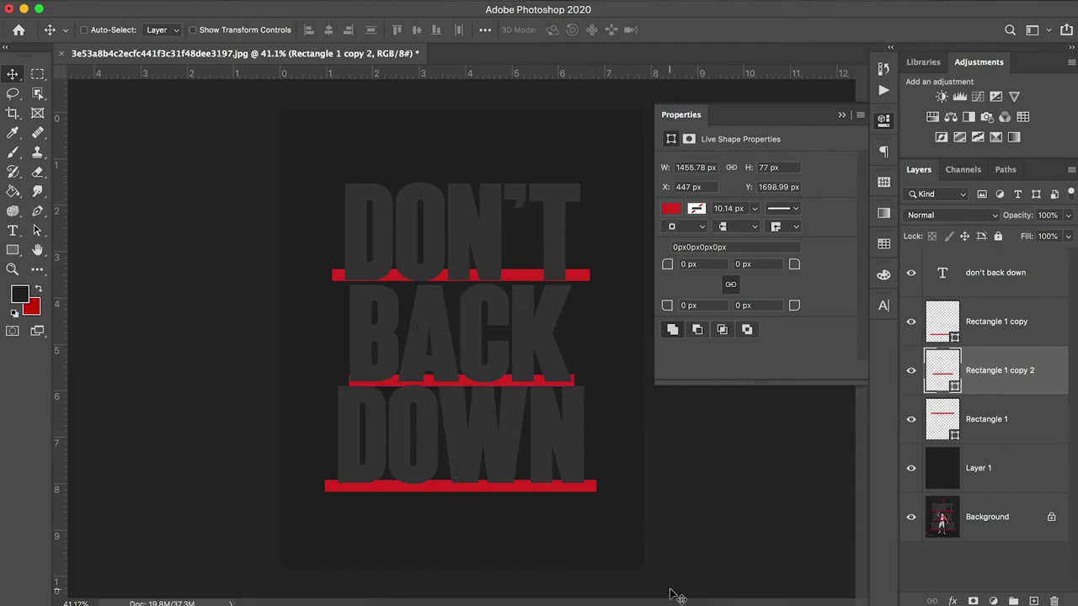
{"action": "left_click", "coordinate": [993, 290]}
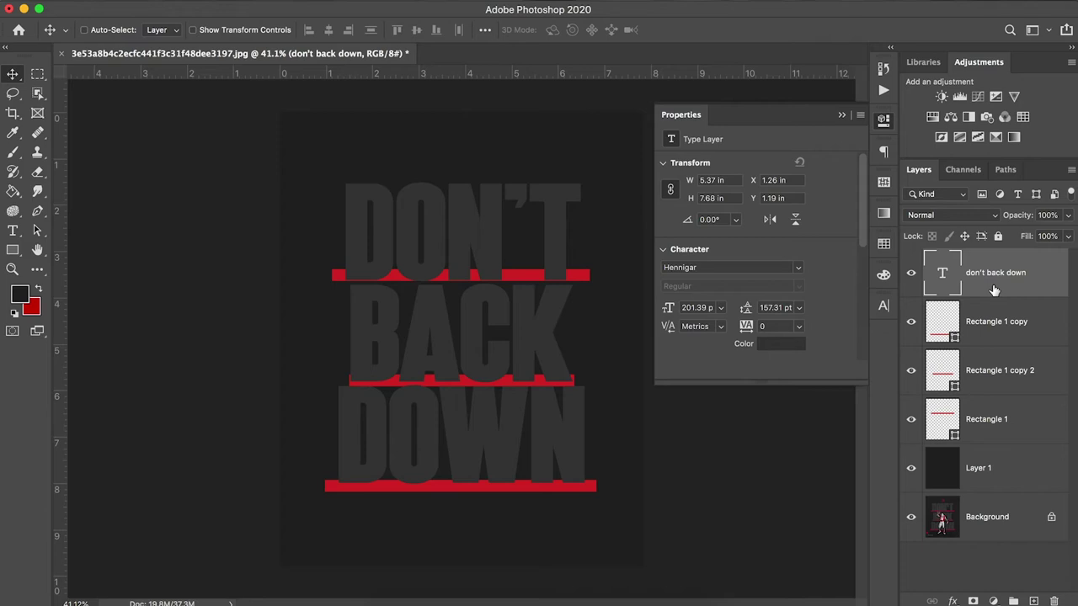
- Nudge the top bar down, raise the middle bar, and widen it
{"action": "left_click", "coordinate": [1006, 421]}
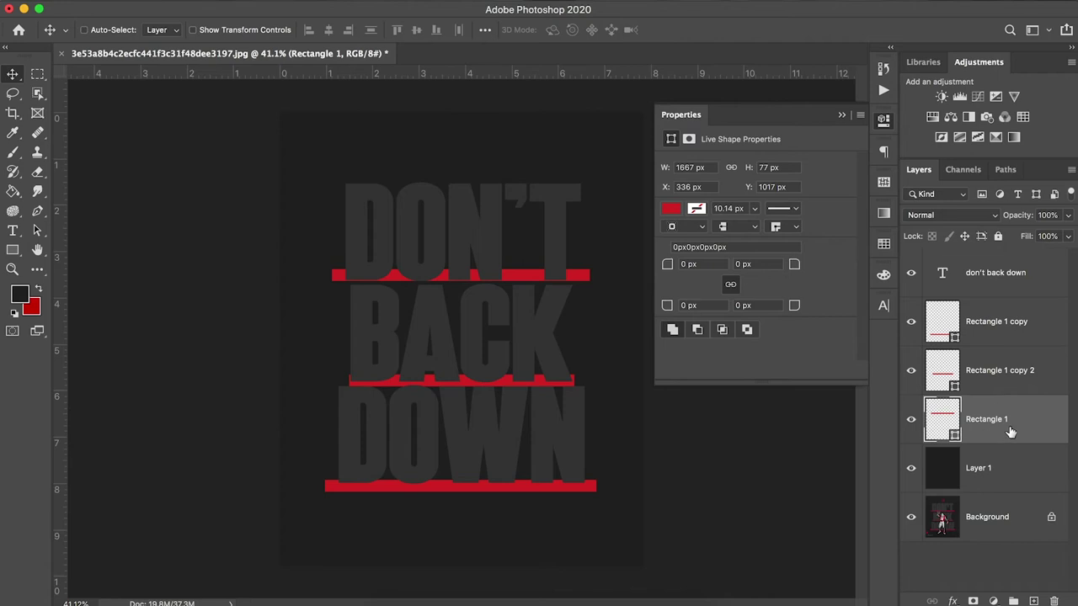
{"action": "key", "text": "Down"}
{"action": "key", "text": "Down"}
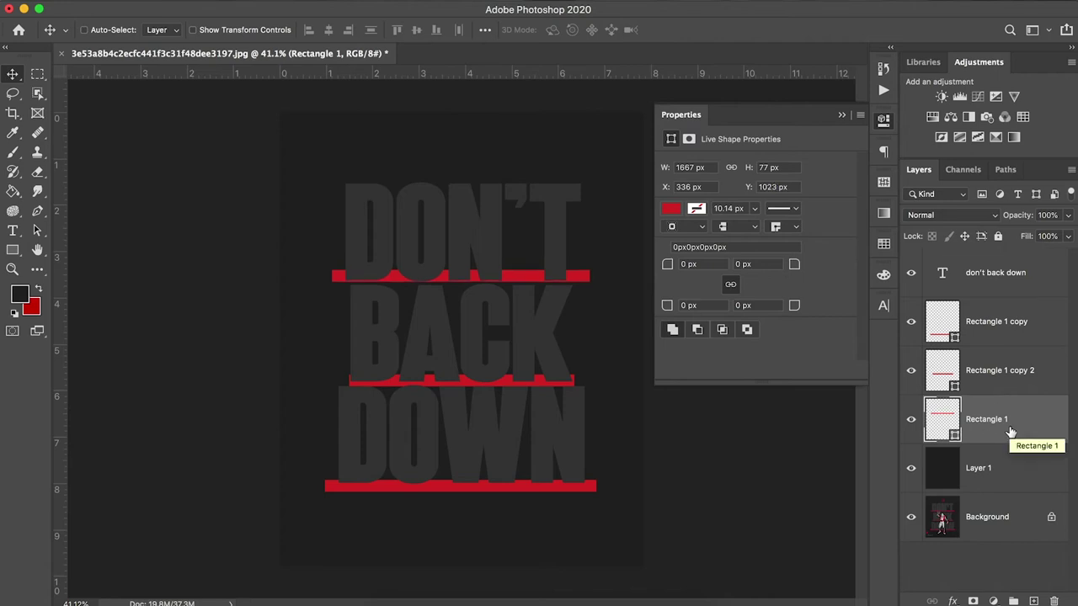
{"action": "left_click", "coordinate": [1011, 393]}
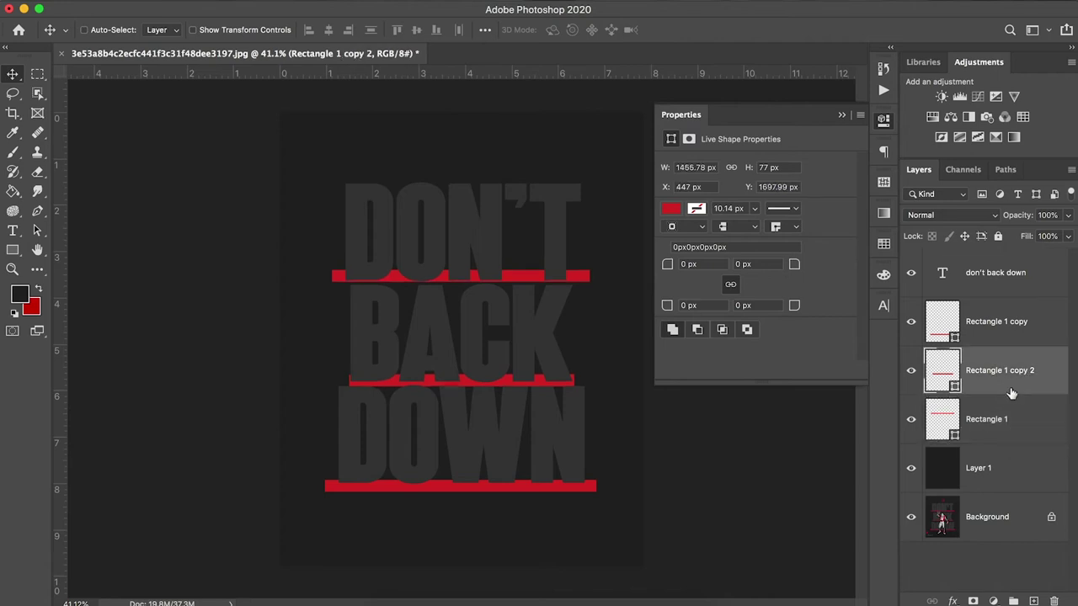
{"action": "key", "text": "Up"}
{"action": "key", "text": "Up"}
{"action": "key", "text": "Up"}
{"action": "key", "text": "Up"}
{"action": "key", "text": "Up"}
{"action": "key", "text": "Up"}
{"action": "key", "text": "Up"}
{"action": "key", "text": "Up"}
{"action": "key", "text": "Up"}
{"action": "key", "text": "Up"}
{"action": "key", "text": "Up"}
{"action": "key", "text": "Up"}
{"action": "key", "text": "Up"}
{"action": "key", "text": "Up"}
{"action": "key", "text": "Up"}
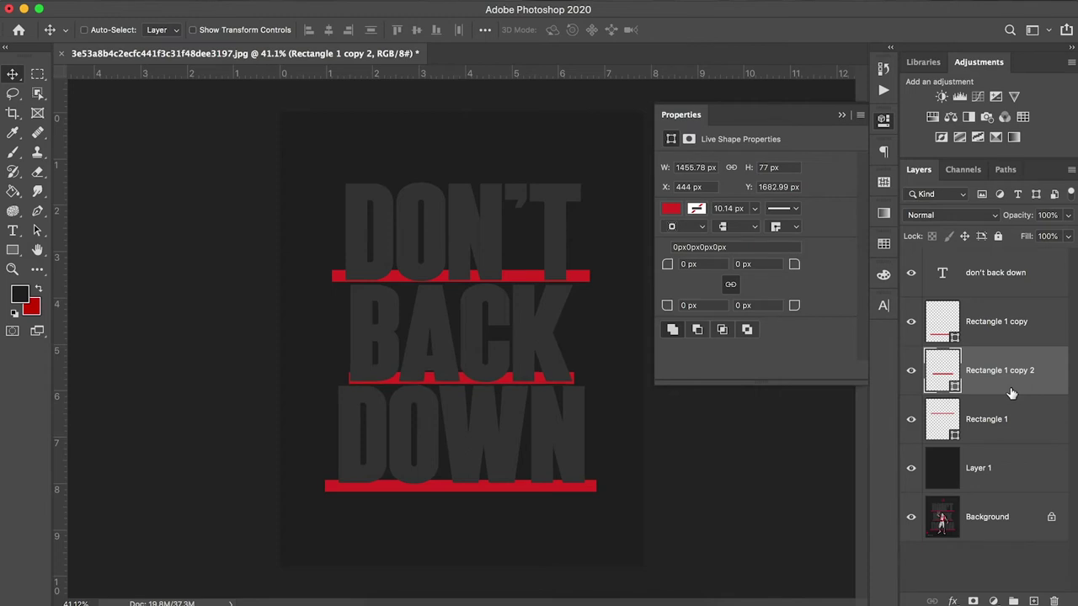
{"action": "key", "text": "super+t"}
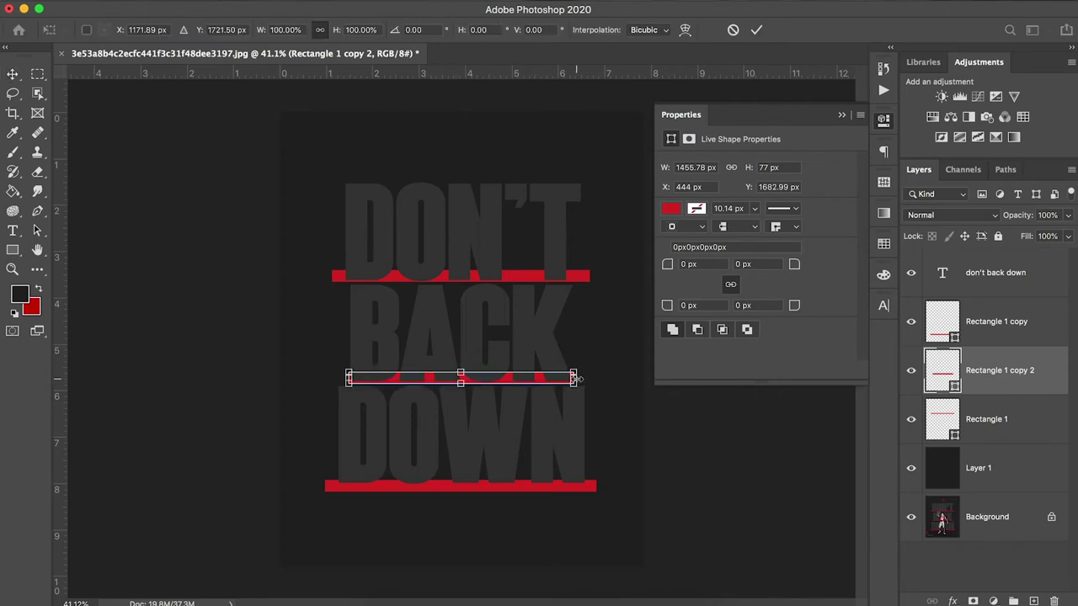
{"action": "left_click_drag", "start_coordinate": [576, 379], "coordinate": [584, 380]}
{"action": "left_click", "coordinate": [757, 32]}
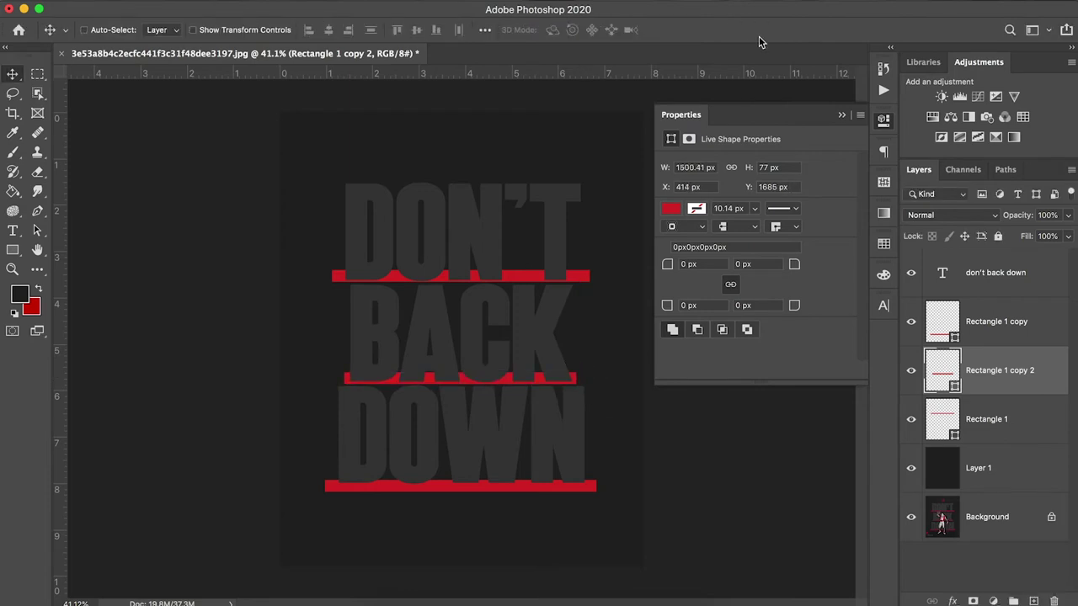
- Lift the bottom bar slightly, then hide the headline, bars and dark fill
{"action": "left_click", "coordinate": [989, 336]}
{"action": "key", "text": "Up"}
{"action": "key", "text": "Up"}
{"action": "key", "text": "Up"}
{"action": "key", "text": "Up"}
{"action": "key", "text": "Up"}
{"action": "key", "text": "Up"}
{"action": "key", "text": "Up"}
{"action": "key", "text": "Up"}
{"action": "key", "text": "Up"}
{"action": "key", "text": "Up"}
{"action": "key", "text": "Up"}
{"action": "key", "text": "Up"}
{"action": "key", "text": "Up"}
{"action": "key", "text": "Up"}
{"action": "key", "text": "Up"}
{"action": "key", "text": "Up"}
{"action": "key", "text": "Up"}
{"action": "key", "text": "Up"}
{"action": "key", "text": "Up"}
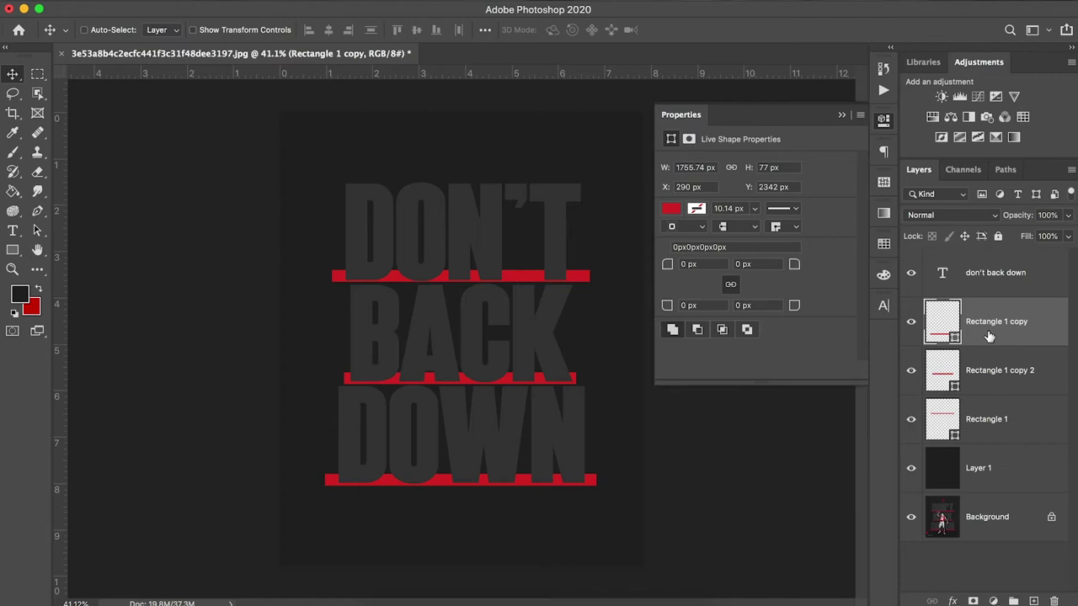
{"action": "left_click", "coordinate": [1009, 424]}
{"action": "left_click", "coordinate": [1011, 289], "text": "shift"}
{"action": "key", "text": "Up"}
{"action": "key", "text": "Up"}
{"action": "key", "text": "Up"}
{"action": "key", "text": "Up"}
{"action": "key", "text": "Up"}
{"action": "key", "text": "Up"}
{"action": "key", "text": "Up"}
{"action": "key", "text": "Up"}
{"action": "key", "text": "Up"}
{"action": "key", "text": "Up"}
{"action": "key", "text": "Up"}
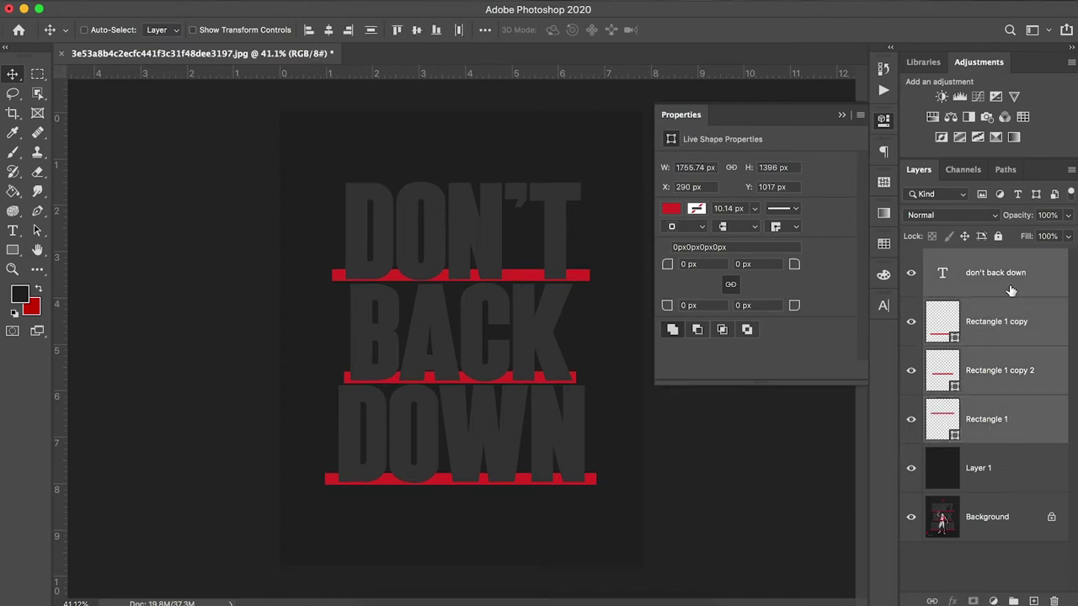
{"action": "left_click_drag", "start_coordinate": [910, 468], "coordinate": [918, 294]}
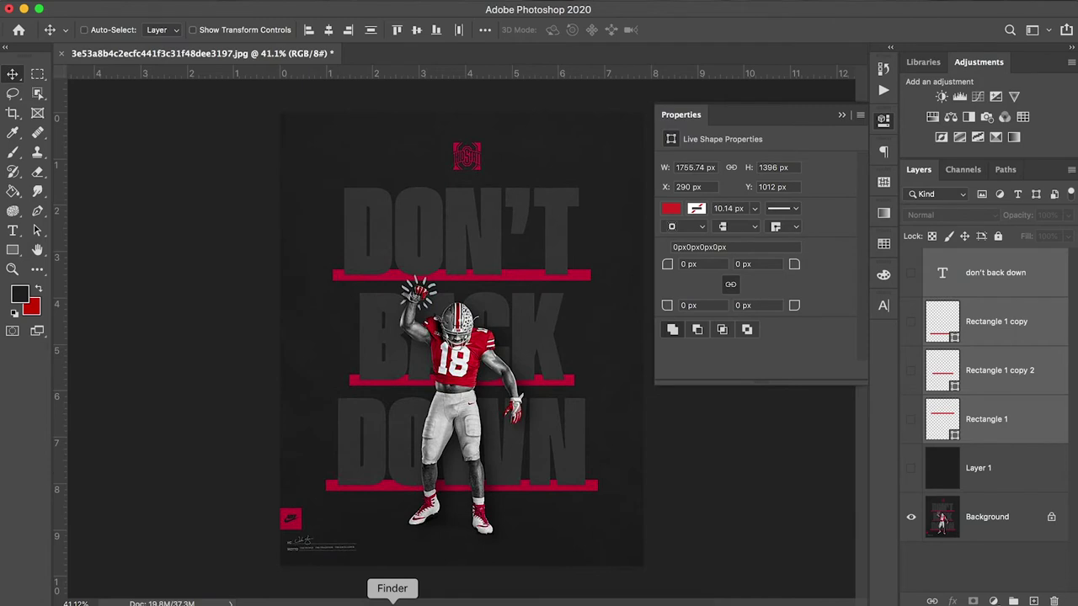
- Drop Meadows2.psd onto the poster, scale it to about 29%, and centre it over the football player
{"action": "left_click", "coordinate": [392, 602]}
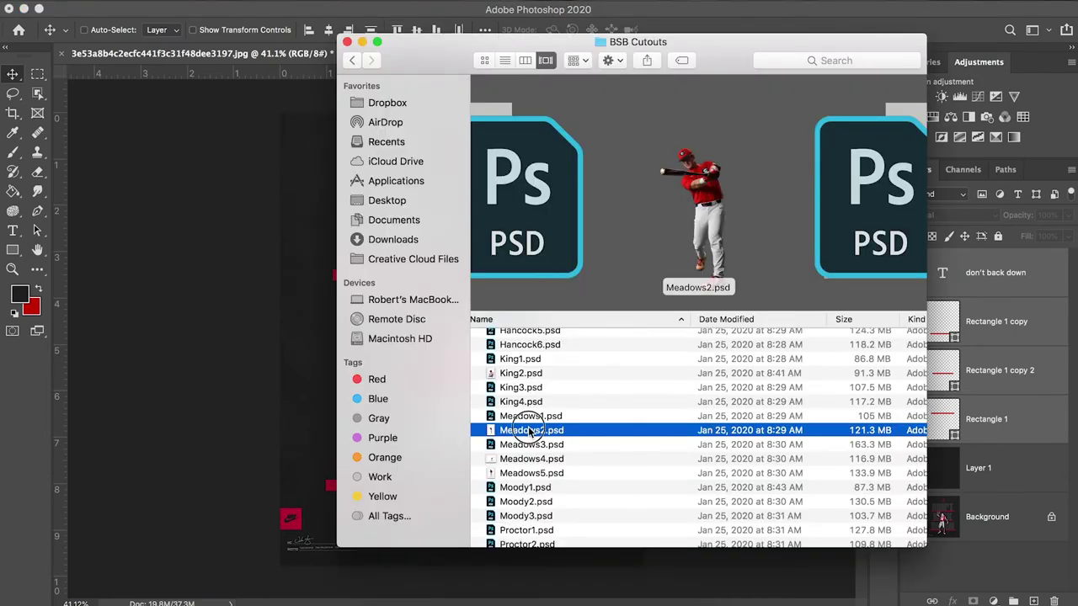
{"action": "left_click_drag", "start_coordinate": [530, 430], "coordinate": [288, 379]}
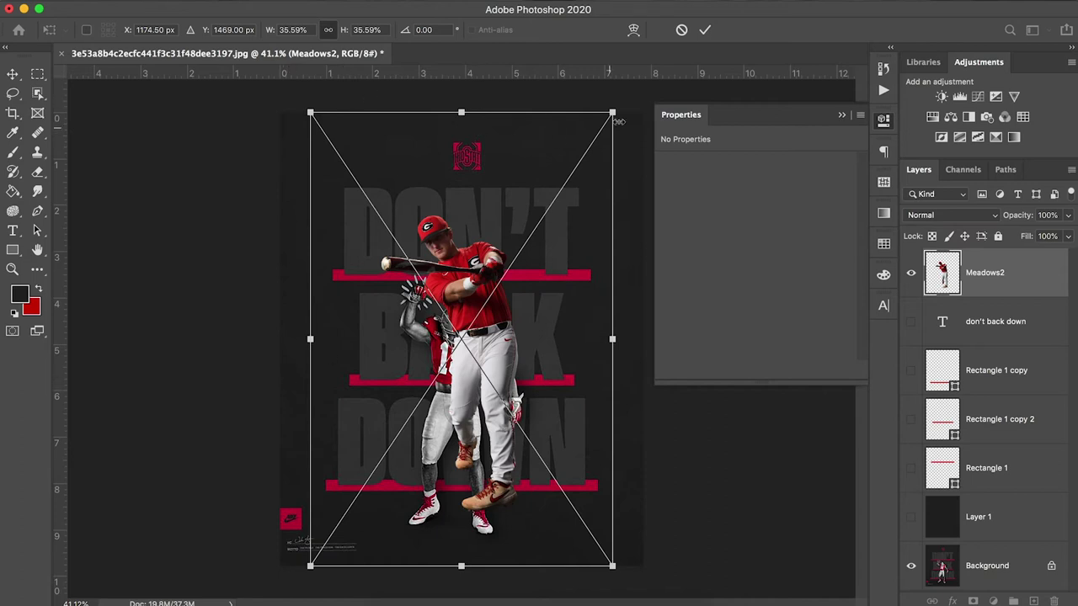
{"action": "left_click_drag", "start_coordinate": [619, 116], "coordinate": [574, 203]}
{"action": "left_click_drag", "start_coordinate": [498, 390], "coordinate": [511, 416]}
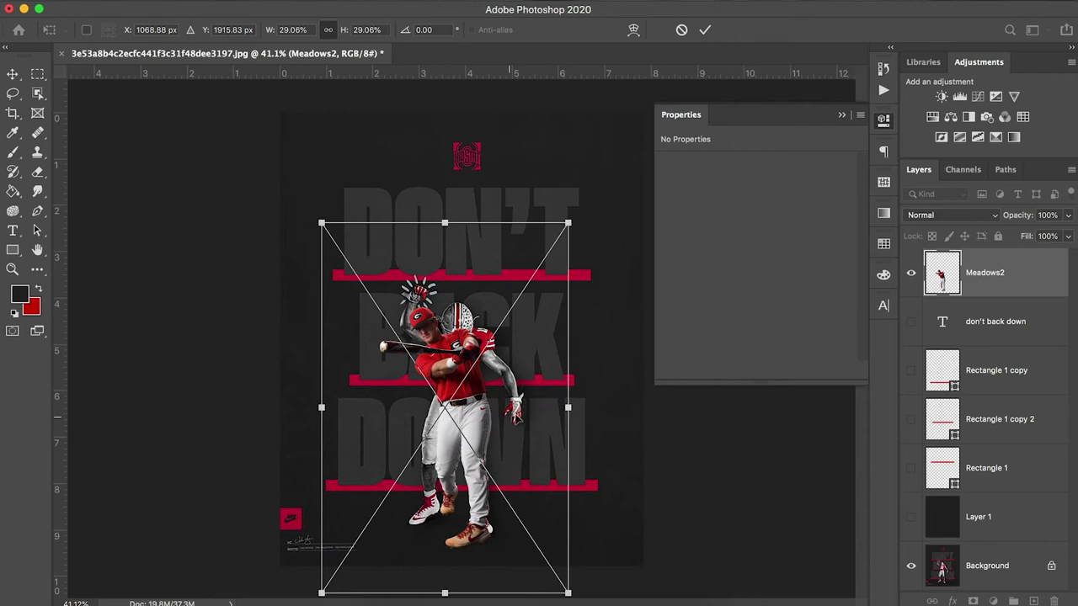
{"action": "left_click", "coordinate": [705, 31]}
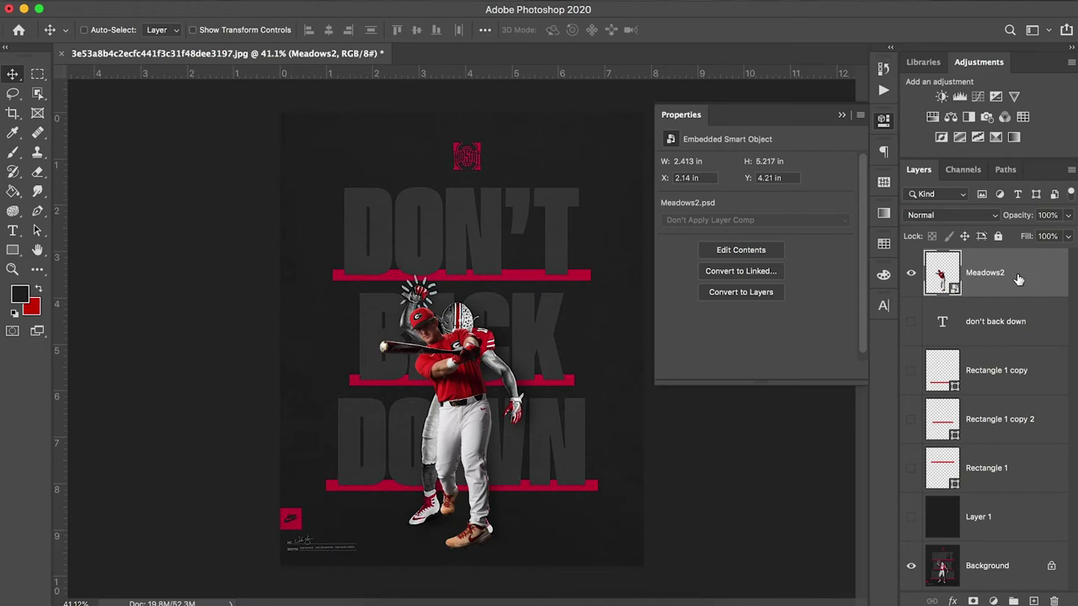
{"action": "left_click", "coordinate": [910, 272]}
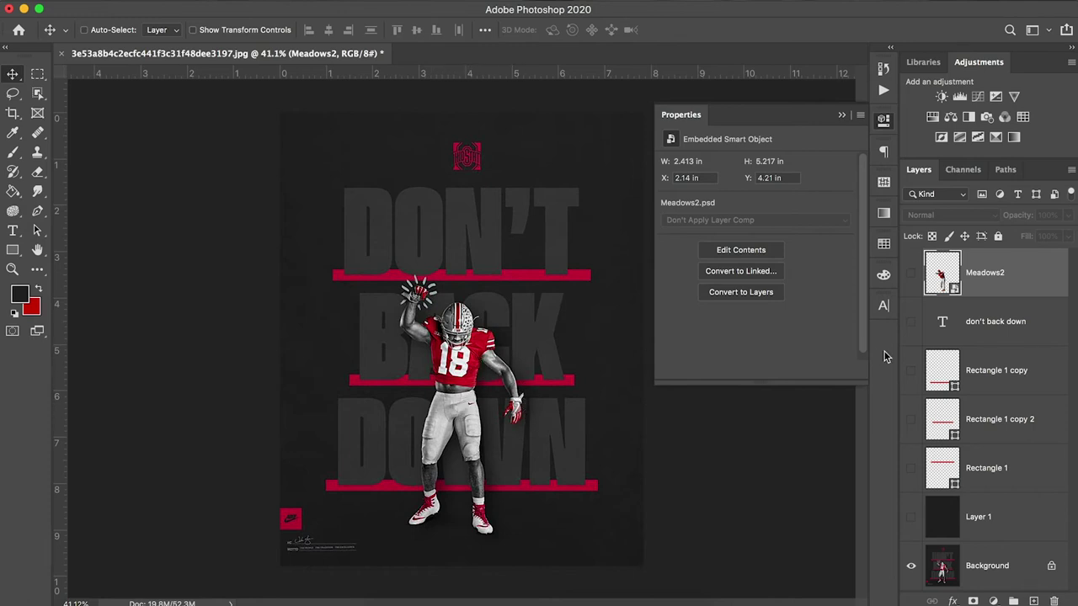
{"action": "left_click", "coordinate": [911, 275]}
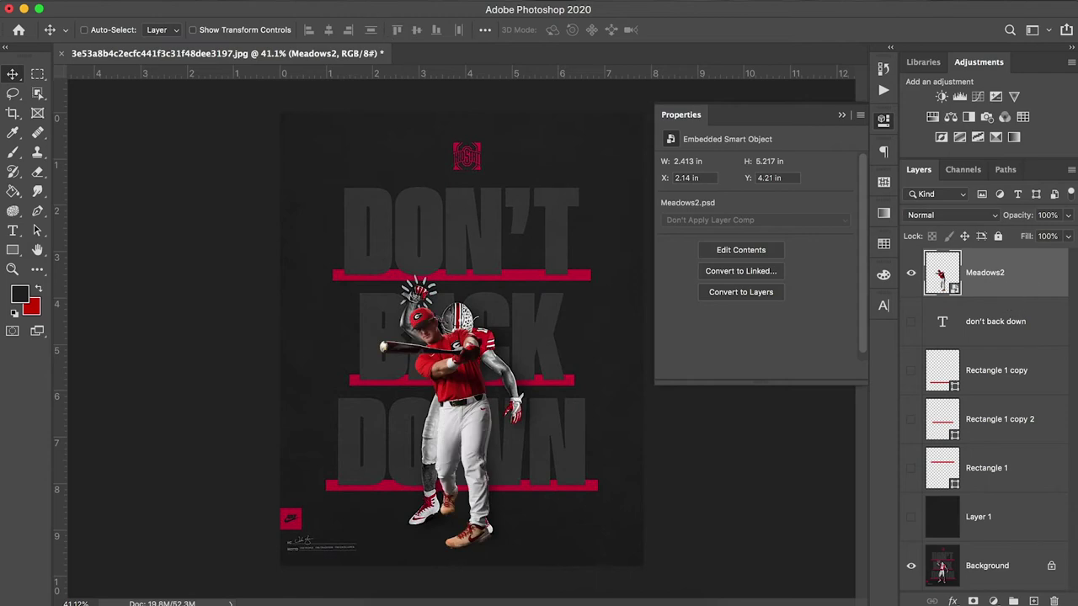
- Apply a Camera Raw Filter to the player with Clarity +33 and Exposure +0.45
{"action": "left_click", "coordinate": [348, 1]}
{"action": "left_click", "coordinate": [503, 187]}
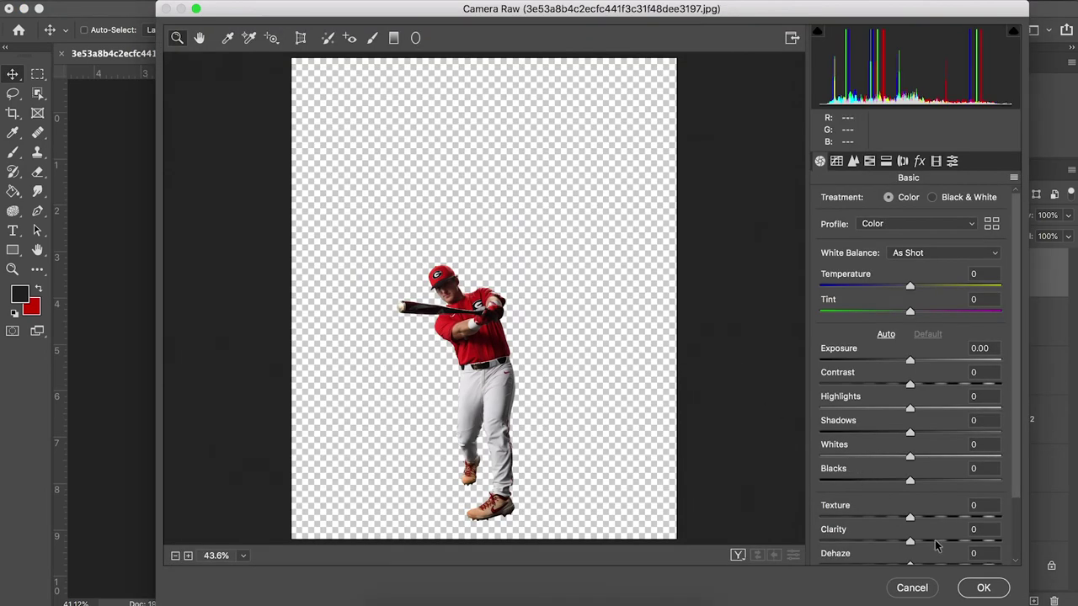
{"action": "left_click", "coordinate": [936, 542]}
{"action": "left_click_drag", "start_coordinate": [935, 541], "coordinate": [941, 544]}
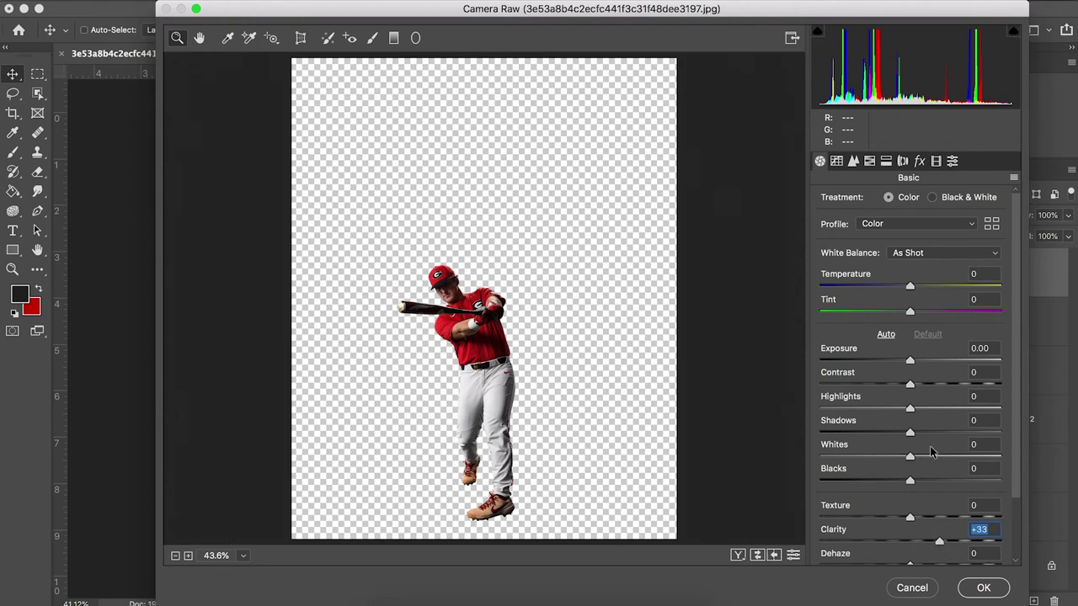
{"action": "left_click_drag", "start_coordinate": [913, 362], "coordinate": [920, 363]}
{"action": "scroll", "coordinate": [866, 371], "scroll_direction": "down", "scroll_amount": 4}
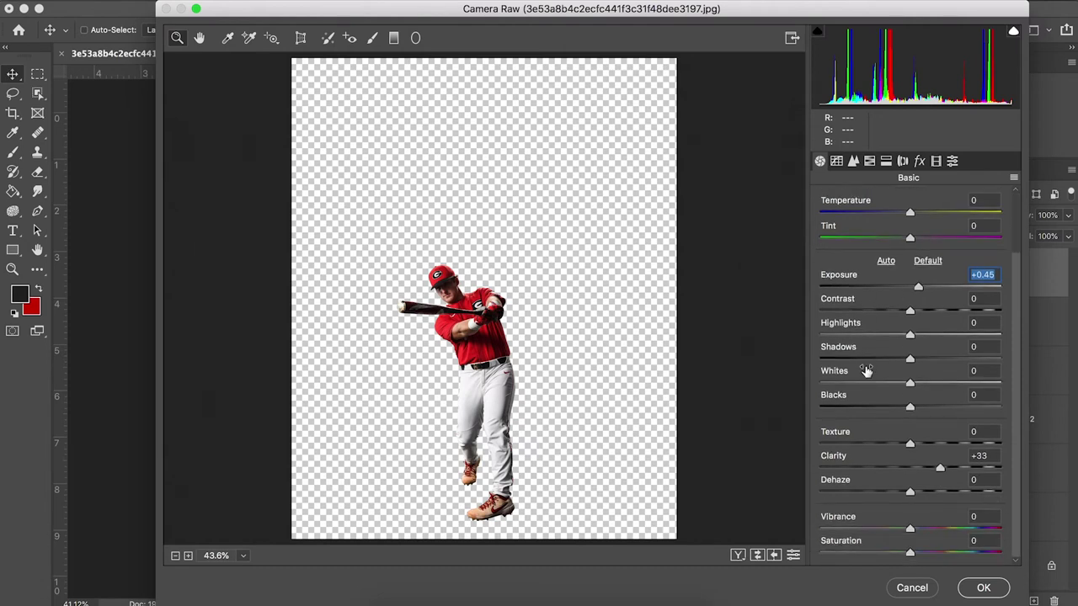
{"action": "scroll", "coordinate": [866, 372], "scroll_direction": "up", "scroll_amount": 4}
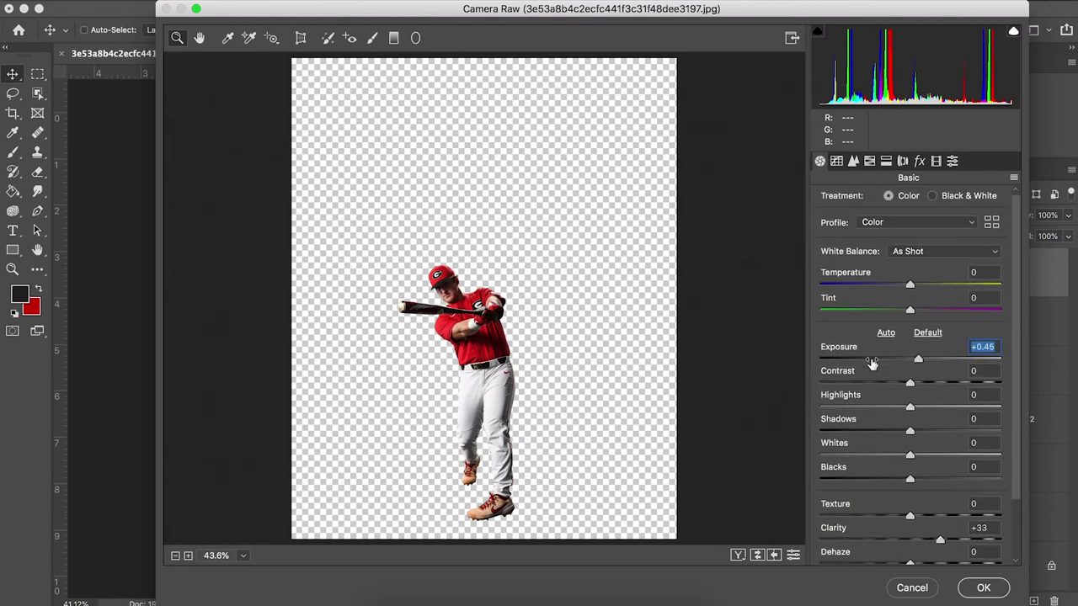
- Set HSL saturation to -100 for Magentas through Yellows and -63 for Oranges, then apply
{"action": "left_click", "coordinate": [836, 164]}
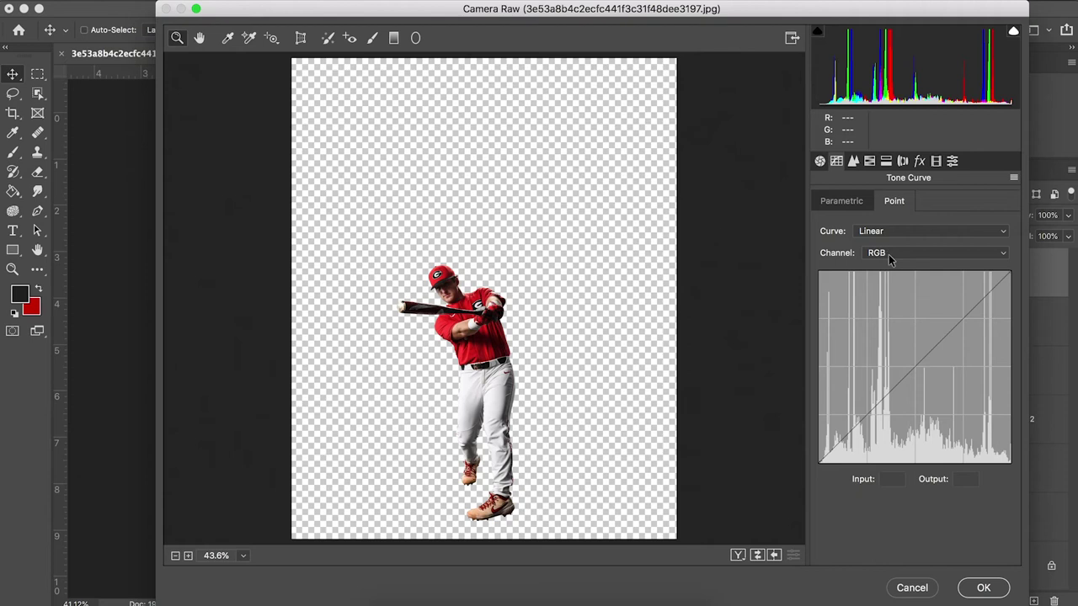
{"action": "left_click", "coordinate": [854, 161]}
{"action": "left_click", "coordinate": [871, 162]}
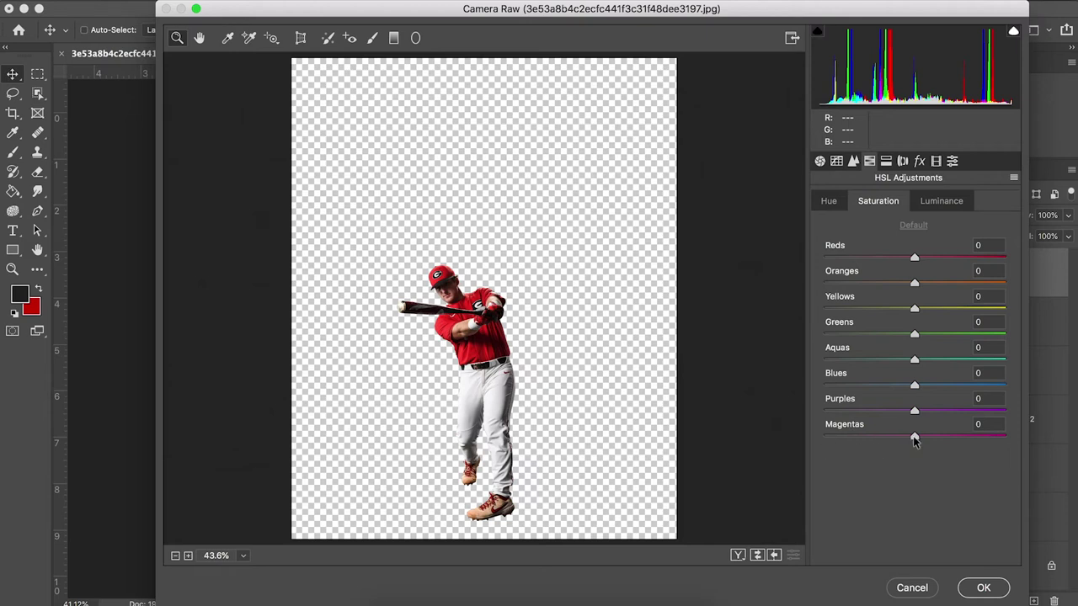
{"action": "left_click_drag", "start_coordinate": [915, 441], "coordinate": [821, 434]}
{"action": "left_click_drag", "start_coordinate": [913, 412], "coordinate": [795, 414]}
{"action": "left_click_drag", "start_coordinate": [914, 384], "coordinate": [804, 385]}
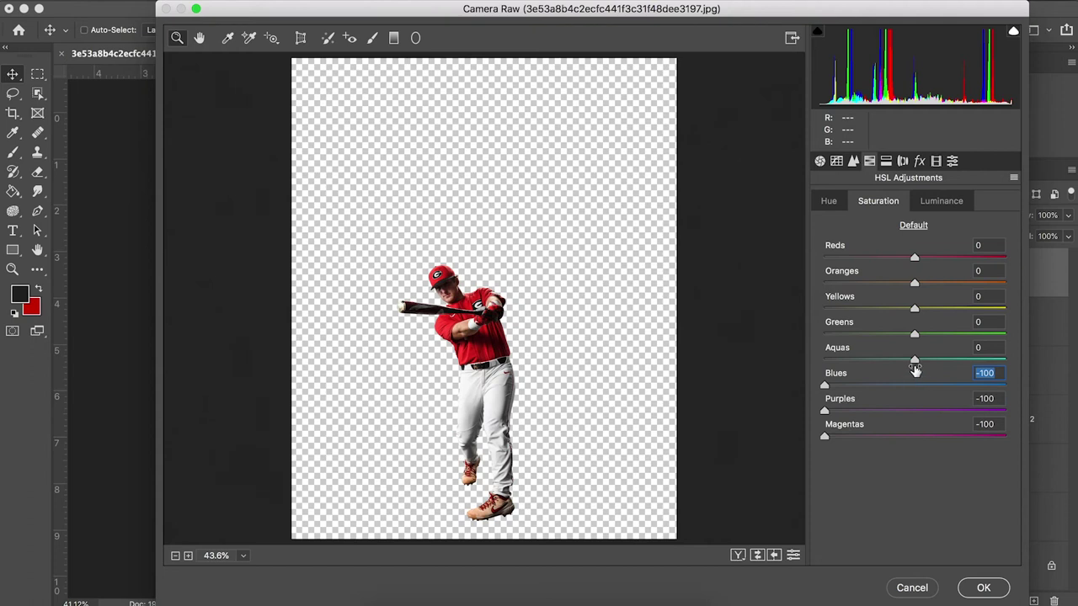
{"action": "left_click_drag", "start_coordinate": [914, 363], "coordinate": [813, 360]}
{"action": "left_click_drag", "start_coordinate": [915, 335], "coordinate": [777, 332]}
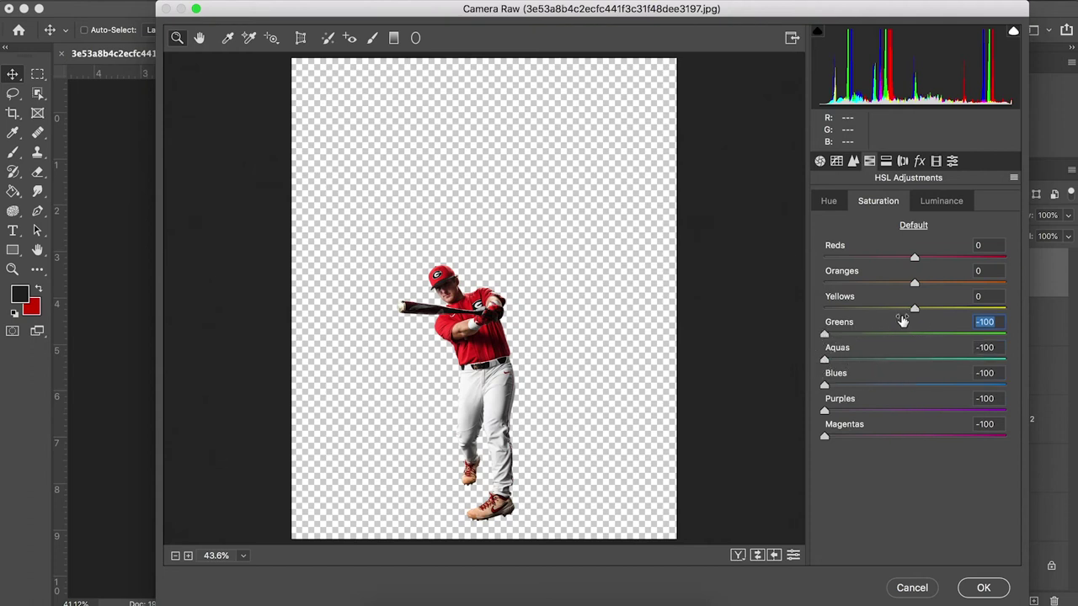
{"action": "left_click_drag", "start_coordinate": [915, 310], "coordinate": [815, 309]}
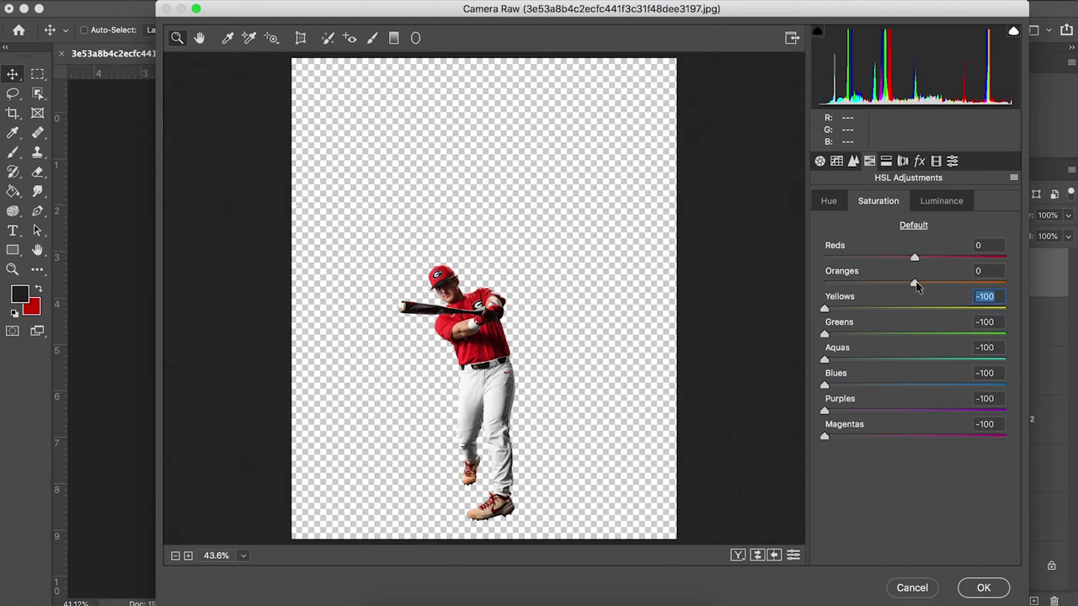
{"action": "left_click_drag", "start_coordinate": [917, 287], "coordinate": [858, 287]}
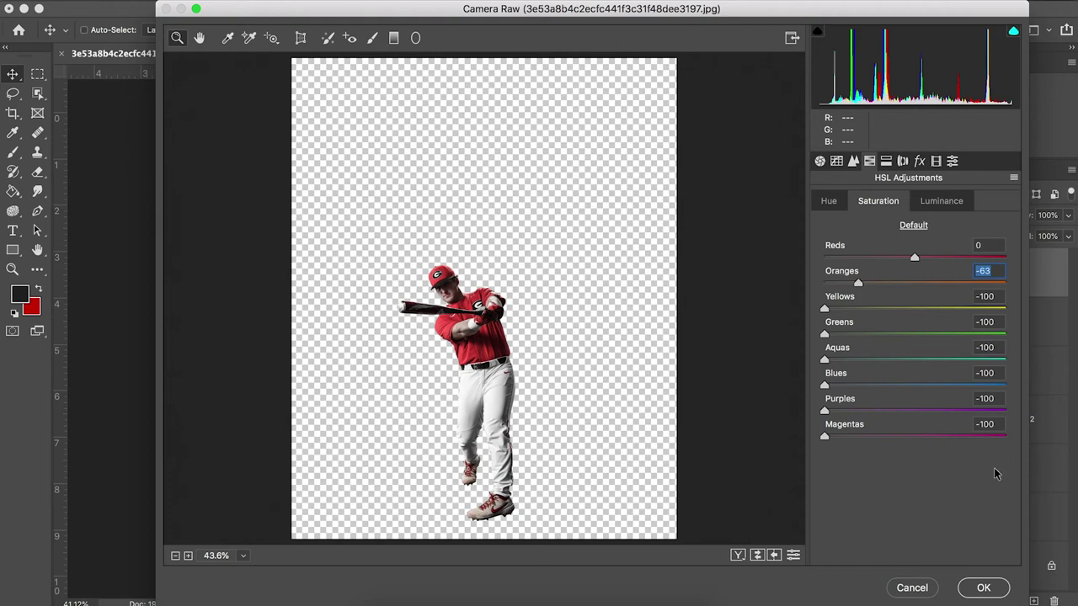
{"action": "left_click", "coordinate": [990, 591]}
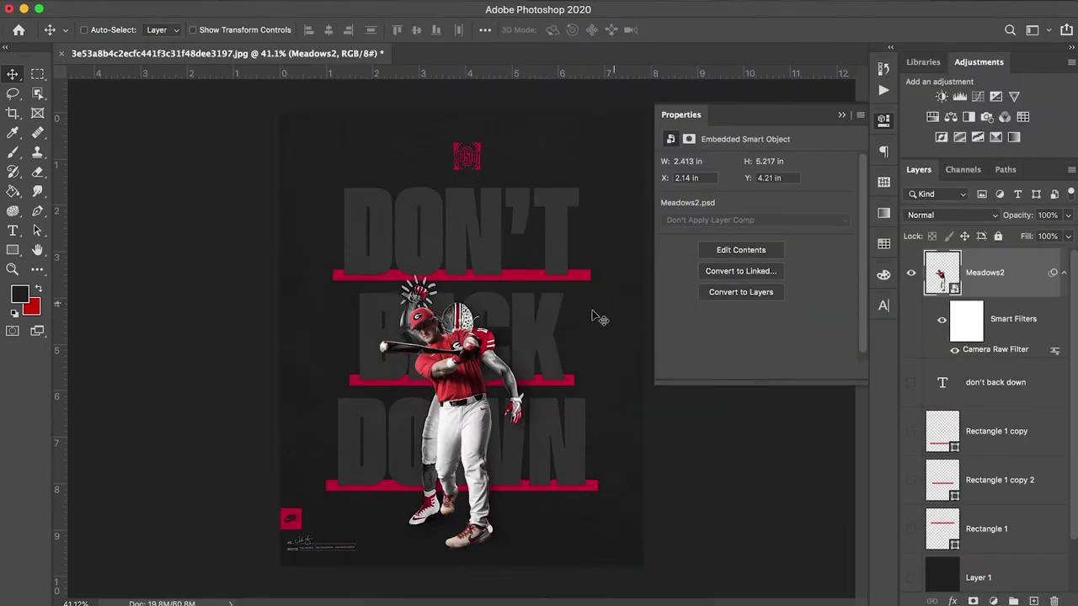
- Show the backdrop and bars, then move the headline and three red bars up 0.39 in
{"action": "left_click", "coordinate": [909, 276]}
{"action": "left_click", "coordinate": [909, 276]}
{"action": "left_click", "coordinate": [909, 276]}
{"action": "left_click", "coordinate": [909, 277]}
{"action": "left_click_drag", "start_coordinate": [906, 580], "coordinate": [913, 387]}
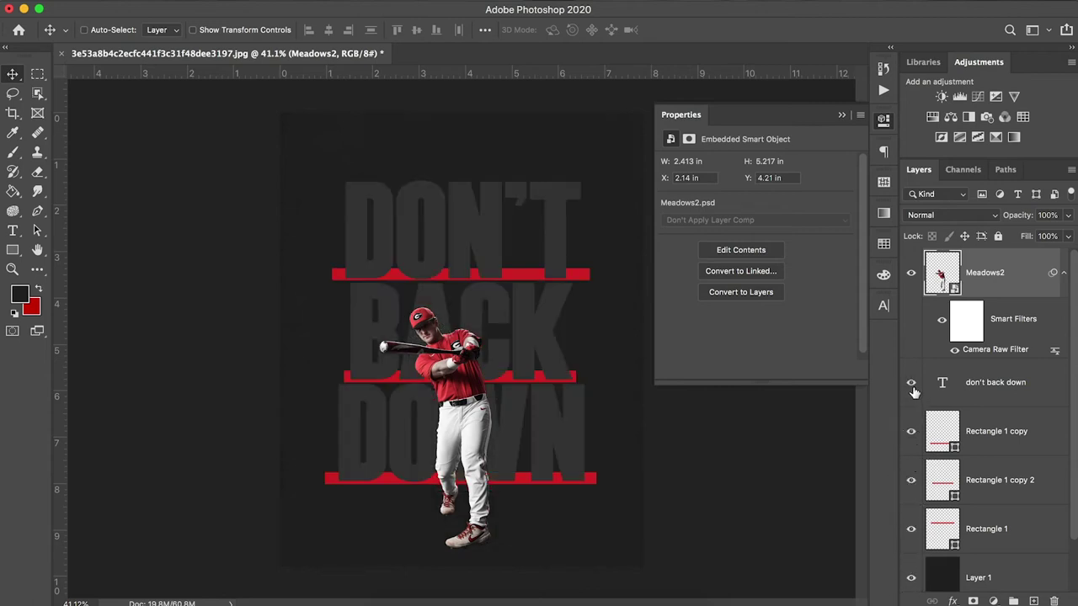
{"action": "left_click", "coordinate": [983, 386]}
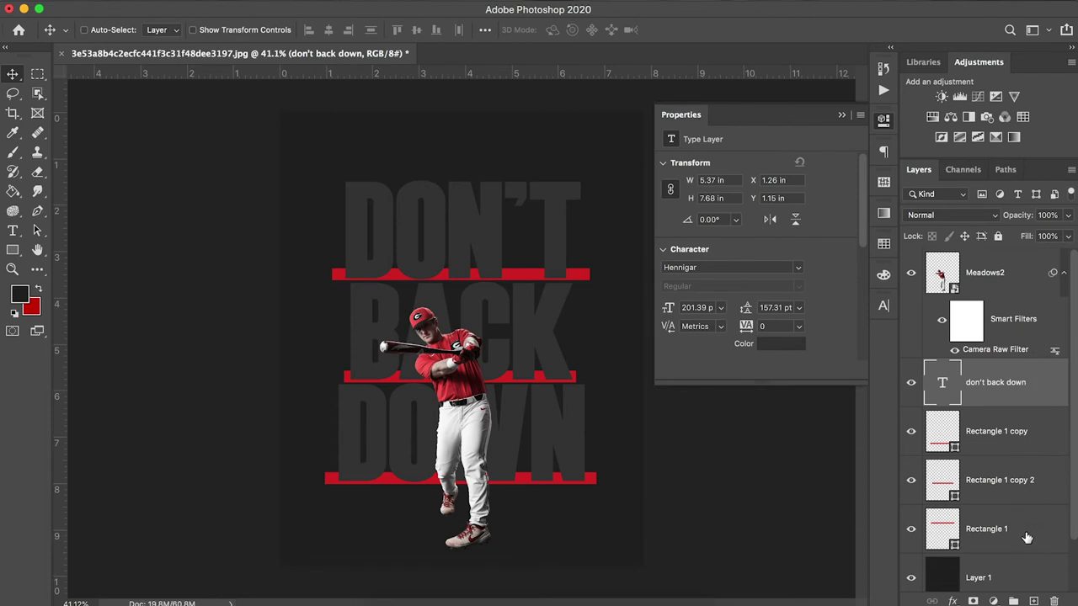
{"action": "left_click", "coordinate": [1026, 537], "text": "shift"}
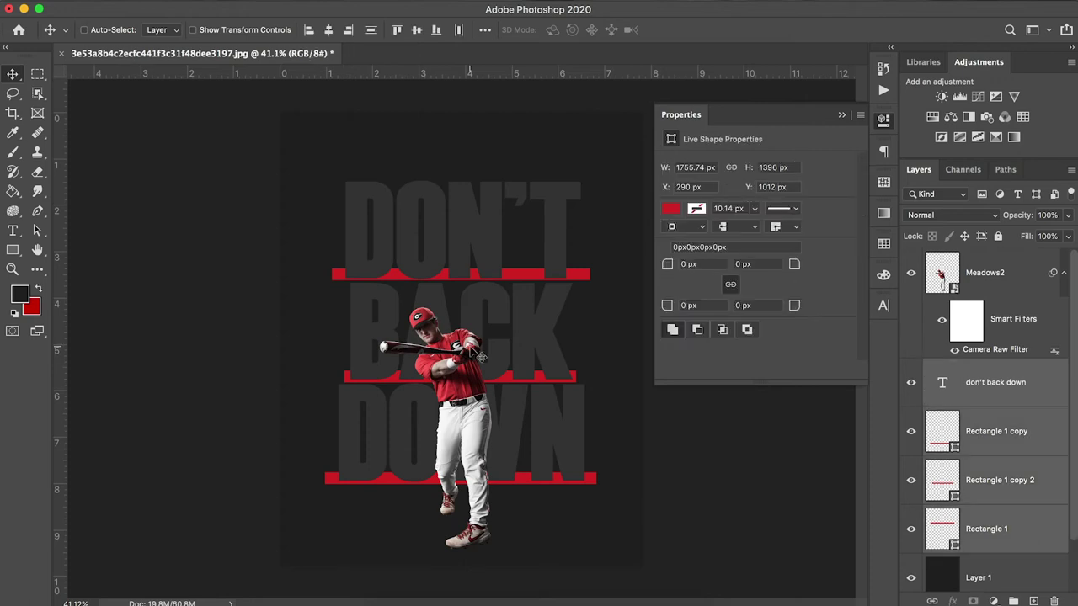
{"action": "left_click_drag", "start_coordinate": [546, 399], "coordinate": [546, 383]}
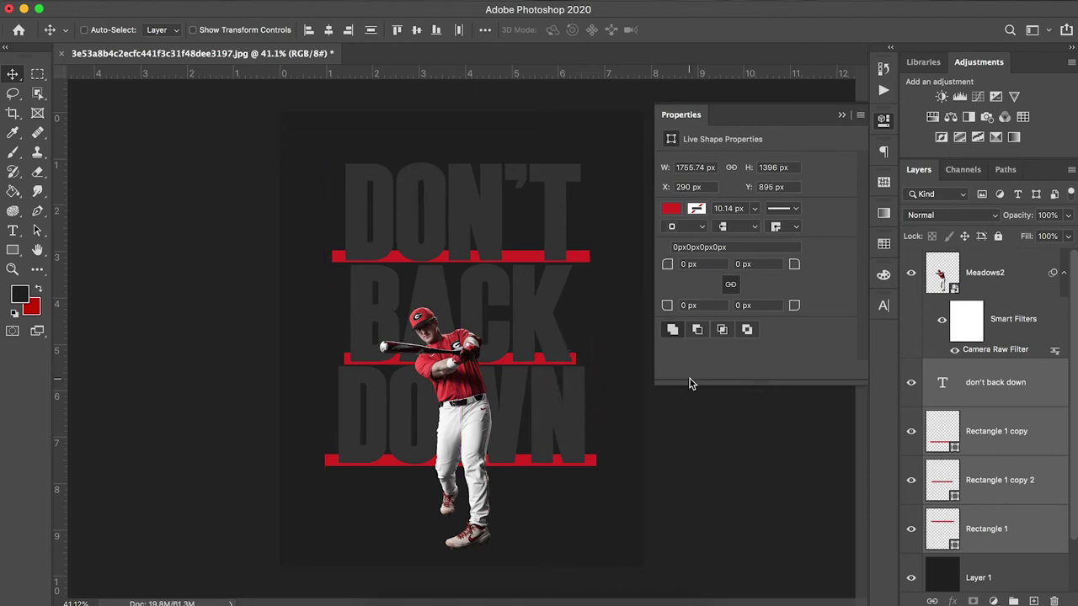
- Hide the three red bars and the DON'T BACK DOWN headline
{"action": "left_click", "coordinate": [1005, 514]}
{"action": "left_click_drag", "start_coordinate": [910, 529], "coordinate": [911, 431]}
{"action": "left_click_drag", "start_coordinate": [911, 384], "coordinate": [914, 281]}
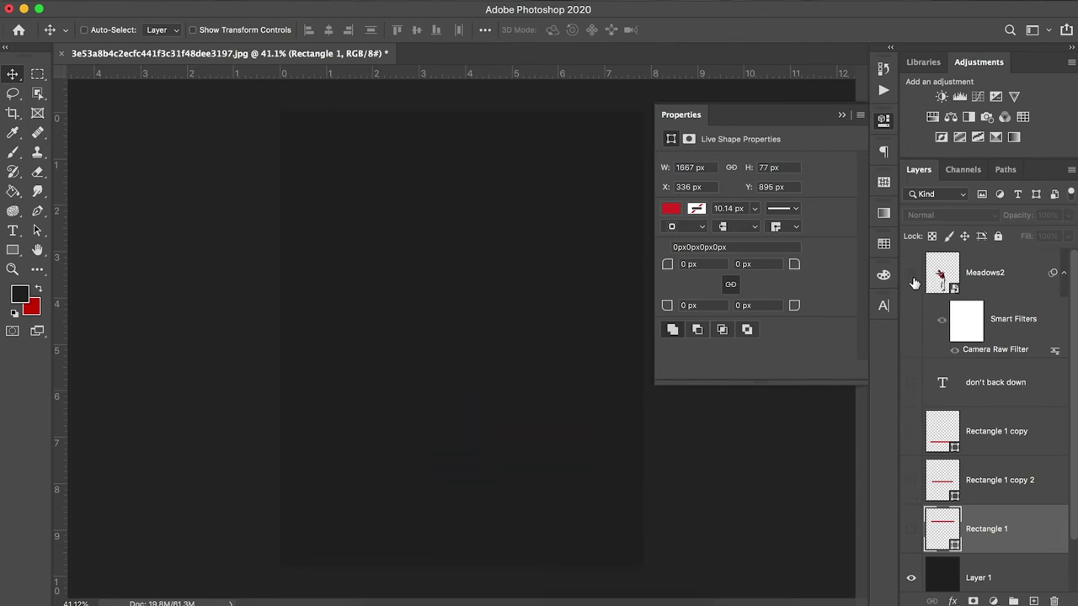
{"action": "scroll", "coordinate": [916, 312], "scroll_direction": "down", "scroll_amount": 2}
- Hide the dark backdrop and draw a red 148 × 146 px square over the bottom-left Nike logo
{"action": "left_click", "coordinate": [910, 518]}
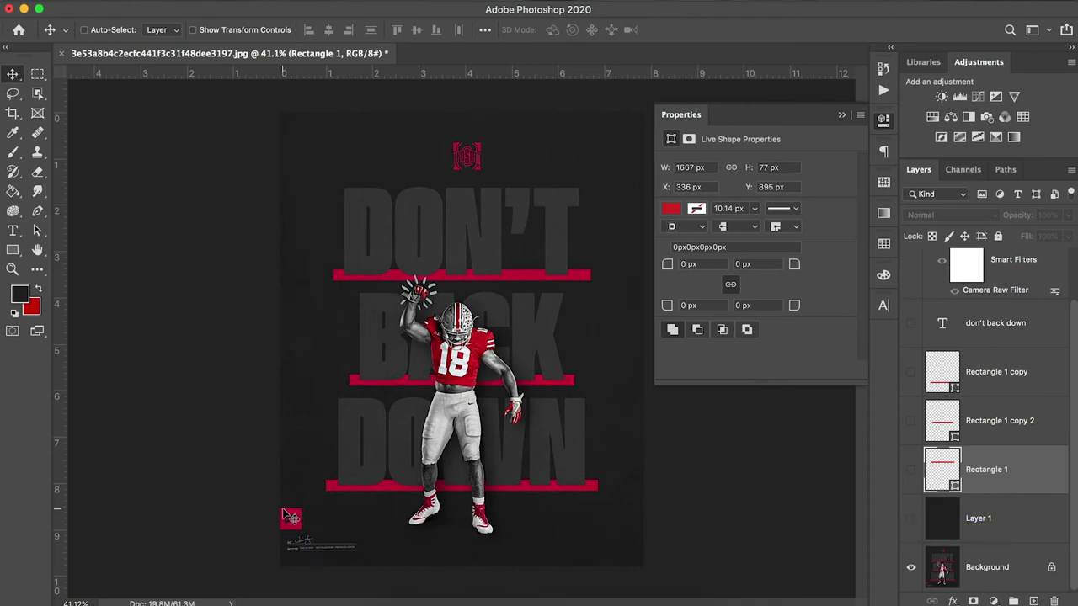
{"action": "left_click", "coordinate": [13, 250]}
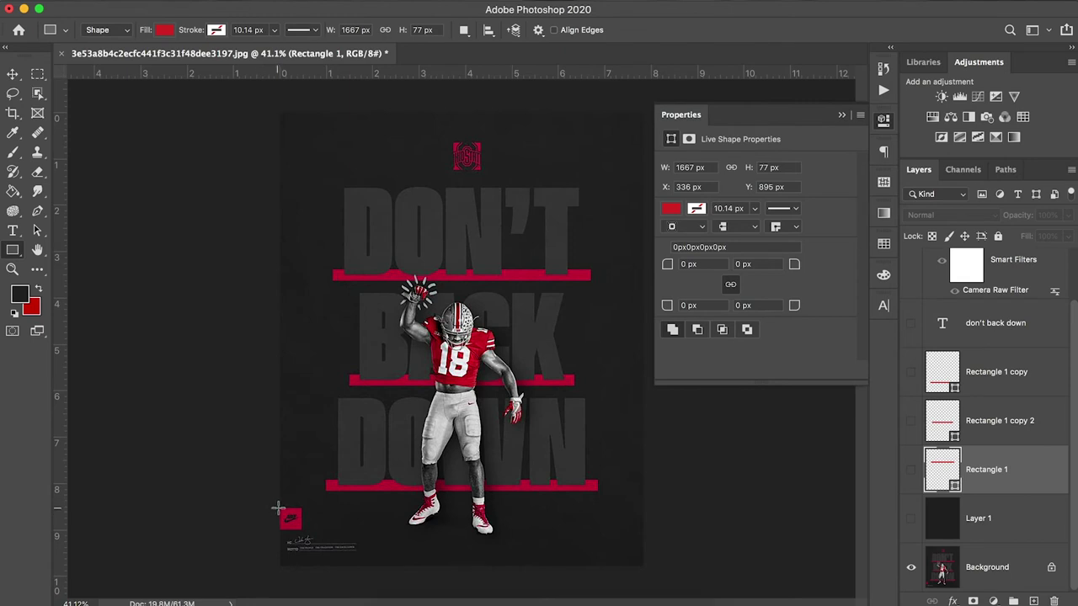
{"action": "left_click_drag", "start_coordinate": [277, 507], "coordinate": [302, 529]}
{"action": "left_click", "coordinate": [12, 74]}
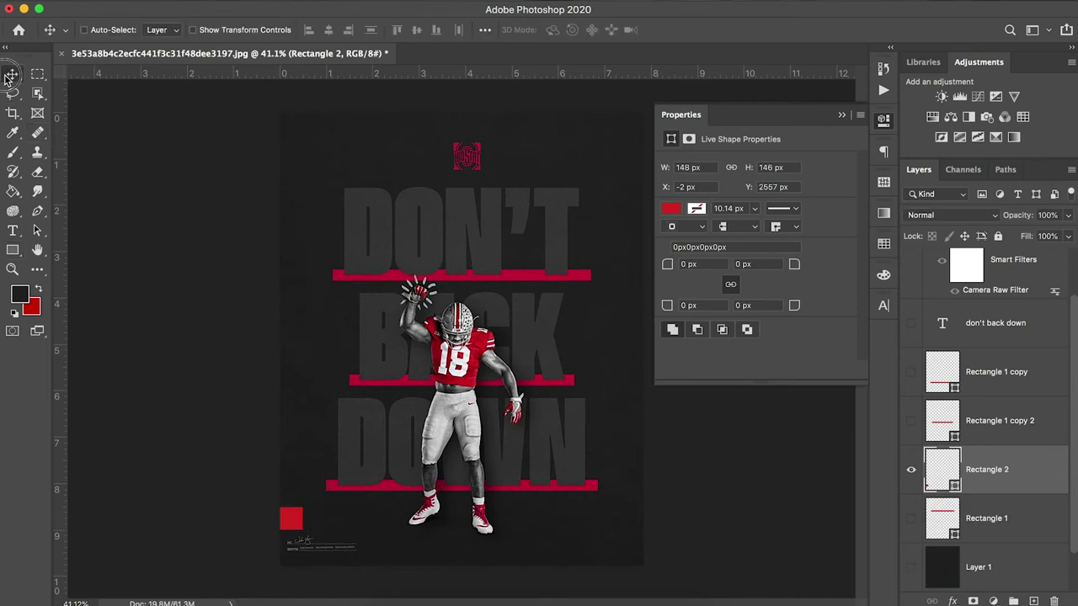
- Search Google Images for 'old nike logo'
{"action": "left_click", "coordinate": [432, 602]}
{"action": "type", "text": "old nike logo"}
{"action": "key", "text": "Return"}
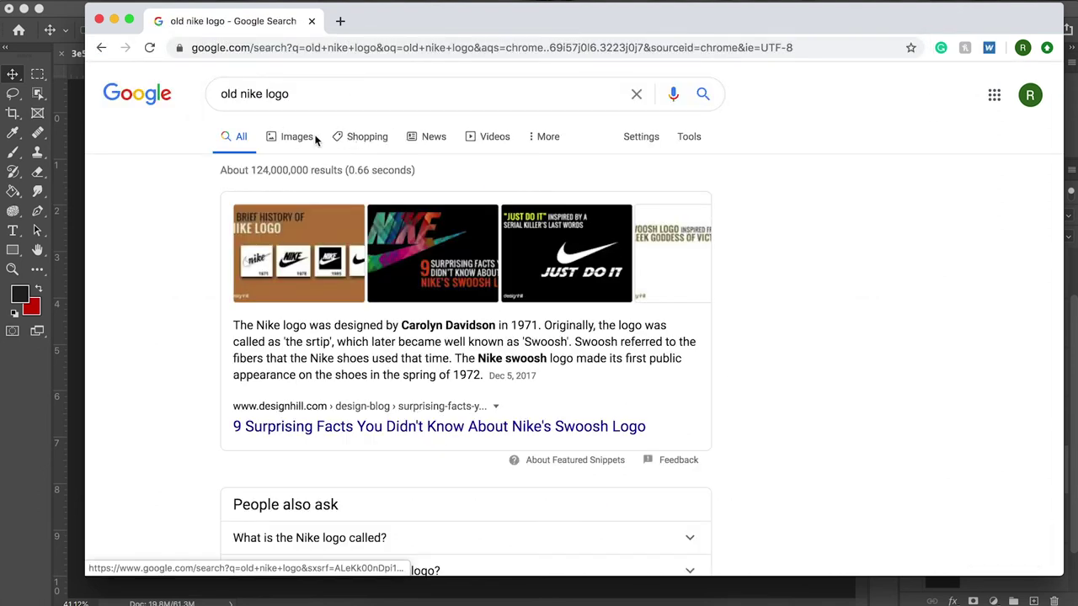
{"action": "left_click", "coordinate": [295, 136]}
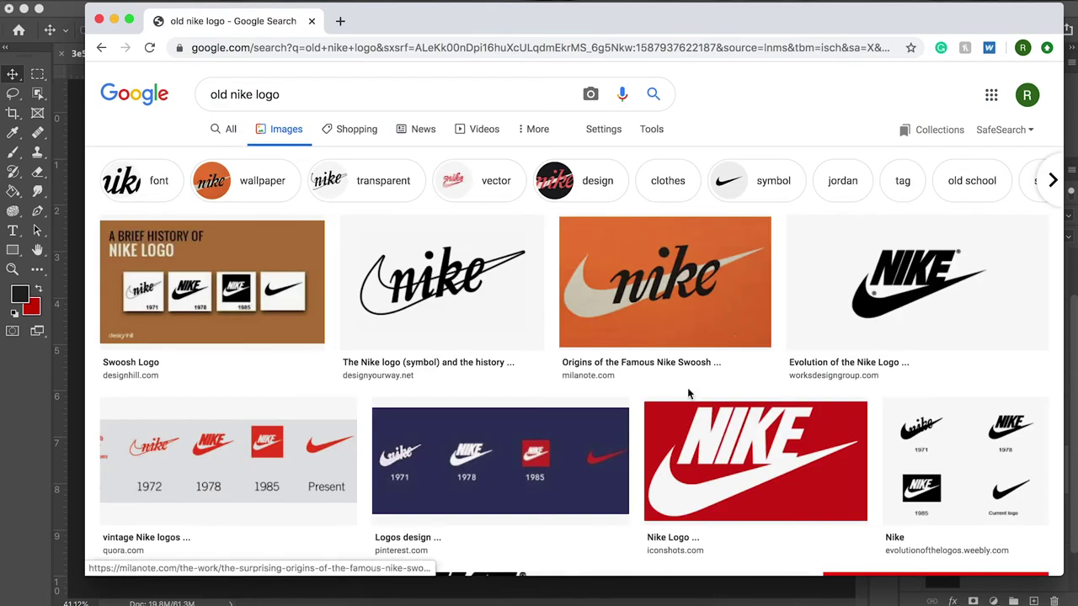
- Preview the transparent black NIKE logo and drag it onto the Photoshop poster as Layer 2
{"action": "left_click", "coordinate": [894, 288]}
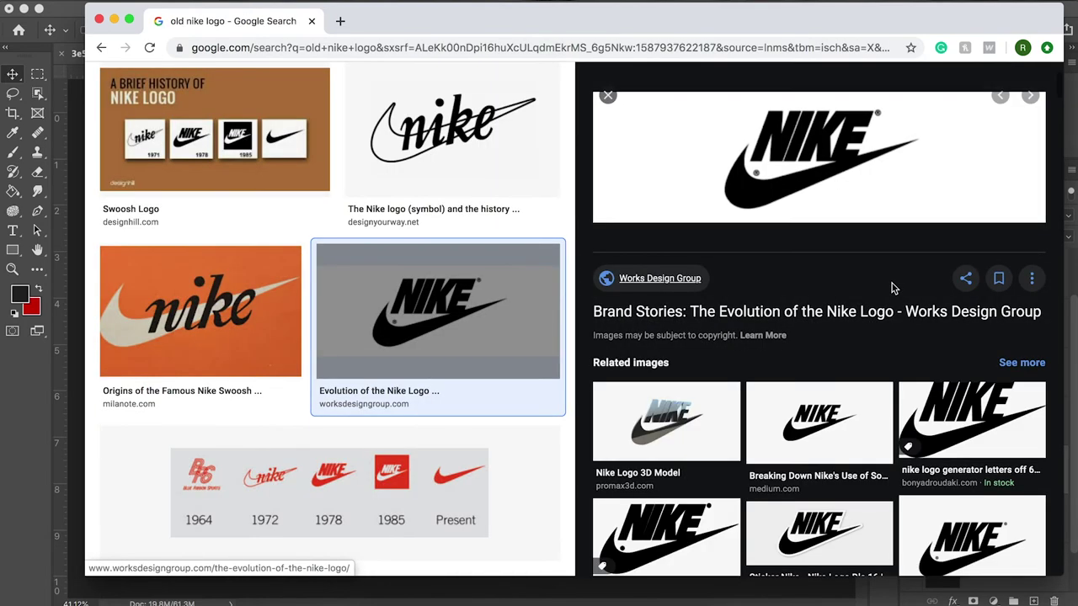
{"action": "left_click", "coordinate": [953, 413]}
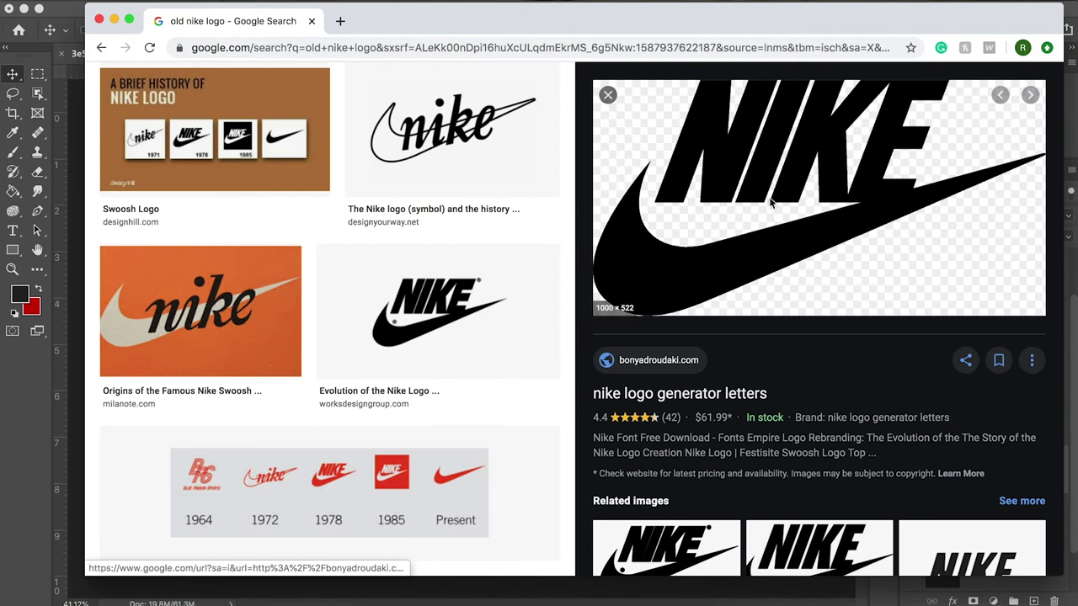
{"action": "left_click_drag", "start_coordinate": [754, 189], "coordinate": [432, 463]}
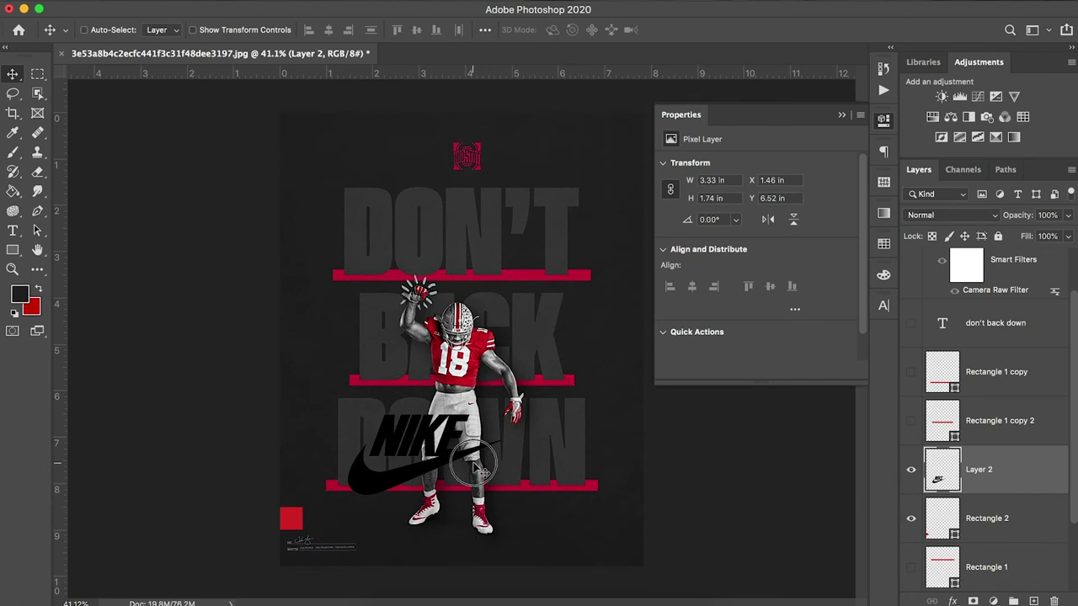
- Give the Layer 2 Nike logo a dark Color Overlay layer style
{"action": "left_click_drag", "start_coordinate": [476, 463], "coordinate": [466, 463]}
{"action": "left_click", "coordinate": [911, 518]}
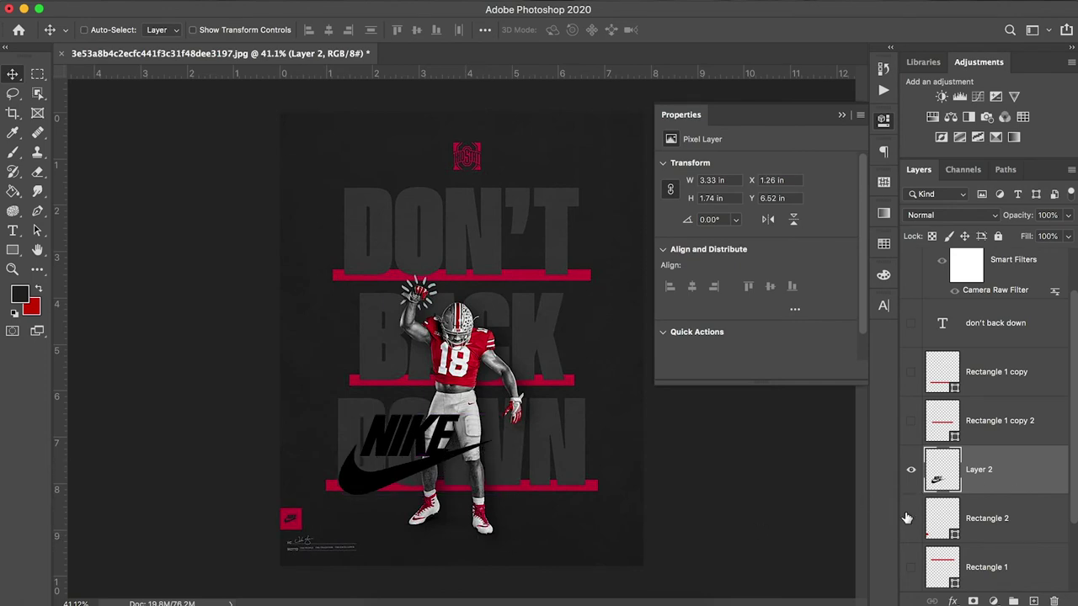
{"action": "left_click", "coordinate": [910, 518]}
{"action": "double_click", "coordinate": [1038, 468]}
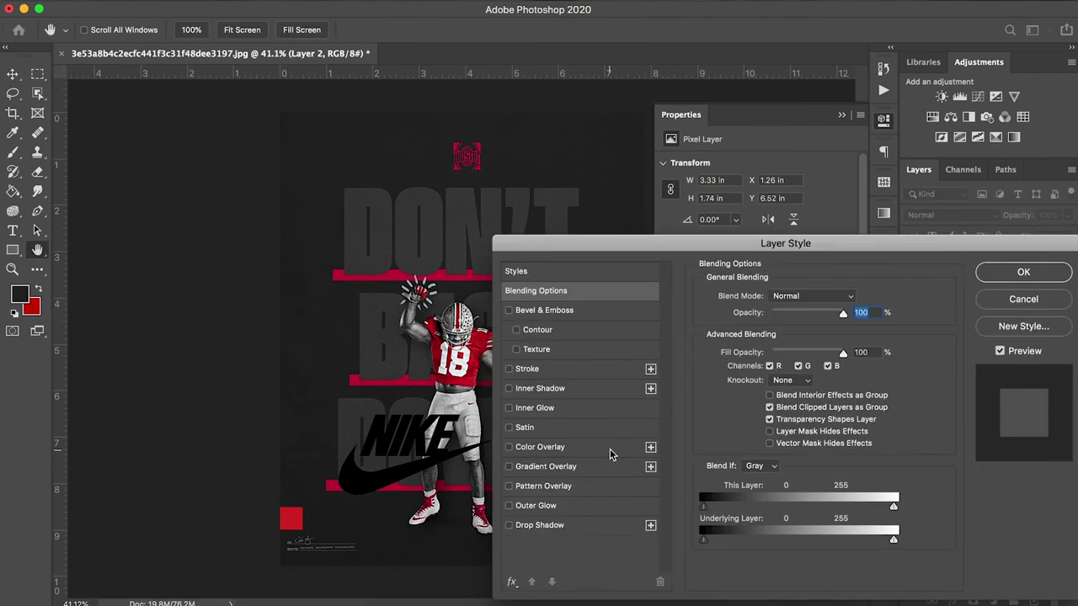
{"action": "left_click", "coordinate": [1017, 303]}
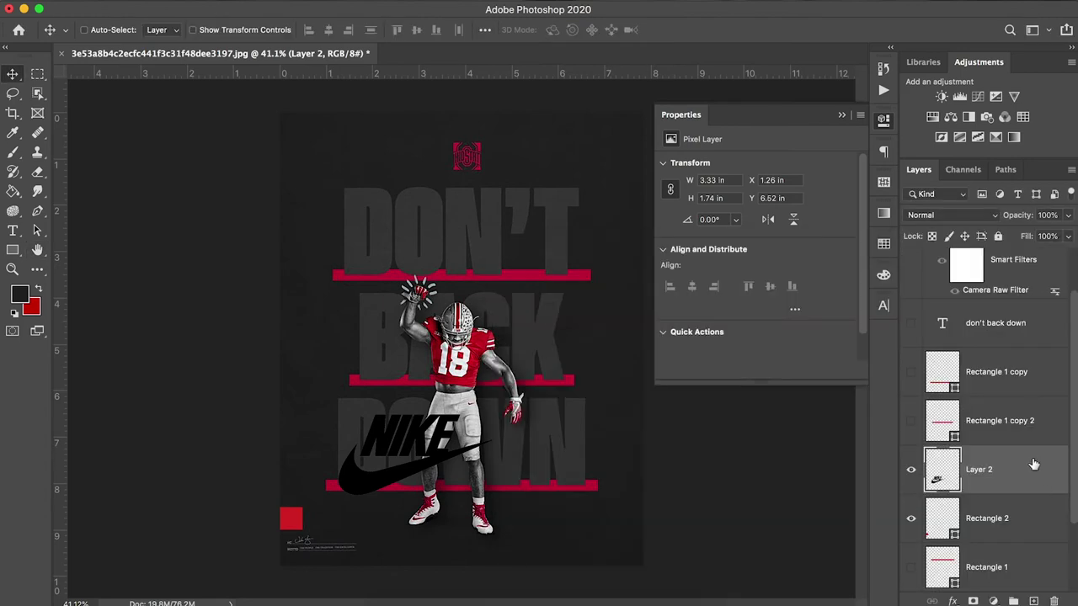
{"action": "double_click", "coordinate": [1042, 471]}
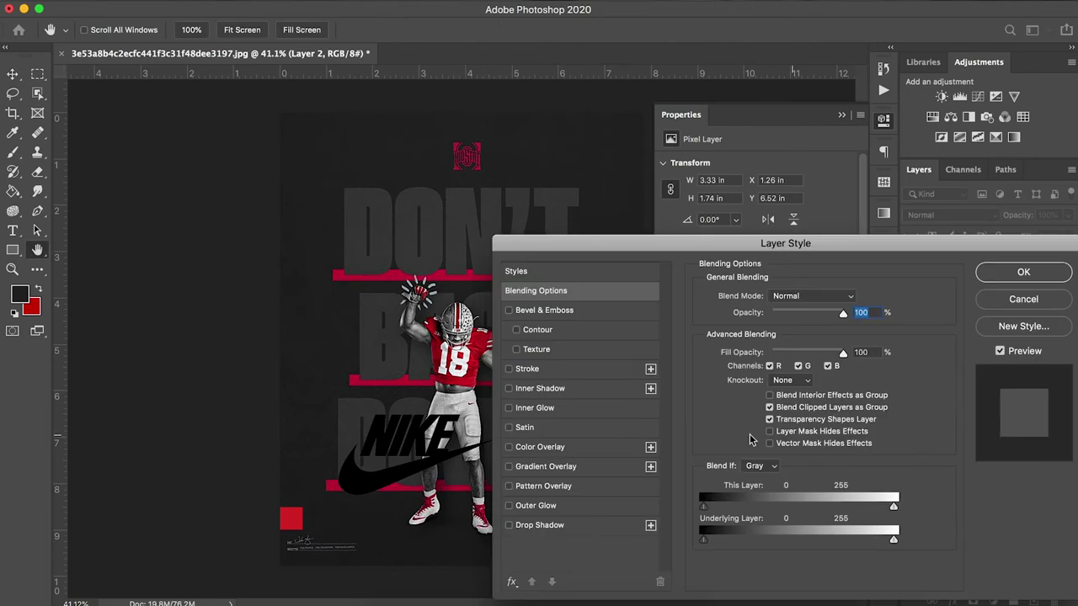
{"action": "left_click", "coordinate": [595, 448]}
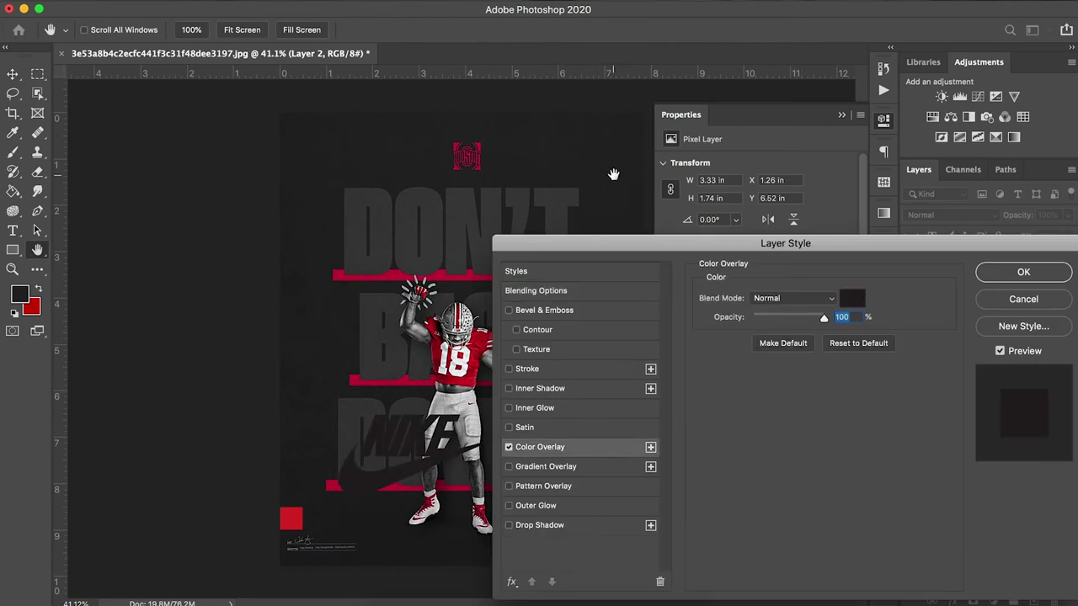
{"action": "left_click", "coordinate": [996, 277]}
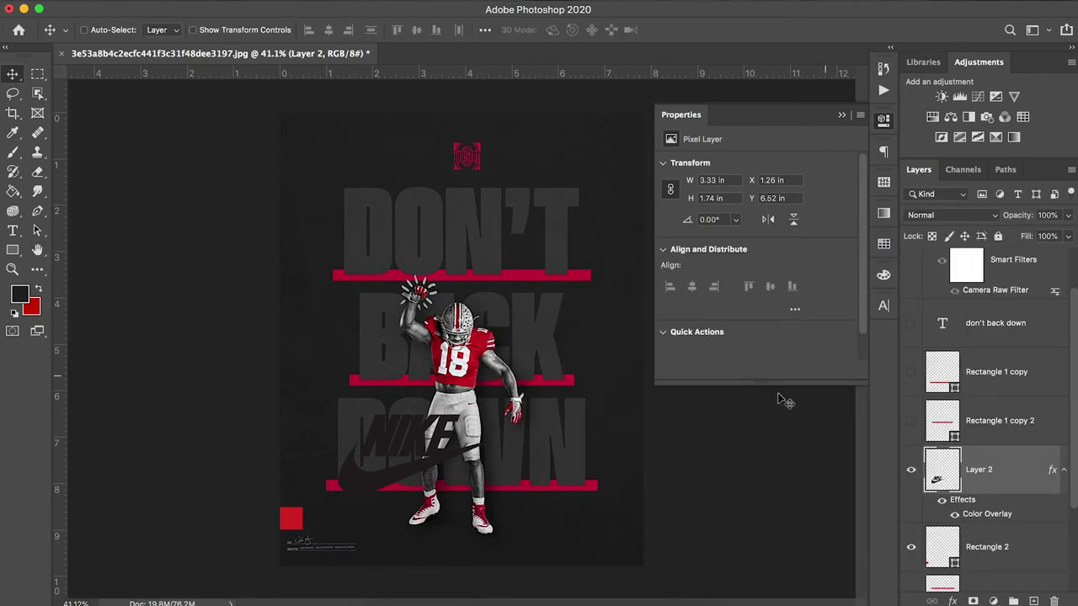
- Scale the Nike logo down to 0.43 × 0.22 in inside the bottom-left red square
{"action": "left_click_drag", "start_coordinate": [569, 467], "coordinate": [455, 523]}
{"action": "key", "text": "super+t"}
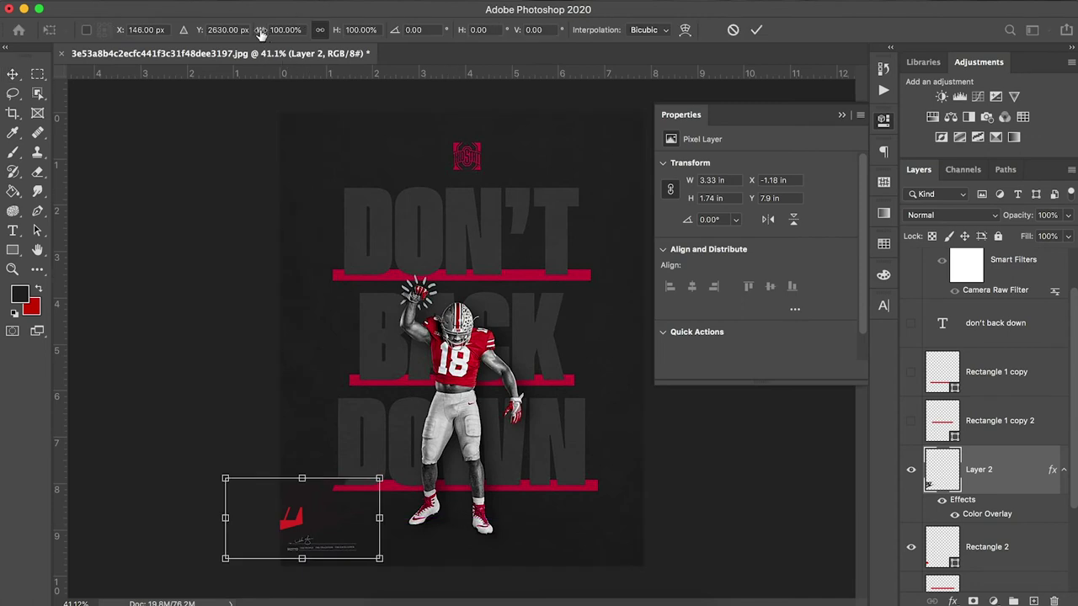
{"action": "left_click_drag", "start_coordinate": [261, 32], "coordinate": [195, 38]}
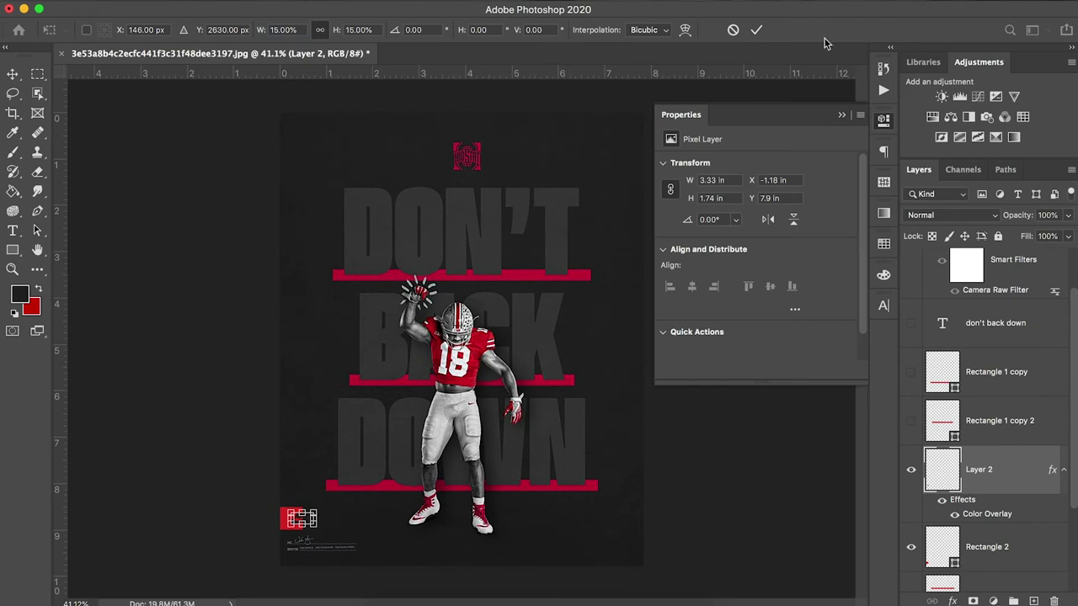
{"action": "left_click", "coordinate": [756, 30]}
{"action": "mouse_move", "coordinate": [396, 529]}
{"action": "left_mouse_down"}
{"action": "mouse_move", "coordinate": [392, 513]}
{"action": "mouse_move", "coordinate": [407, 539]}
{"action": "left_mouse_up"}
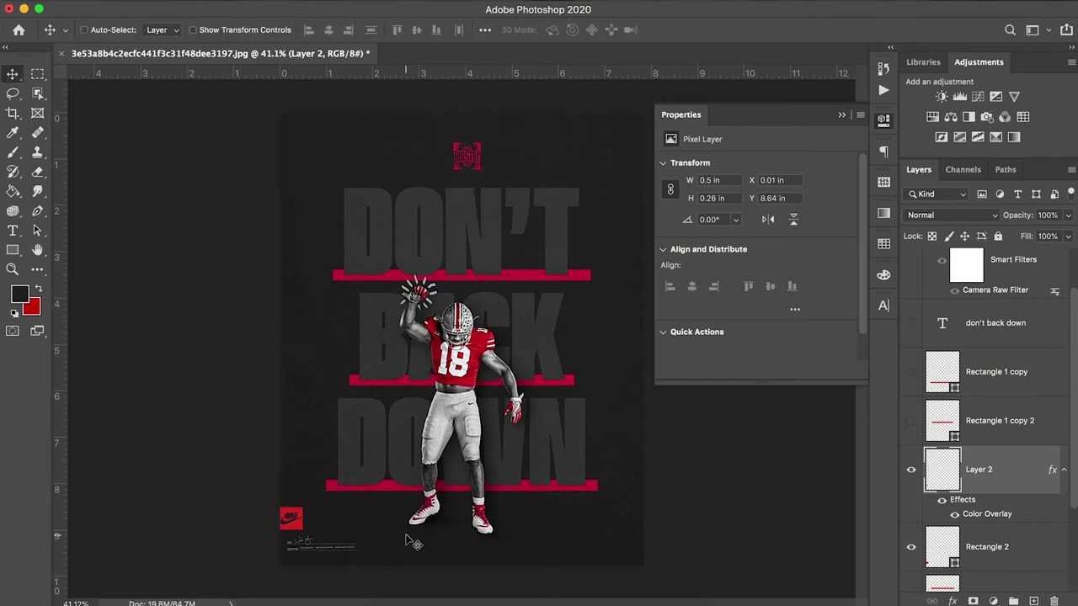
{"action": "key", "text": "super+t"}
{"action": "left_click_drag", "start_coordinate": [258, 32], "coordinate": [244, 34]}
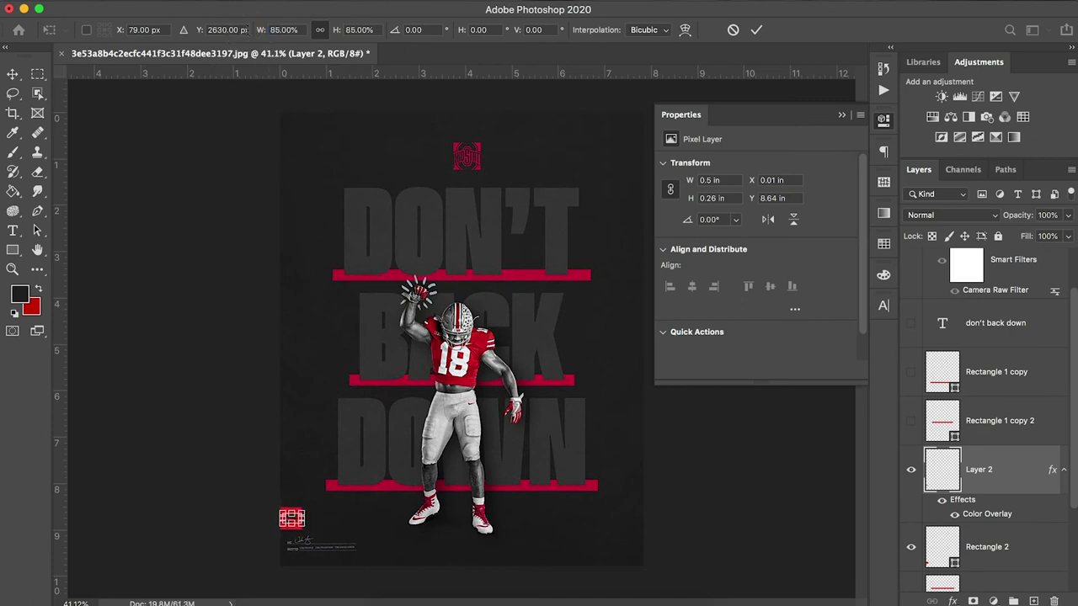
{"action": "left_click", "coordinate": [756, 30]}
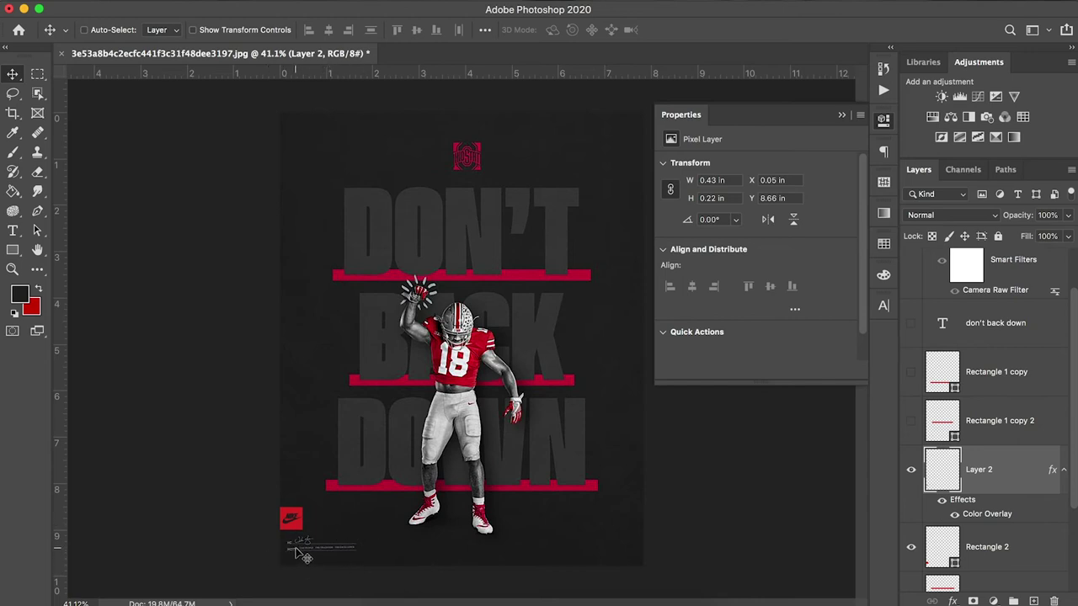
- Add an HC text label near the red square
{"action": "key", "text": "t"}
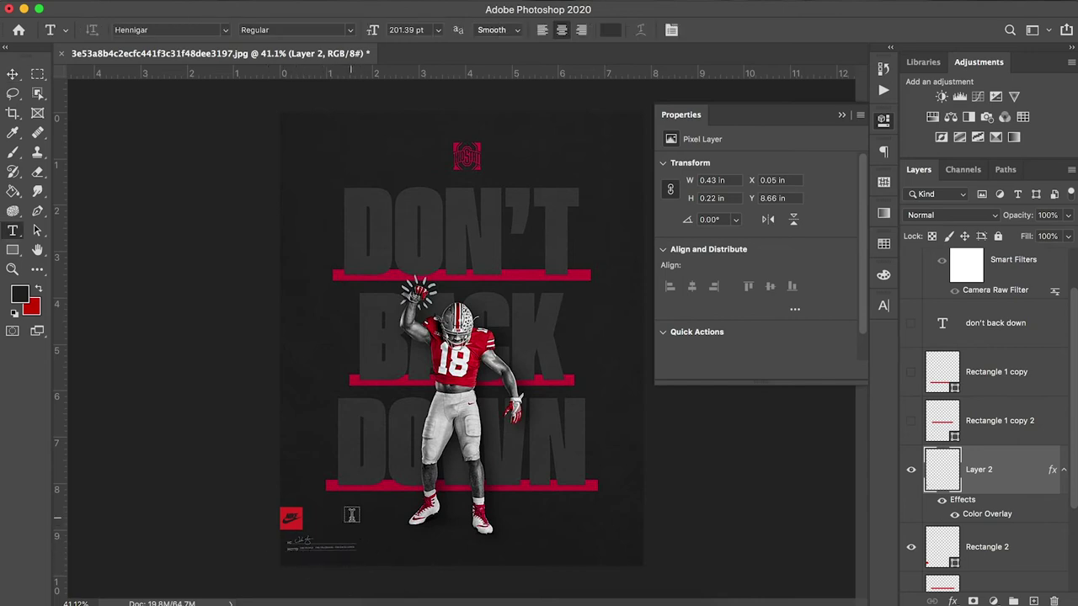
{"action": "left_click", "coordinate": [352, 515]}
{"action": "type", "text": "HO"}
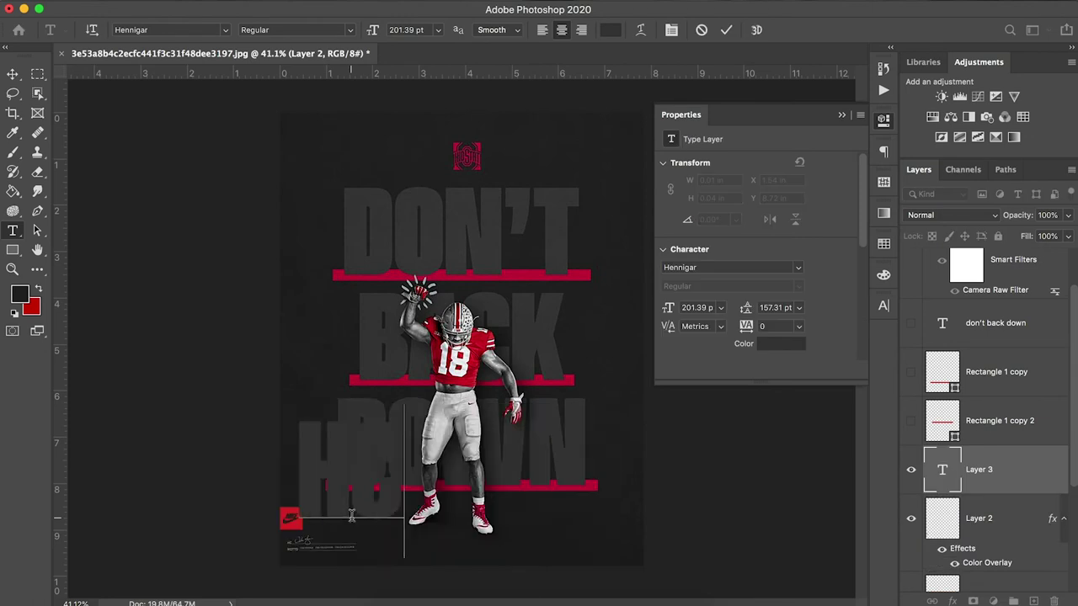
{"action": "left_click", "coordinate": [12, 74]}
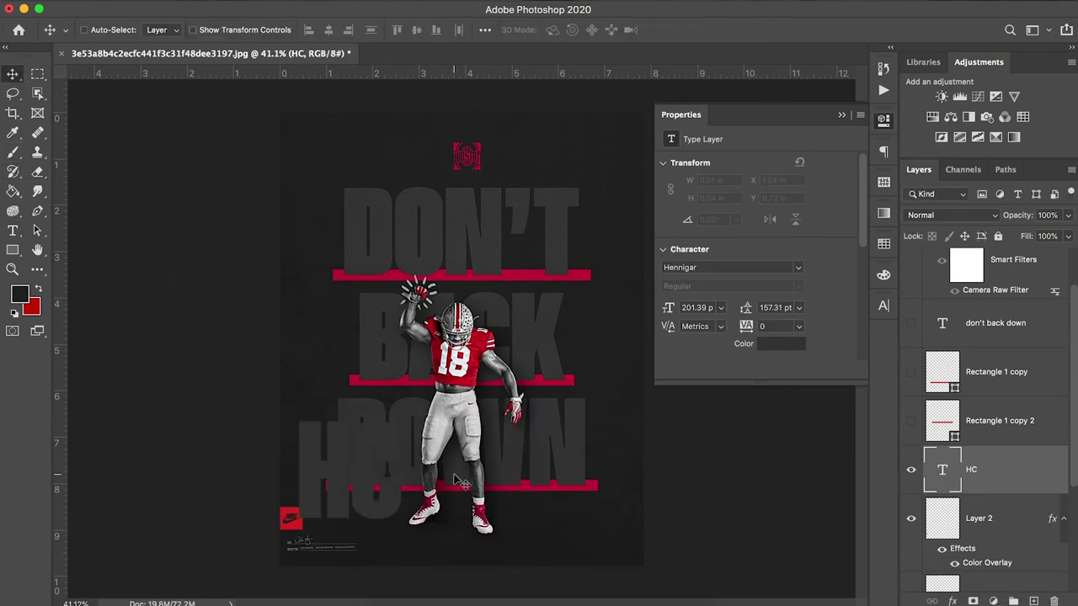
- Style HC as white 7 pt Helvetica Neue Bold and place it beside the signature
{"action": "left_click", "coordinate": [881, 307]}
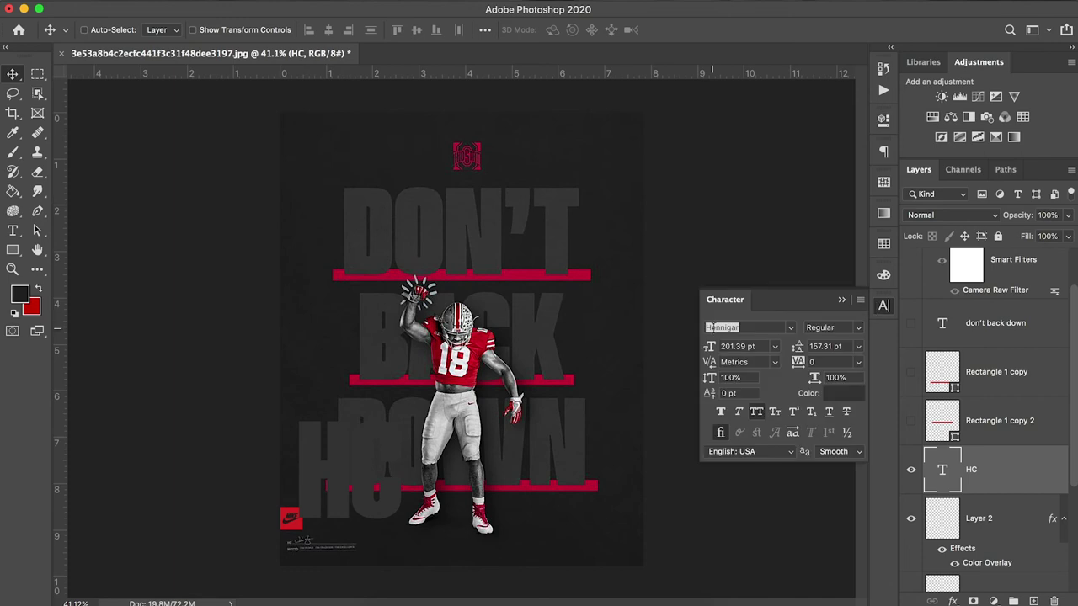
{"action": "left_click", "coordinate": [790, 327]}
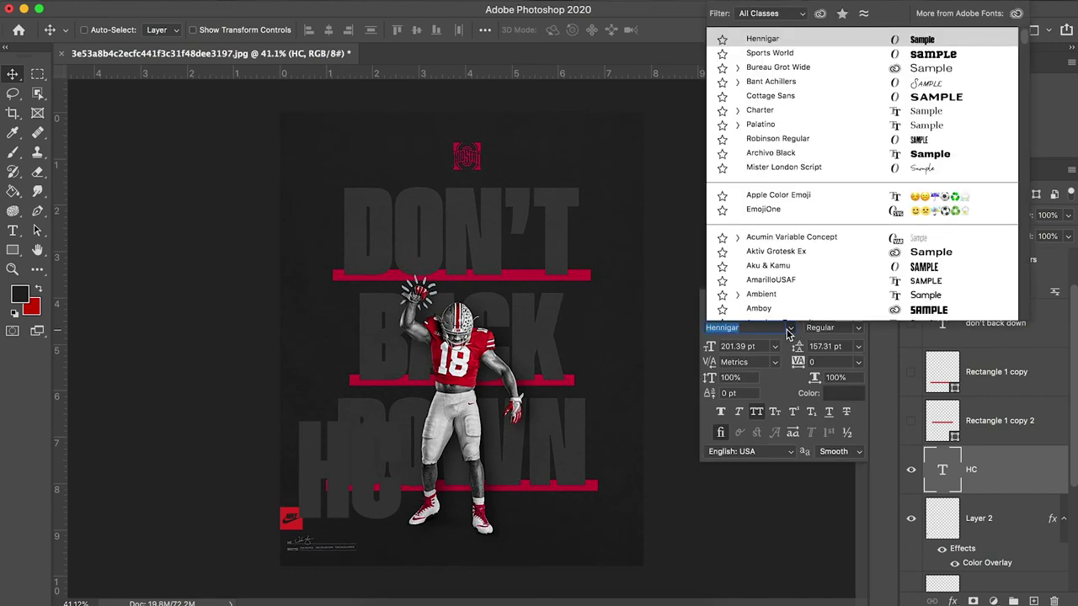
{"action": "type", "text": "helve"}
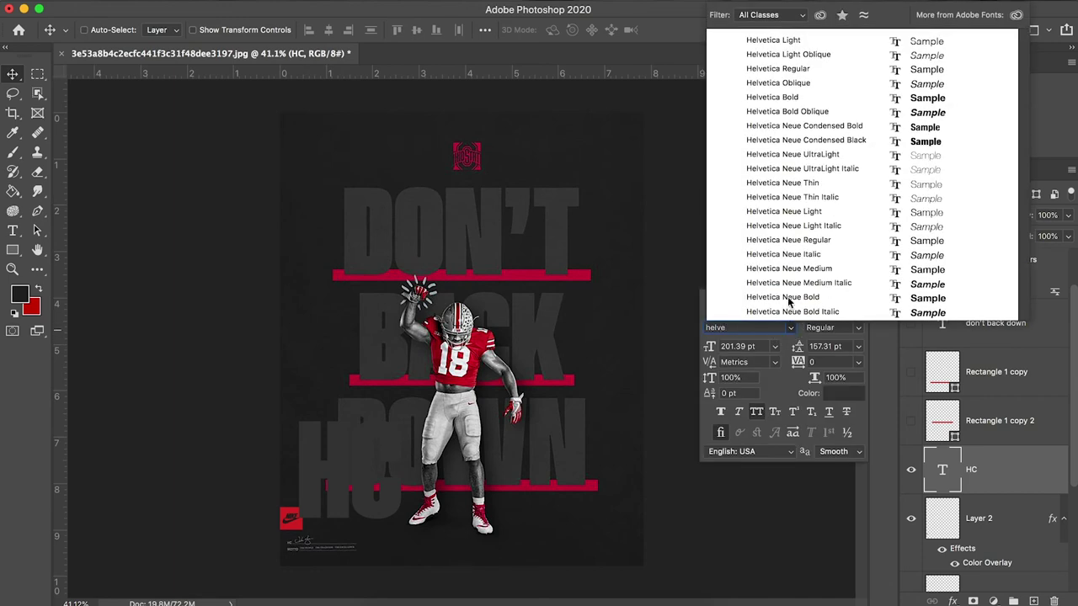
{"action": "left_click", "coordinate": [786, 299]}
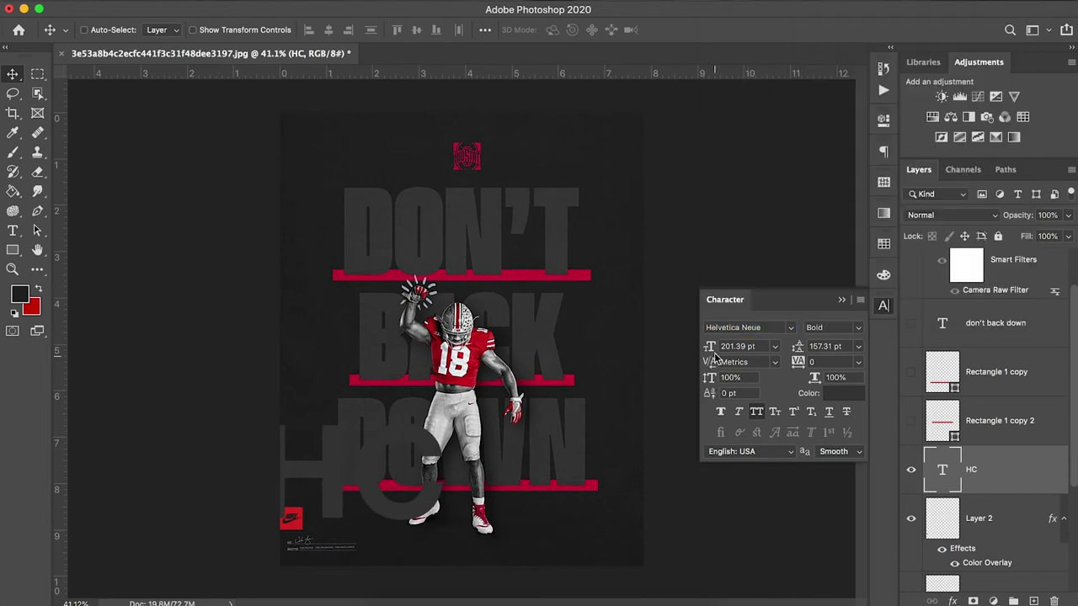
{"action": "left_click_drag", "start_coordinate": [712, 349], "coordinate": [576, 379]}
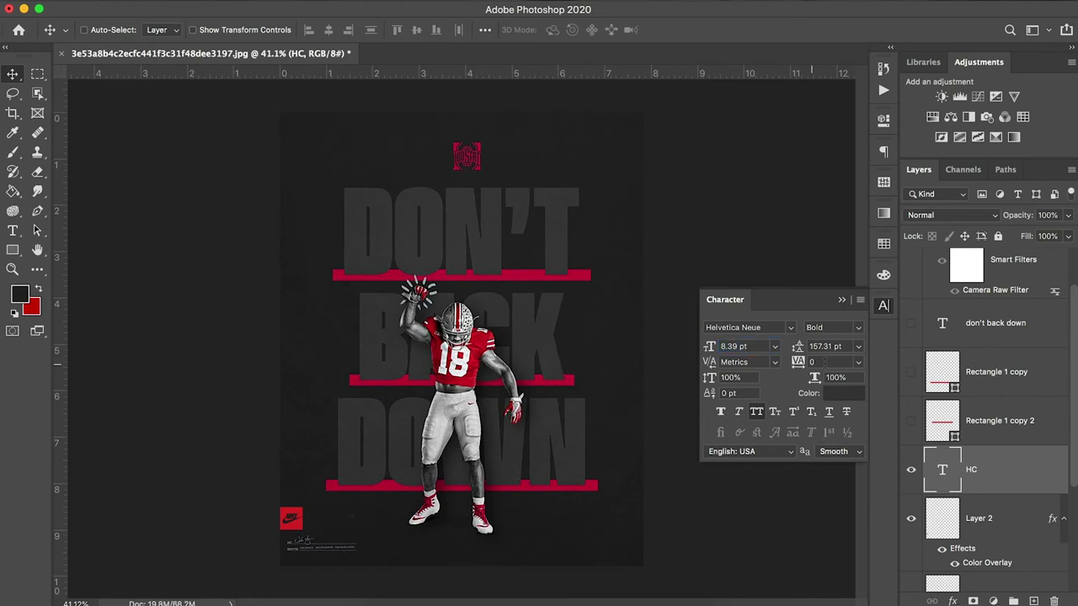
{"action": "left_click", "coordinate": [841, 393]}
{"action": "left_click_drag", "start_coordinate": [842, 404], "coordinate": [675, 345]}
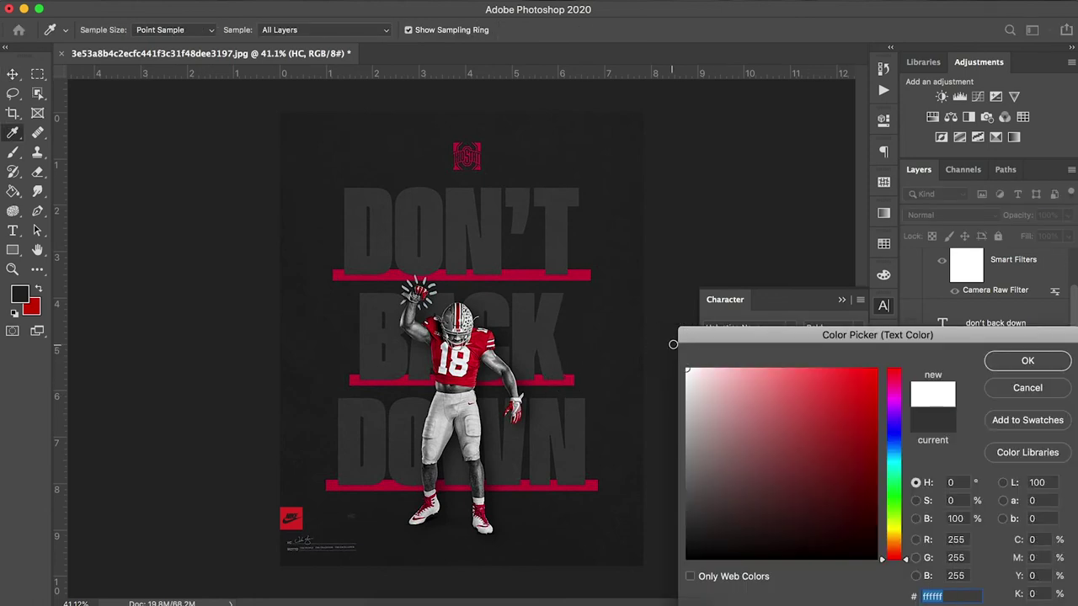
{"action": "left_click", "coordinate": [1026, 369]}
{"action": "left_click_drag", "start_coordinate": [375, 525], "coordinate": [310, 548]}
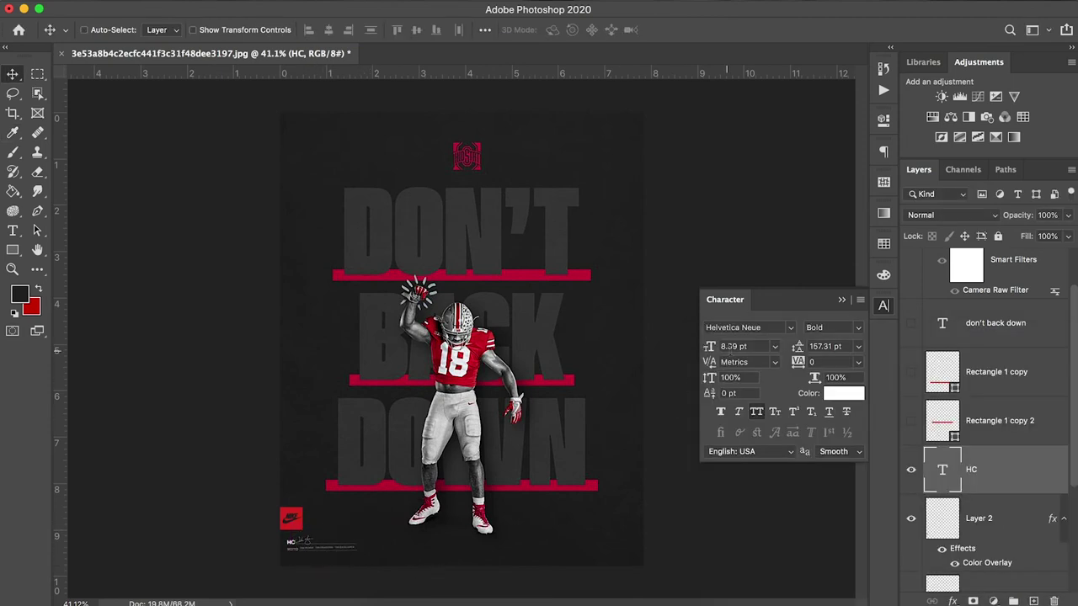
{"action": "left_click", "coordinate": [695, 346]}
{"action": "type", "text": "7"}
- Duplicate the HC layer below it and retype the copy as MOTTO
{"action": "left_click_drag", "start_coordinate": [995, 474], "coordinate": [987, 462]}
{"action": "left_click_drag", "start_coordinate": [320, 547], "coordinate": [324, 554]}
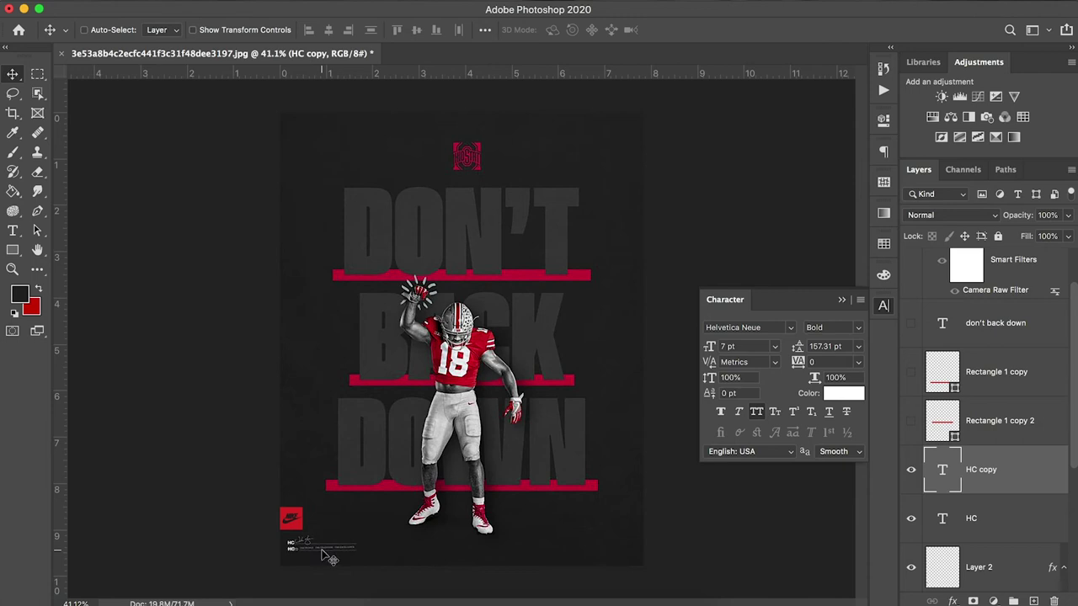
{"action": "key", "text": "t"}
{"action": "left_click", "coordinate": [288, 550]}
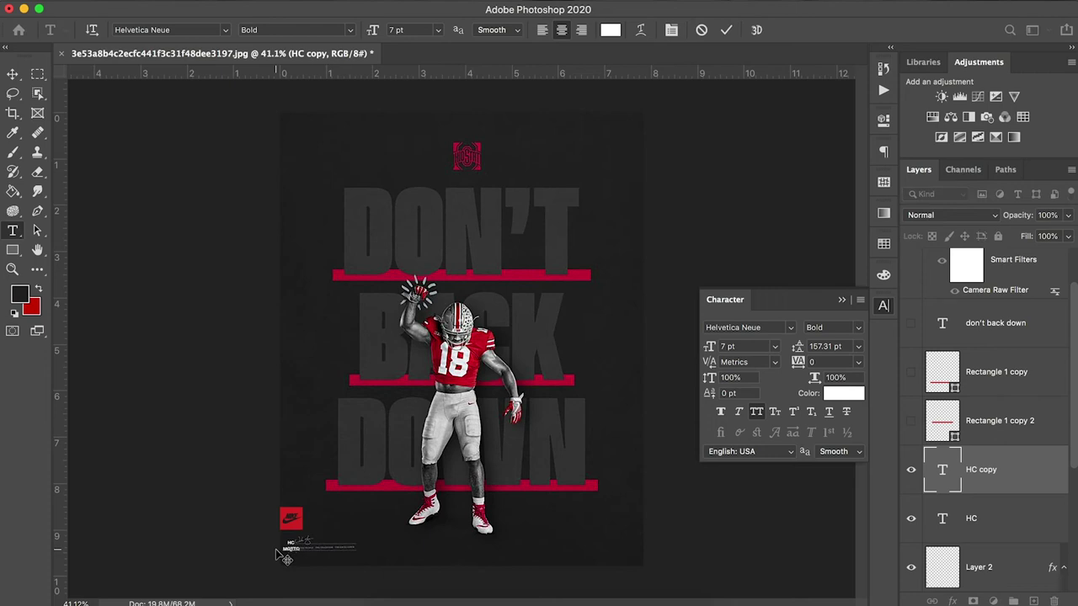
{"action": "left_click", "coordinate": [12, 75]}
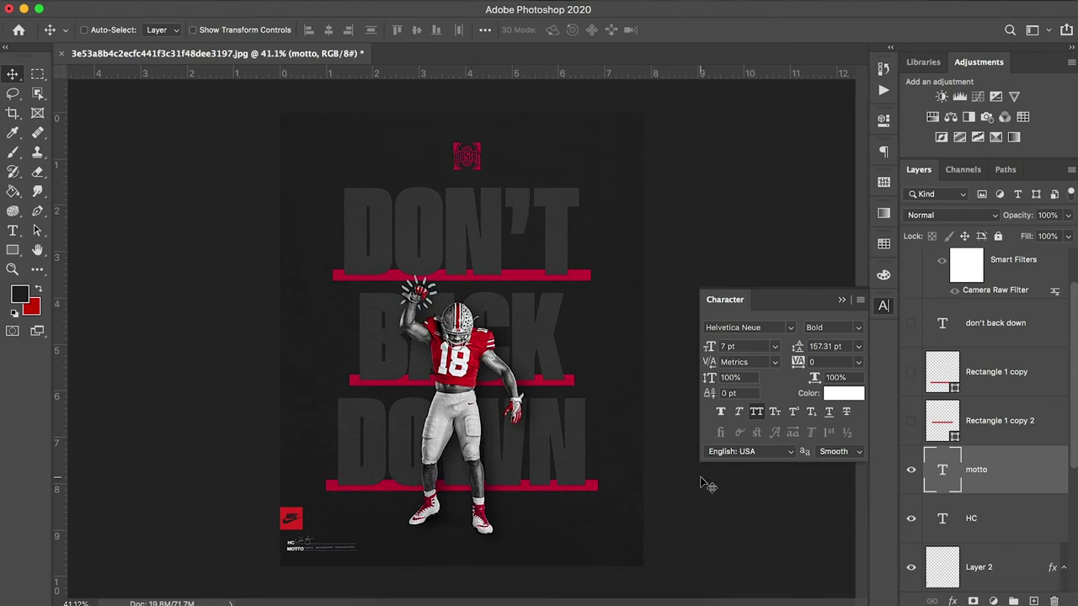
- Draw a thin white rectangle line to the right of HC
{"action": "left_click", "coordinate": [13, 270]}
{"action": "left_click_drag", "start_coordinate": [330, 539], "coordinate": [402, 531]}
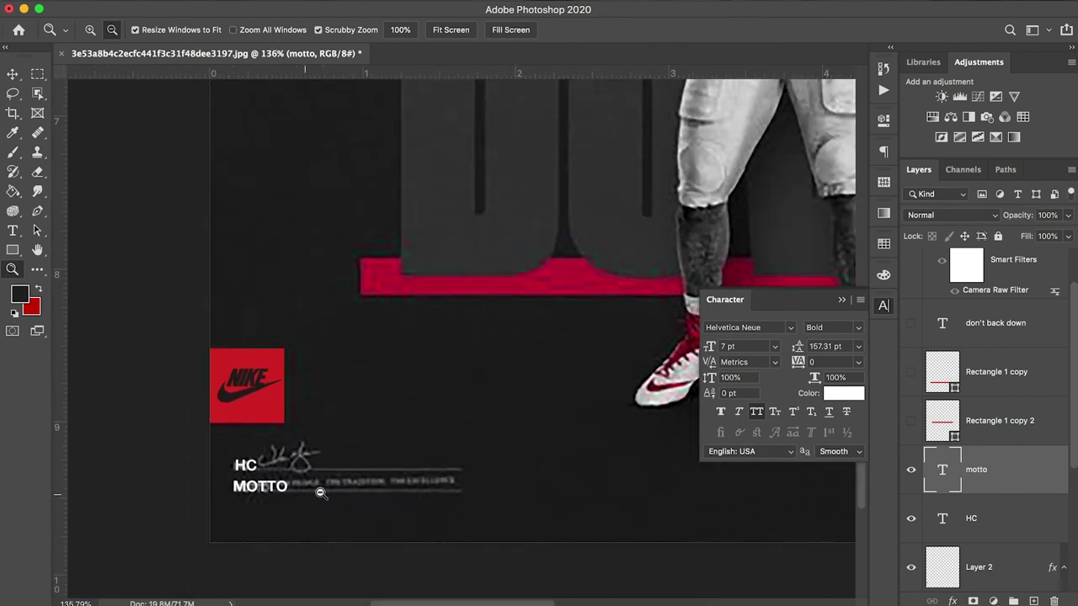
{"action": "left_click", "coordinate": [13, 252]}
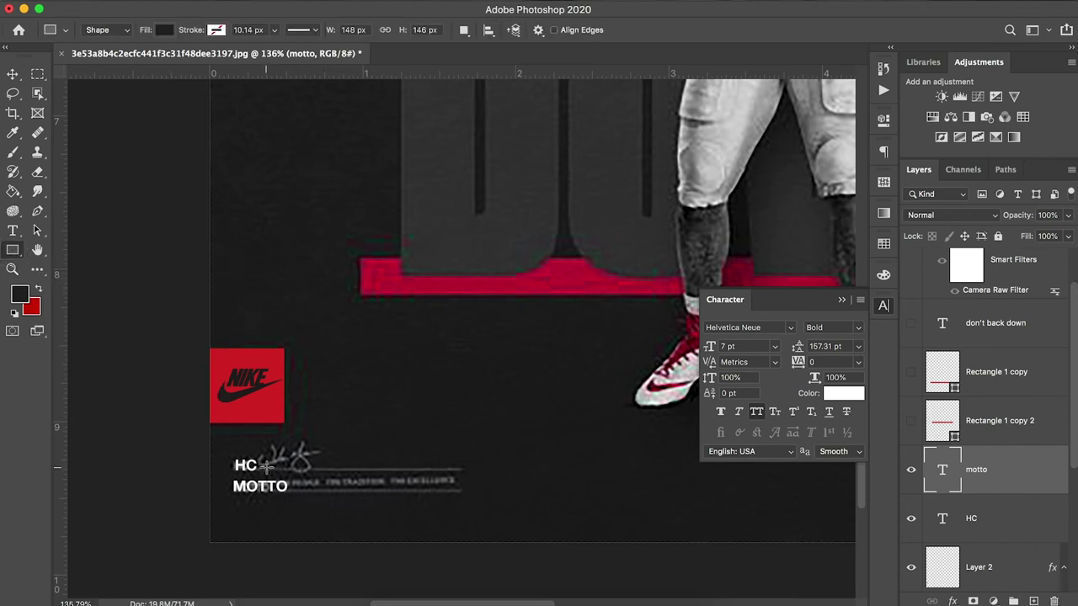
{"action": "left_click_drag", "start_coordinate": [266, 466], "coordinate": [466, 469]}
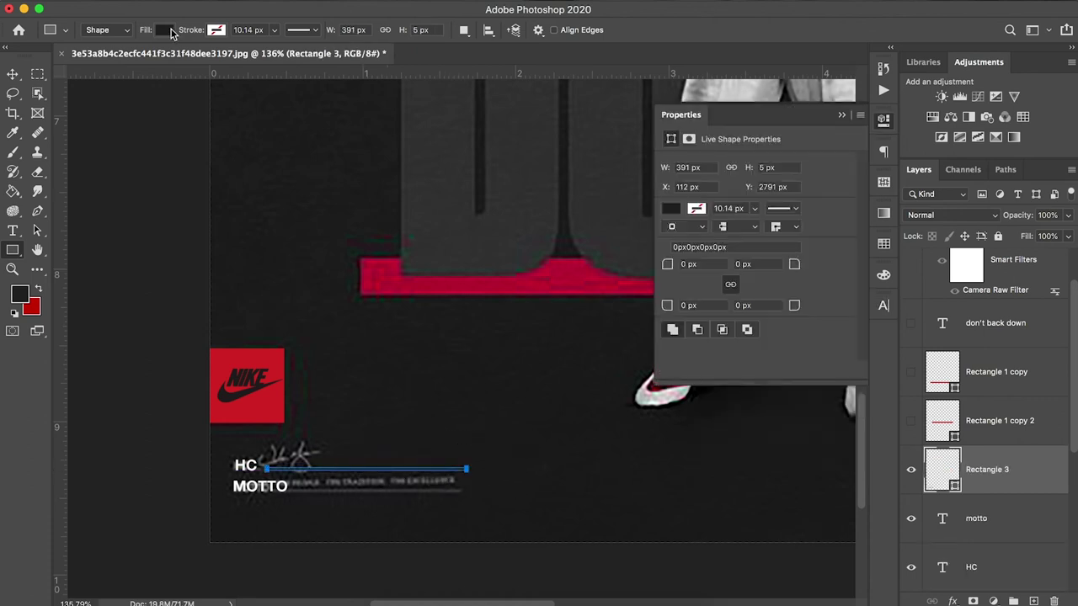
{"action": "left_click", "coordinate": [165, 29]}
{"action": "left_click", "coordinate": [72, 108]}
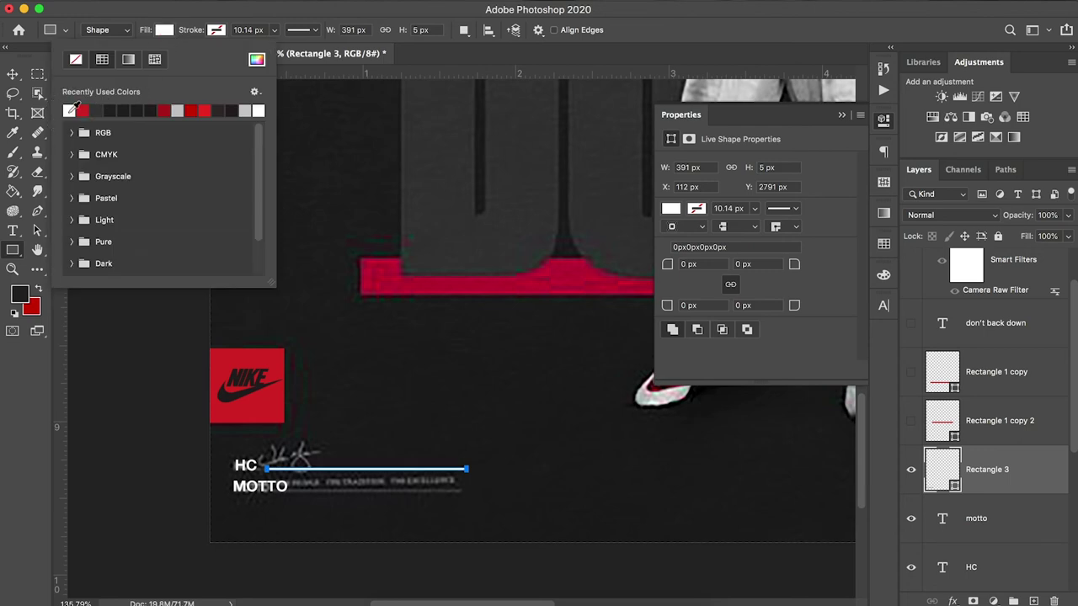
{"action": "left_click", "coordinate": [13, 74]}
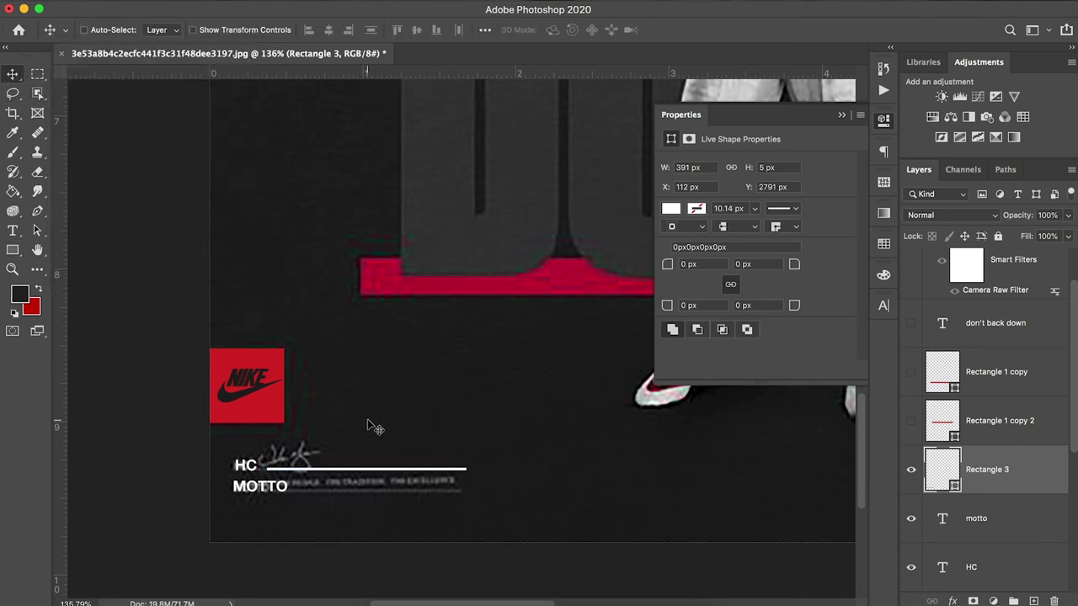
{"action": "key", "text": "Left"}
{"action": "key", "text": "Left"}
{"action": "key", "text": "Left"}
{"action": "key", "text": "Left"}
{"action": "key", "text": "Left"}
{"action": "key", "text": "Left"}
- Duplicate the white line beside MOTTO and shorten it to 324.02 px
{"action": "mouse_move", "coordinate": [1029, 481]}
{"action": "left_mouse_down"}
{"action": "mouse_move", "coordinate": [1029, 457]}
{"action": "mouse_move", "coordinate": [1023, 465]}
{"action": "left_mouse_up"}
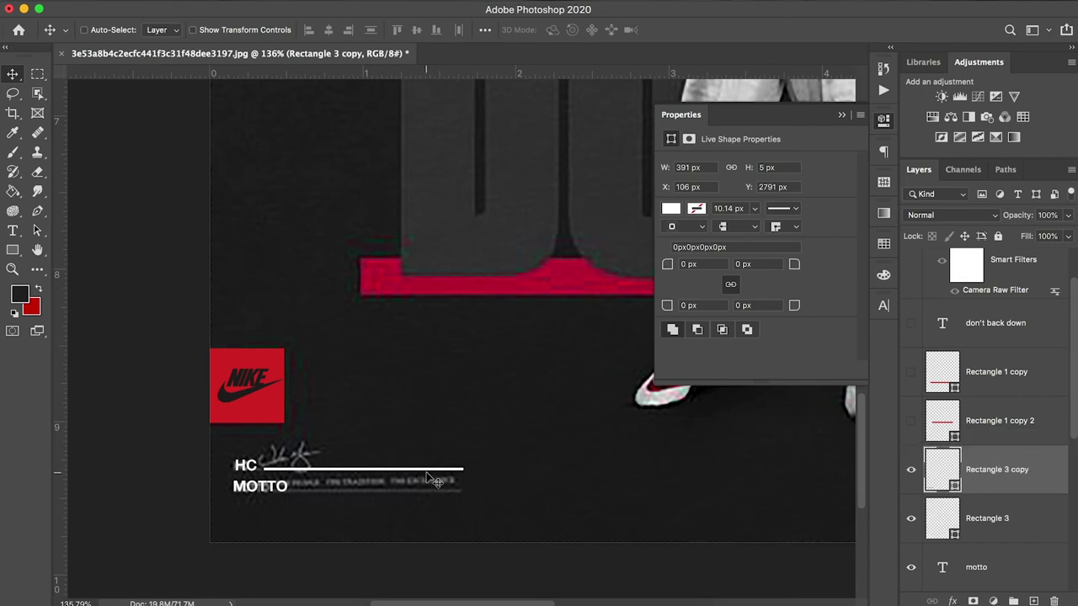
{"action": "left_click_drag", "start_coordinate": [428, 482], "coordinate": [489, 493]}
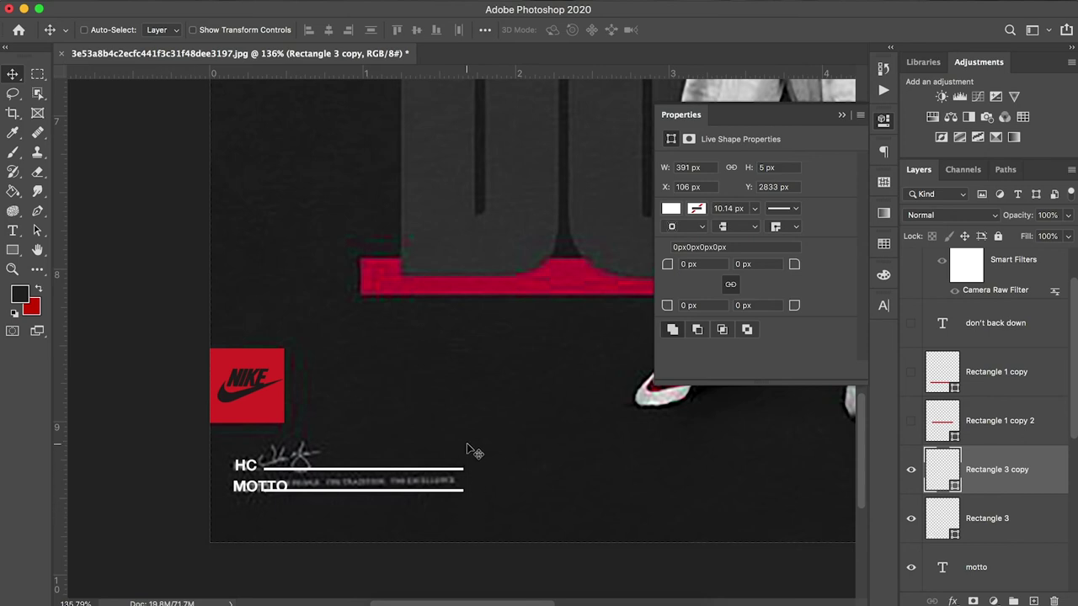
{"action": "key", "text": "super+t"}
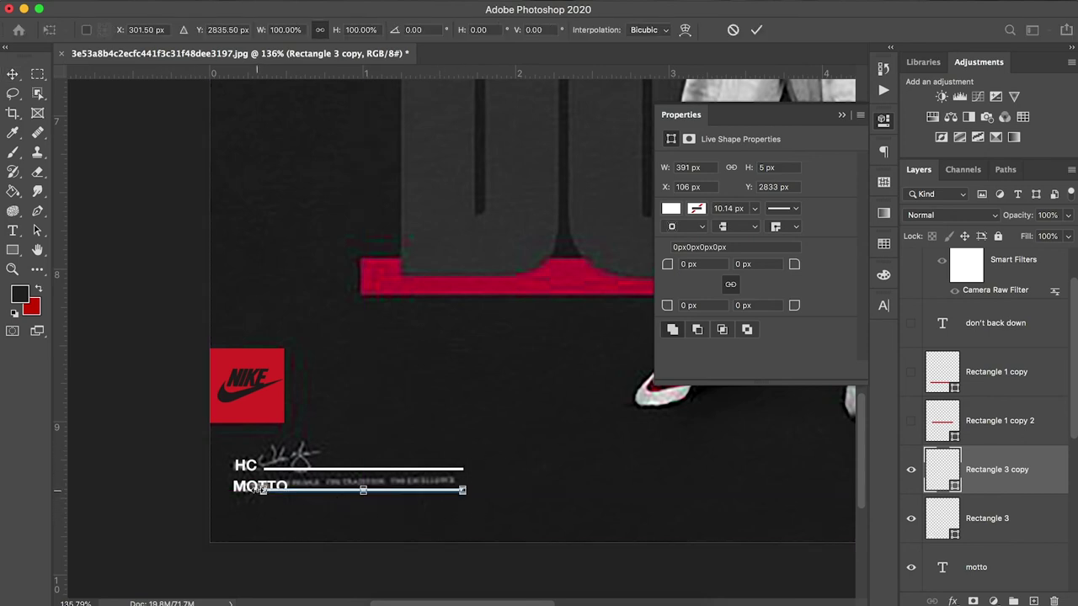
{"action": "left_click_drag", "start_coordinate": [261, 489], "coordinate": [289, 495]}
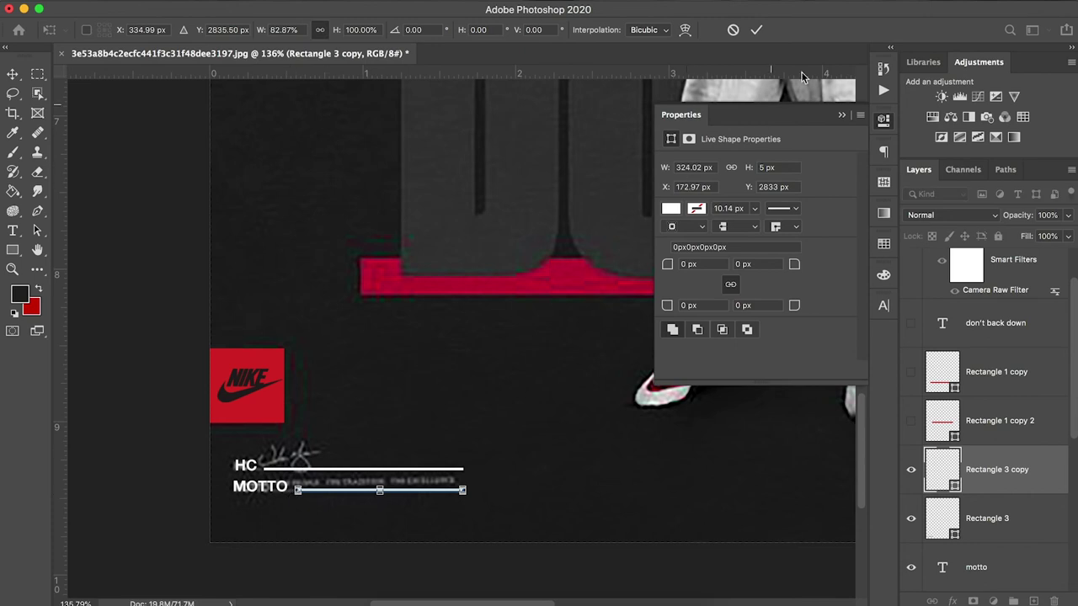
{"action": "left_click", "coordinate": [756, 29]}
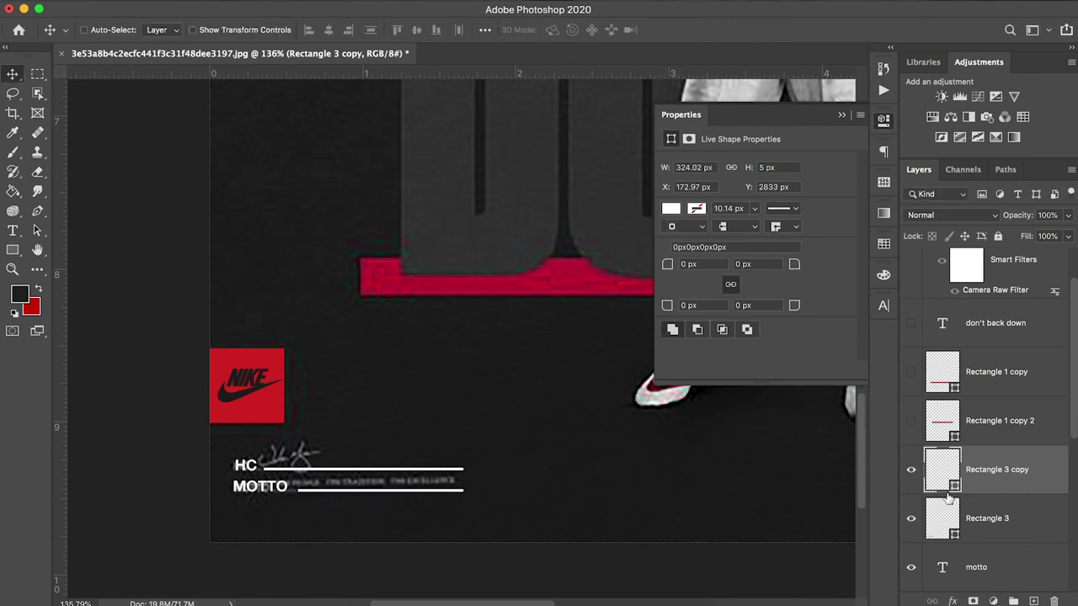
- Zoom out and show the dark background fill and the Rectangle 1 red bar
{"action": "scroll", "coordinate": [947, 497], "scroll_direction": "down", "scroll_amount": 2}
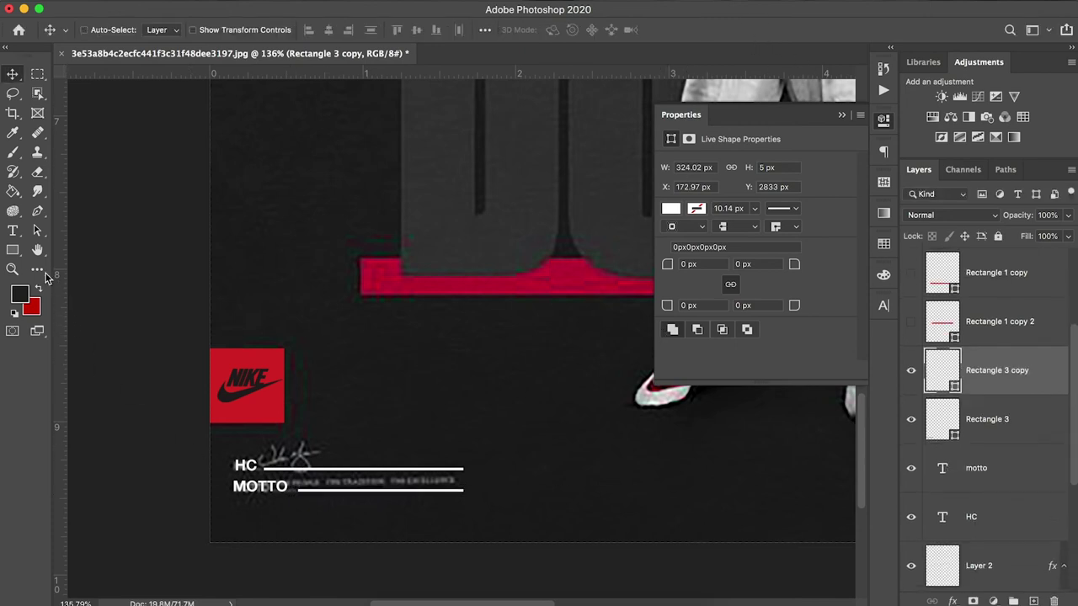
{"action": "left_click", "coordinate": [12, 269]}
{"action": "left_click", "coordinate": [343, 349], "text": "alt"}
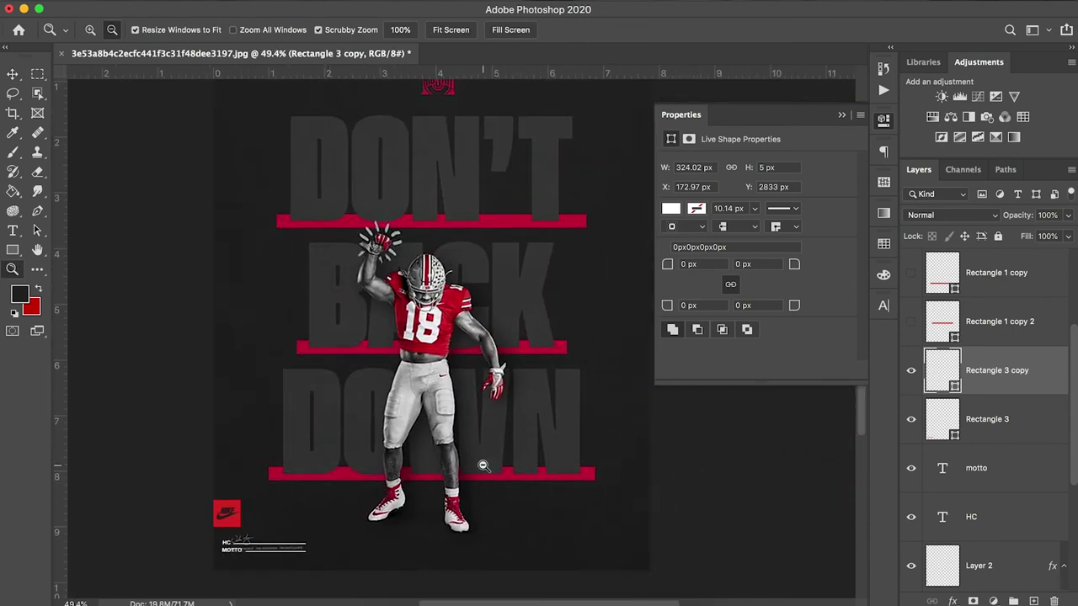
{"action": "left_click", "coordinate": [480, 465], "text": "alt"}
{"action": "scroll", "coordinate": [977, 561], "scroll_direction": "down", "scroll_amount": 4}
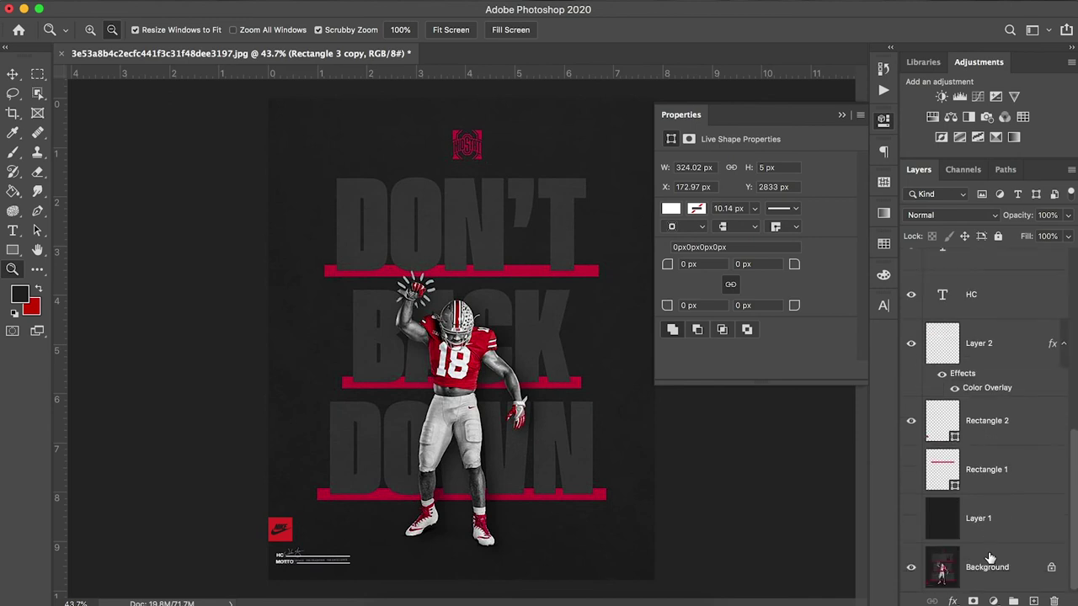
{"action": "left_click", "coordinate": [911, 519]}
{"action": "left_click", "coordinate": [910, 471]}
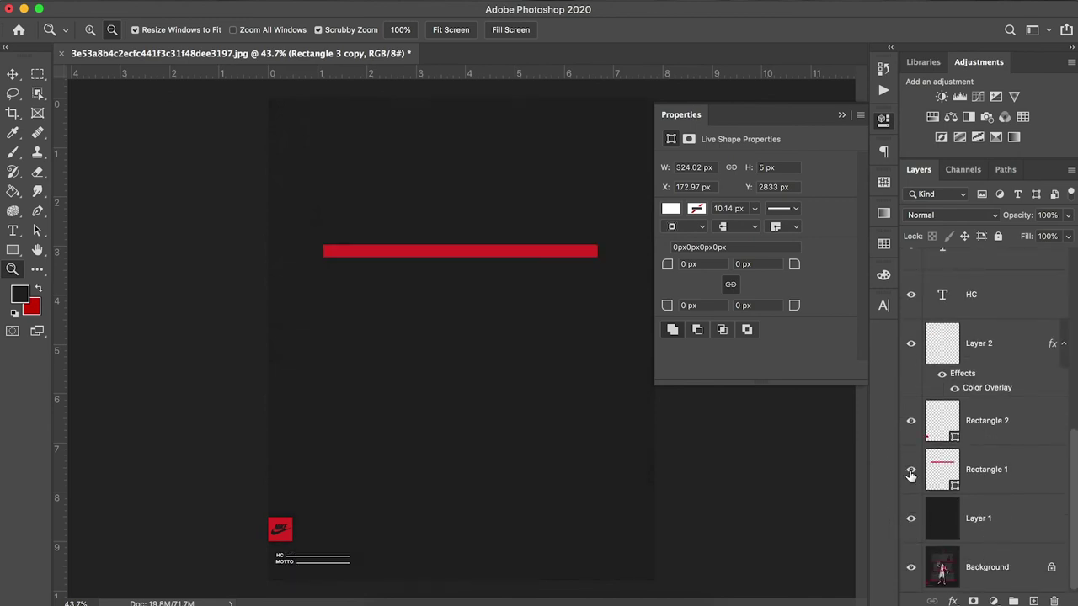
- Show the two Rectangle 1 copy bars, the DON'T BACK DOWN text and the baseball player
{"action": "scroll", "coordinate": [922, 447], "scroll_direction": "up", "scroll_amount": 3}
{"action": "scroll", "coordinate": [923, 447], "scroll_direction": "up", "scroll_amount": 3}
{"action": "left_click", "coordinate": [910, 419]}
{"action": "left_click", "coordinate": [911, 370]}
{"action": "left_click", "coordinate": [910, 323]}
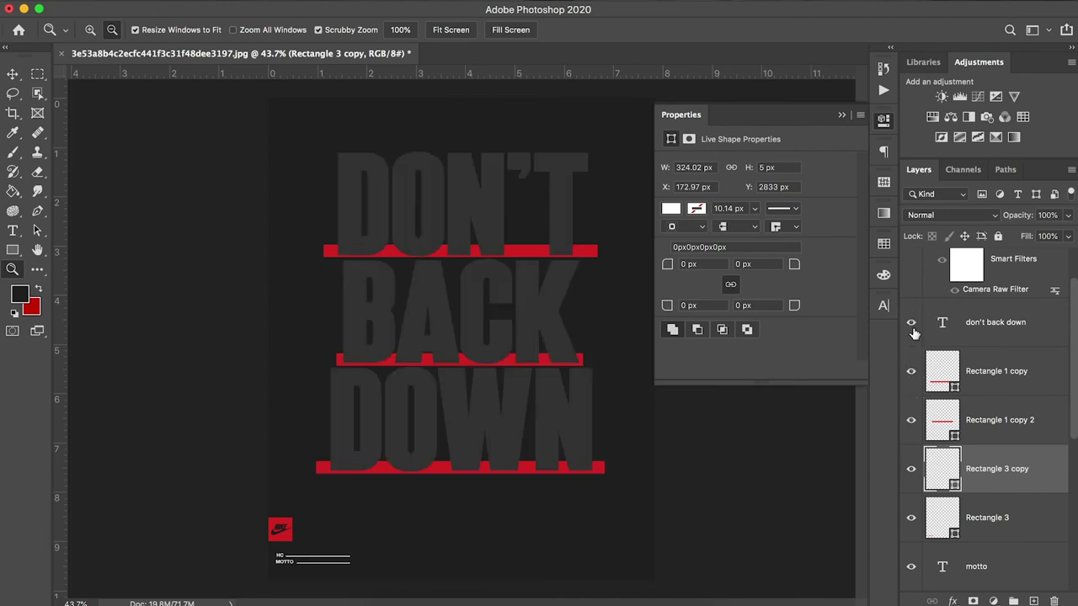
{"action": "scroll", "coordinate": [914, 334], "scroll_direction": "up", "scroll_amount": 2}
{"action": "left_click", "coordinate": [910, 274]}
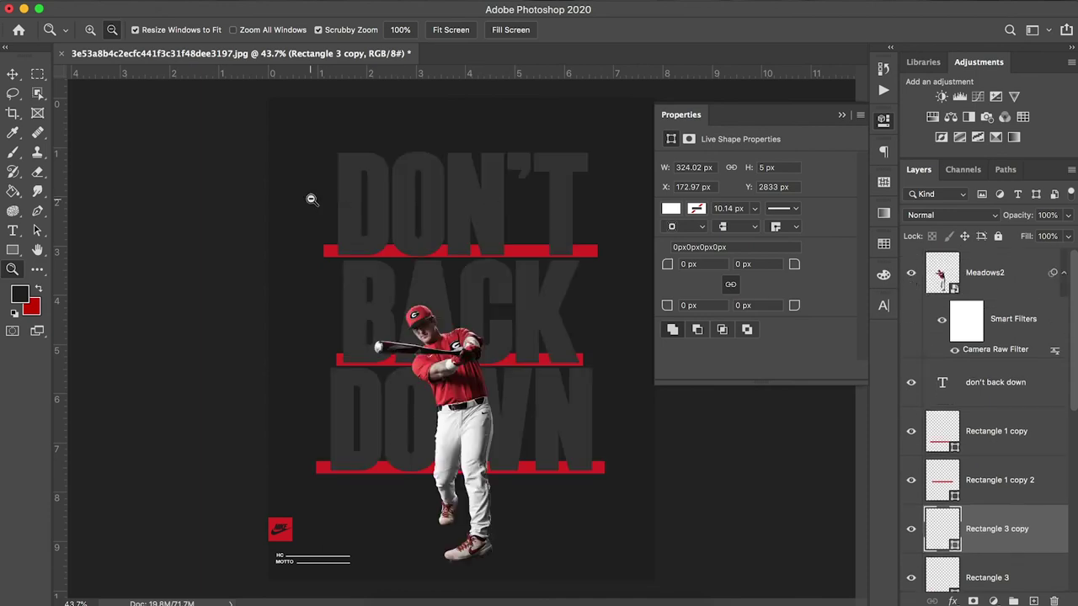
- Collapse the shape properties and zoom into the Nike square and HC/MOTTO lines
{"action": "left_click", "coordinate": [11, 72]}
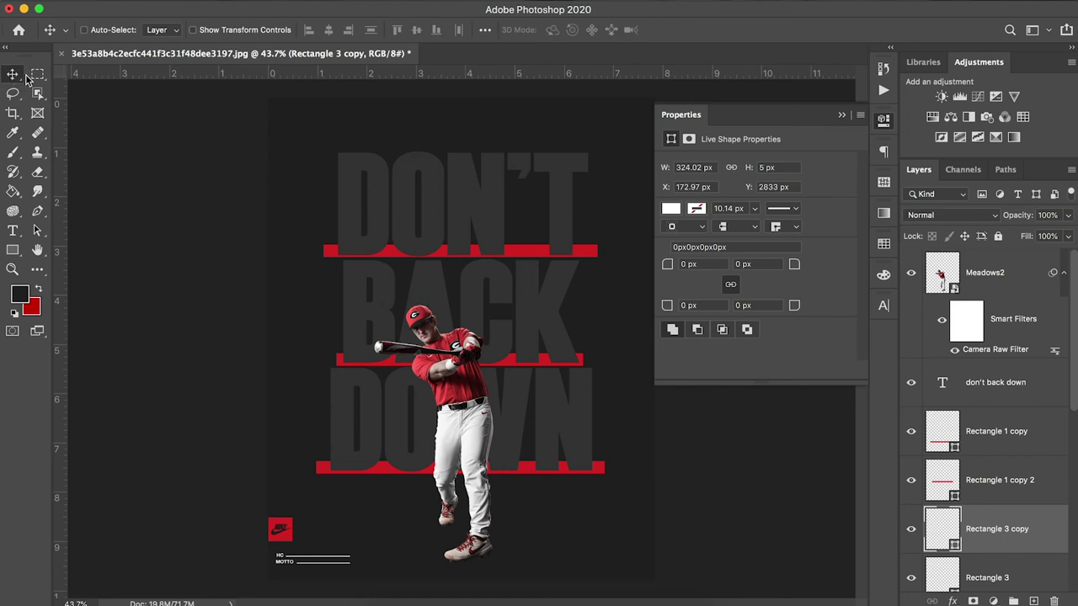
{"action": "left_click", "coordinate": [841, 114]}
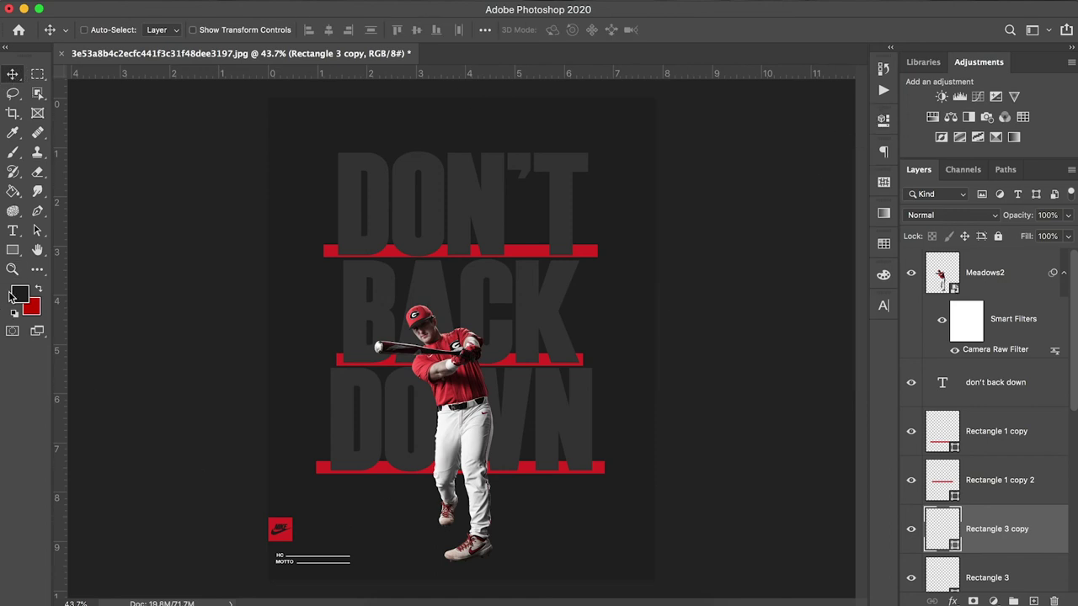
{"action": "left_click", "coordinate": [13, 269]}
{"action": "left_click_drag", "start_coordinate": [277, 558], "coordinate": [361, 563]}
- Type 'FIRSTNAME LAST' as a new text layer above the HC line
{"action": "key", "text": "t"}
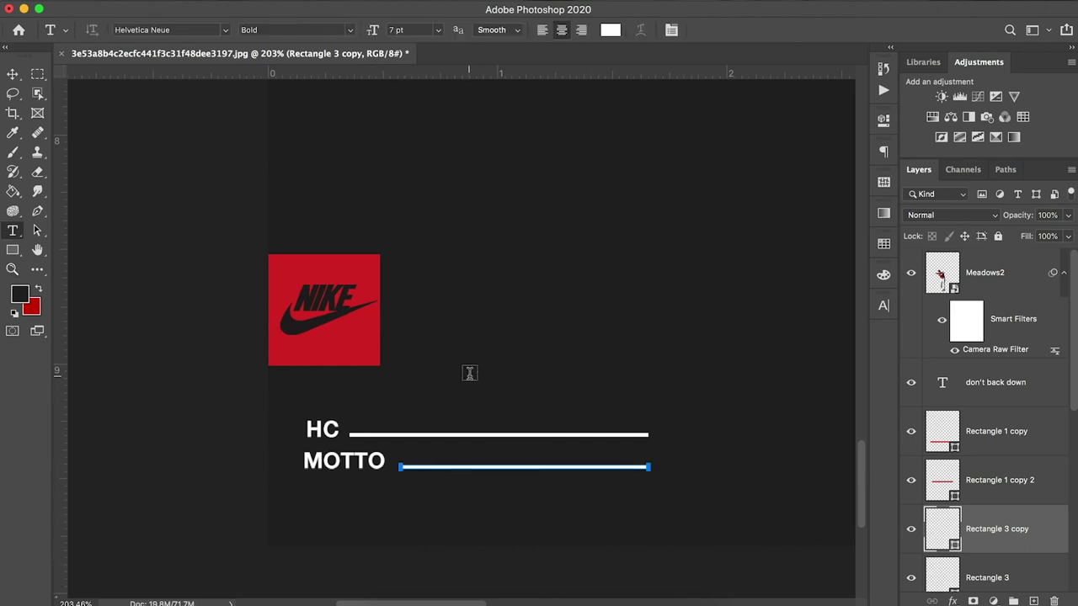
{"action": "left_click", "coordinate": [467, 370]}
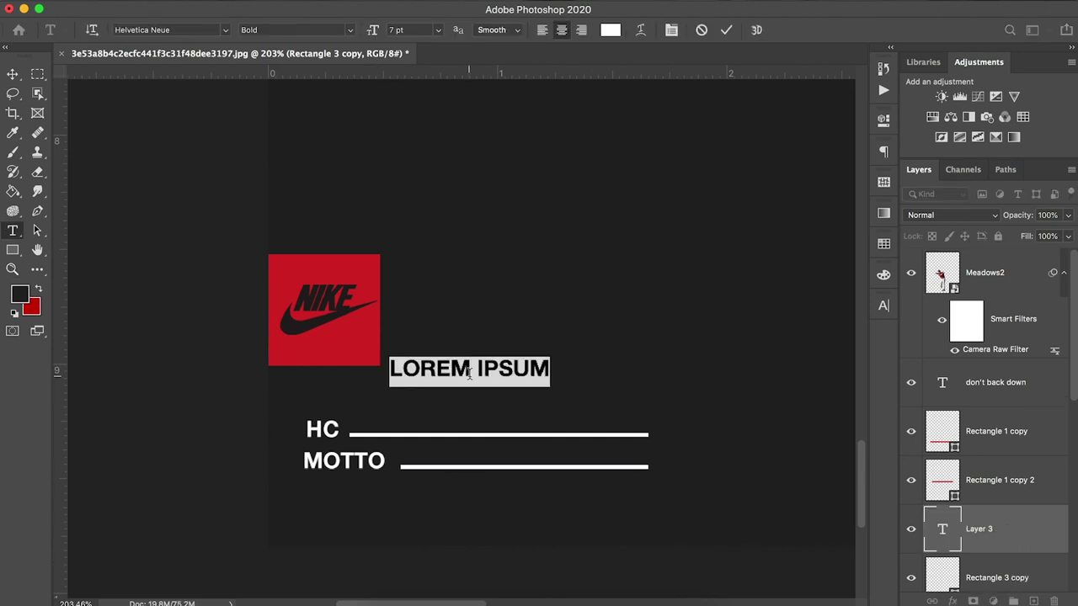
{"action": "type", "text": "FIRS"}
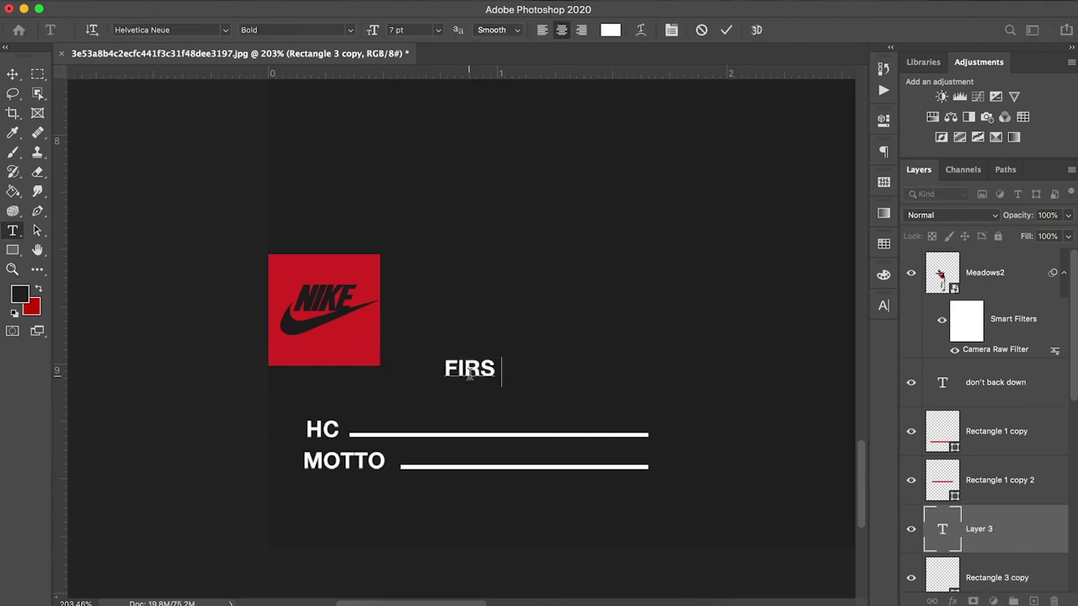
{"action": "type", "text": "TNAME LAST"}
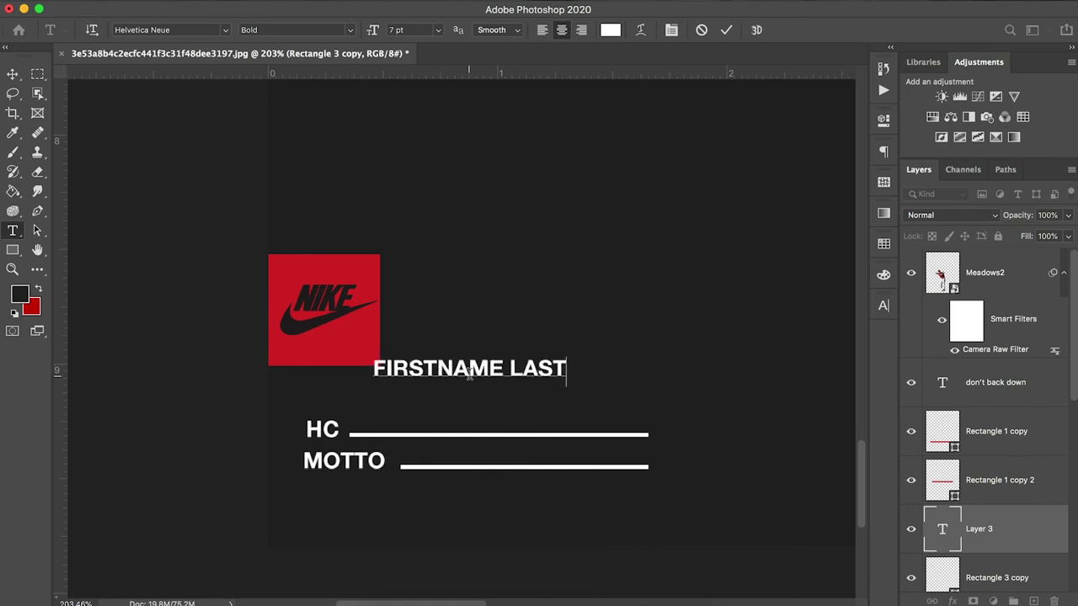
{"action": "left_click", "coordinate": [15, 77]}
- Set the name in Autograf at 10 pt and rest it on the HC line
{"action": "left_click", "coordinate": [884, 307]}
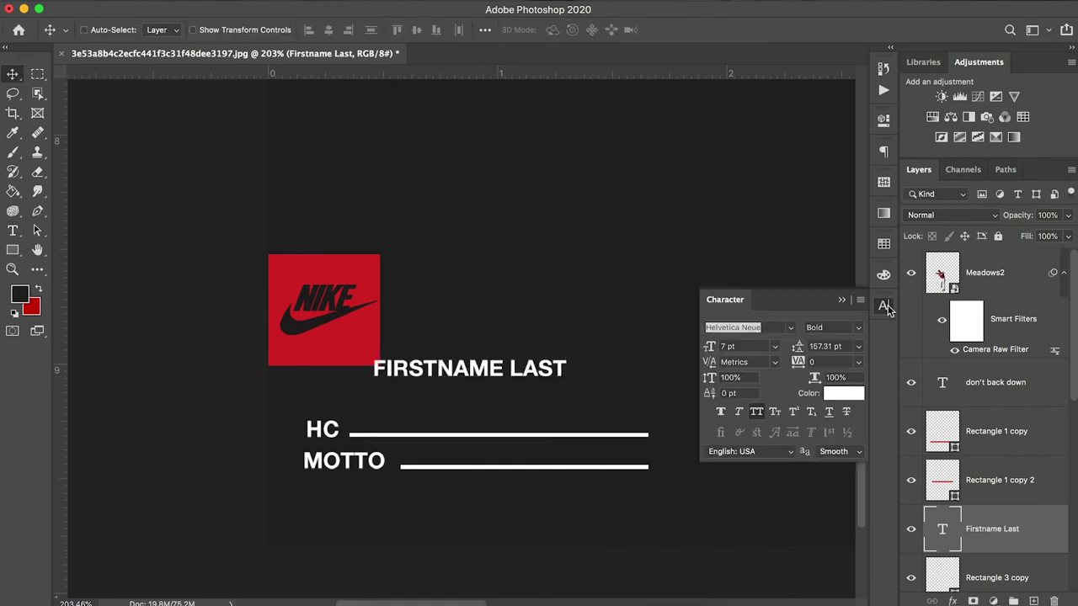
{"action": "type", "text": "auto"}
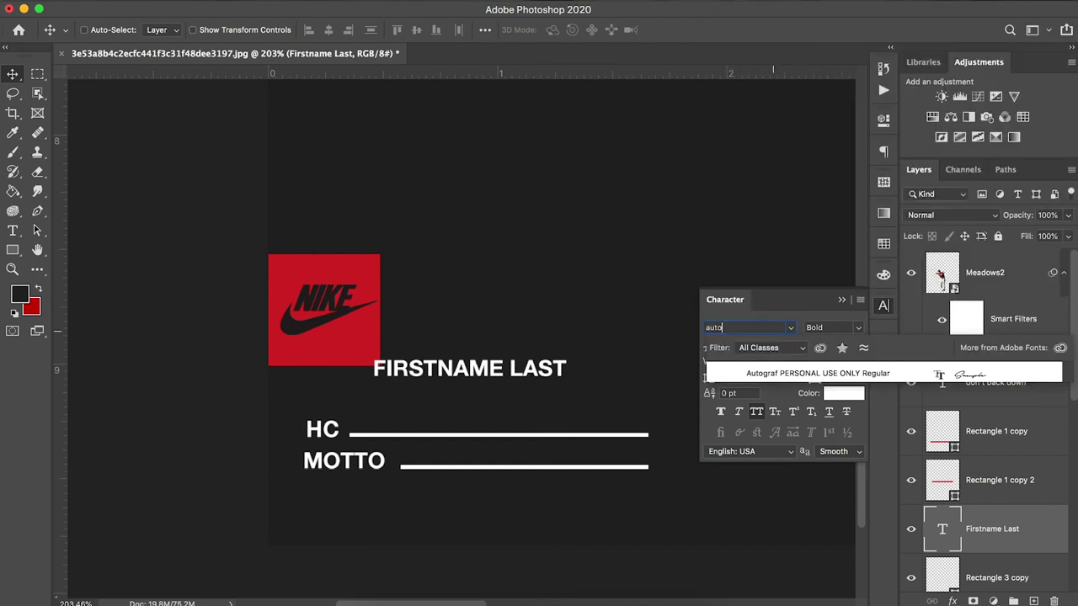
{"action": "left_click", "coordinate": [801, 373]}
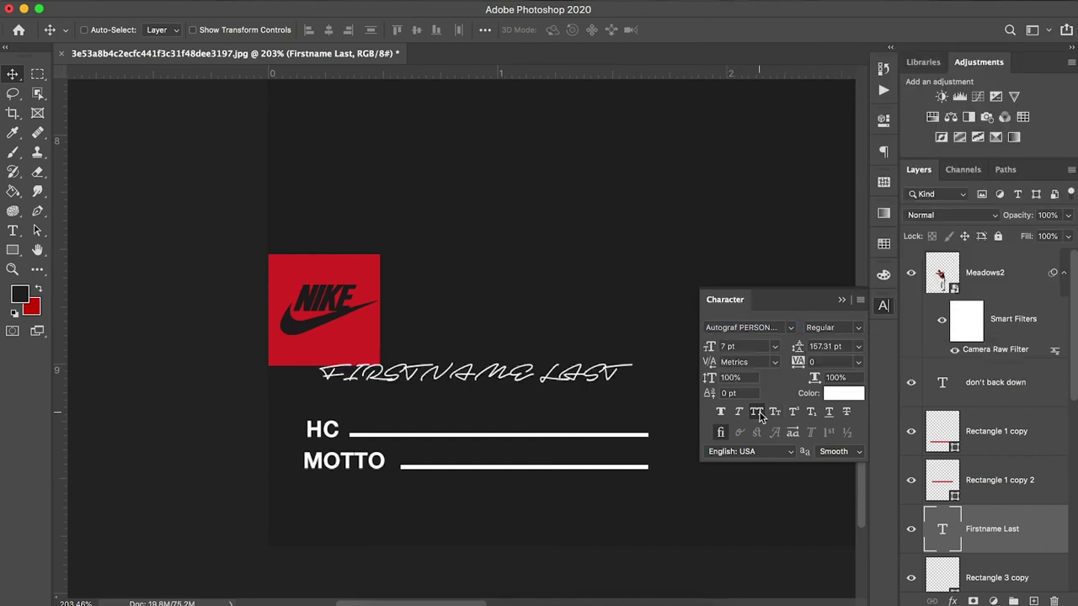
{"action": "left_click_drag", "start_coordinate": [570, 399], "coordinate": [570, 441]}
{"action": "mouse_move", "coordinate": [711, 357]}
{"action": "left_mouse_down"}
{"action": "mouse_move", "coordinate": [729, 353]}
{"action": "mouse_move", "coordinate": [710, 354]}
{"action": "left_mouse_up"}
{"action": "left_click_drag", "start_coordinate": [620, 421], "coordinate": [619, 415]}
- Type 'SPORTS DESIGN SCHOOL' as a new text layer near the Nike square
{"action": "key", "text": "t"}
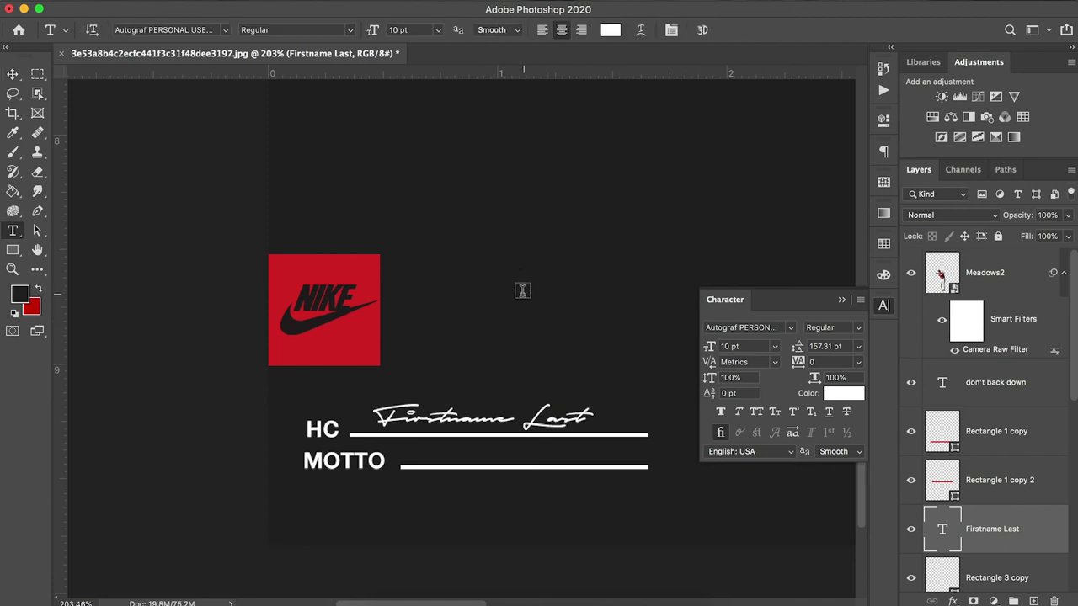
{"action": "left_click", "coordinate": [521, 291]}
{"action": "type", "text": "SPO"}
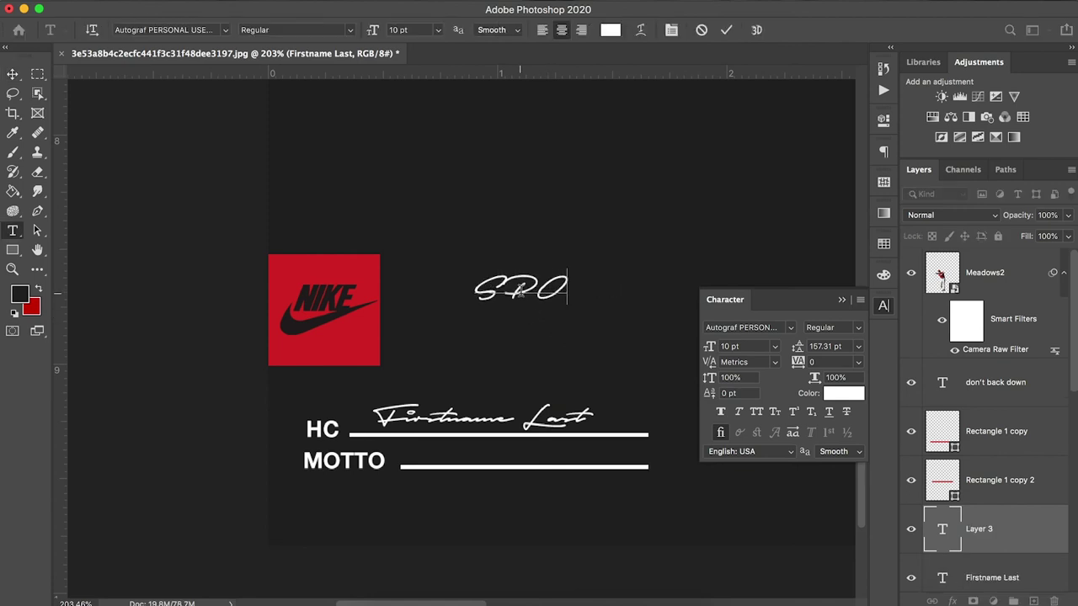
{"action": "type", "text": "RTS DESIGN"}
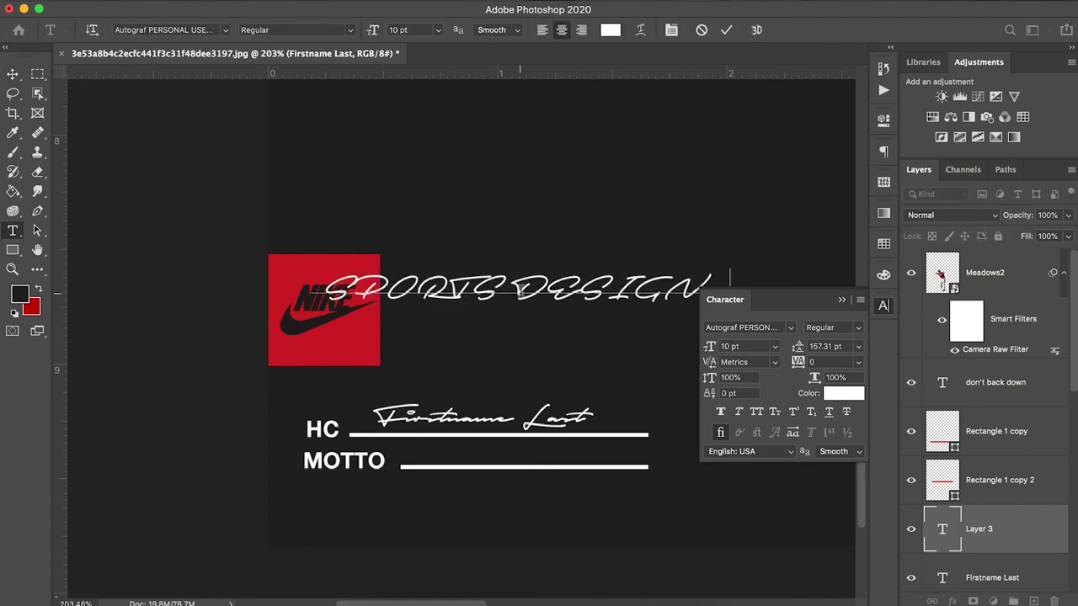
{"action": "type", "text": " SCHOOL"}
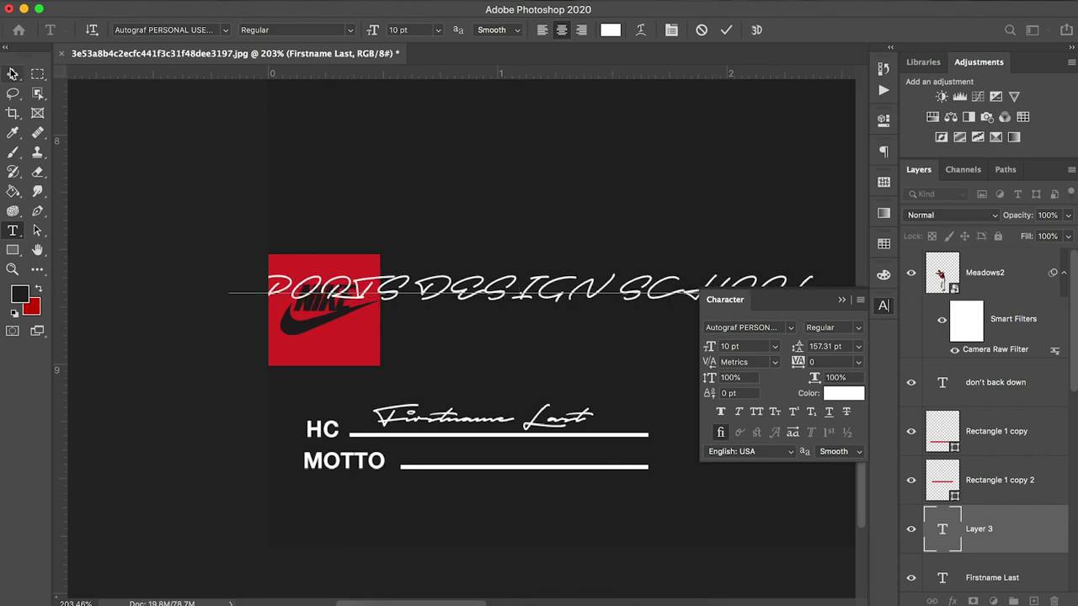
{"action": "left_click", "coordinate": [13, 74]}
- Set the motto to Helvetica Neue 5 pt and place it along the MOTTO line
{"action": "left_click", "coordinate": [792, 330]}
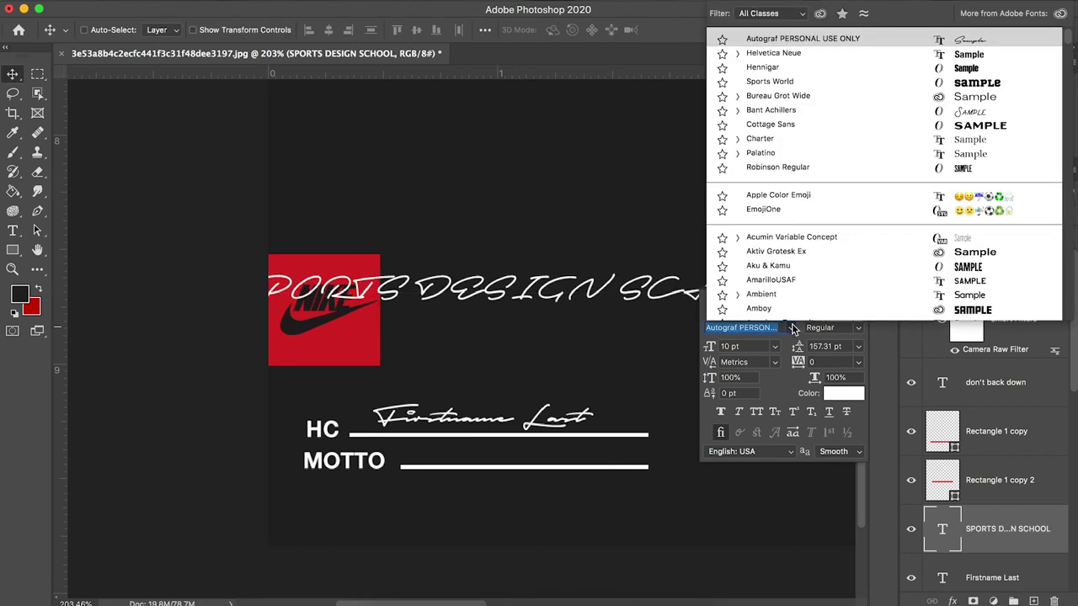
{"action": "left_click", "coordinate": [760, 52]}
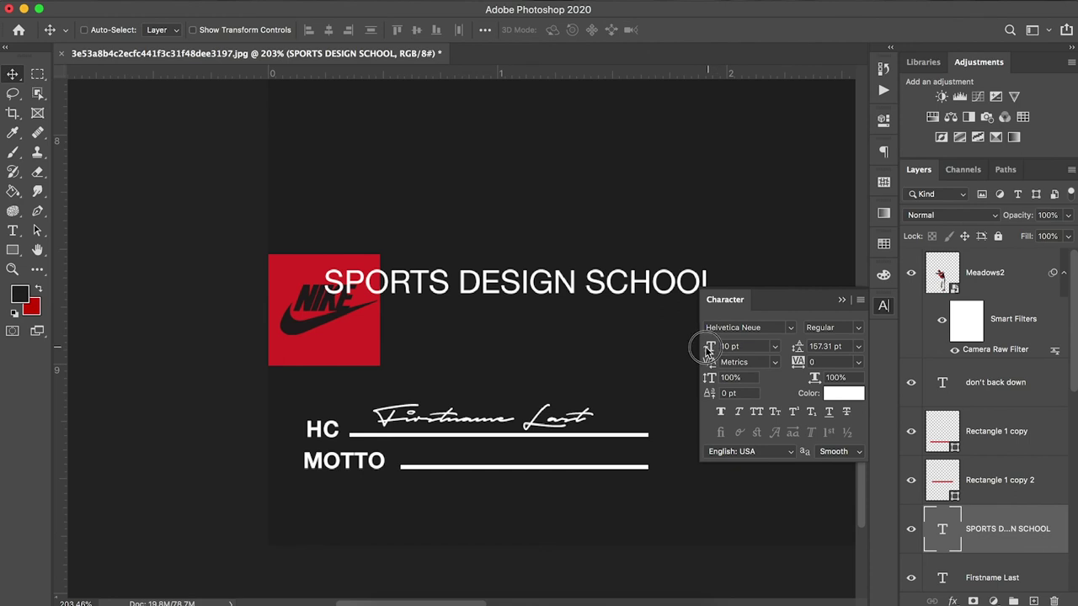
{"action": "left_click_drag", "start_coordinate": [708, 347], "coordinate": [701, 348]}
{"action": "left_click_drag", "start_coordinate": [596, 315], "coordinate": [515, 476]}
{"action": "left_click_drag", "start_coordinate": [710, 347], "coordinate": [714, 347]}
{"action": "left_click_drag", "start_coordinate": [532, 461], "coordinate": [579, 461]}
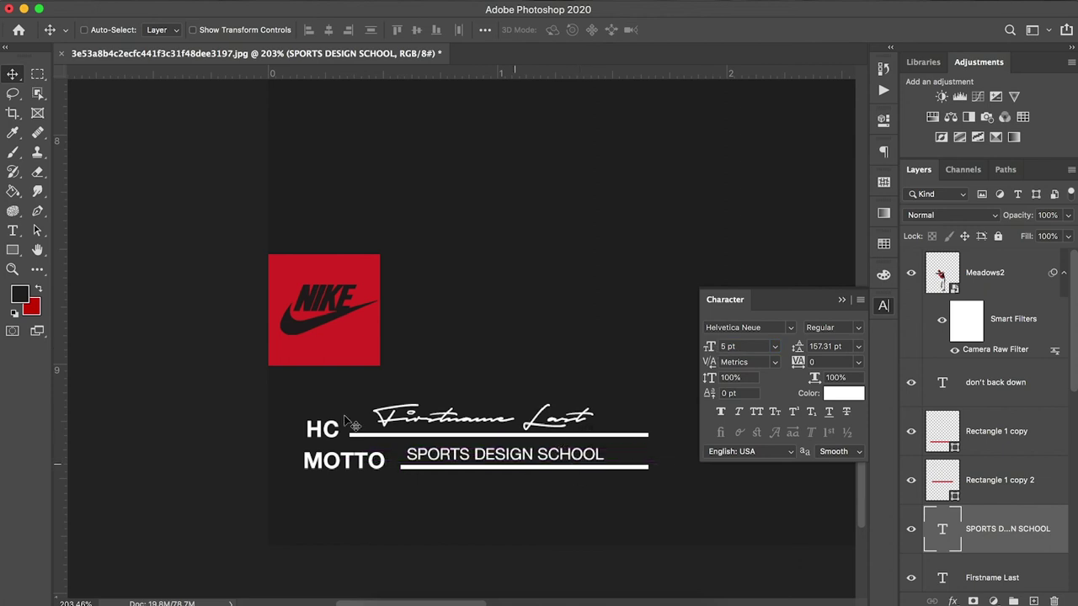
- Select every layer from Layer 1 to Meadows2 and group them into Group 1 with Cmd+G
{"action": "left_click", "coordinate": [12, 270]}
{"action": "left_click_drag", "start_coordinate": [497, 272], "coordinate": [492, 249]}
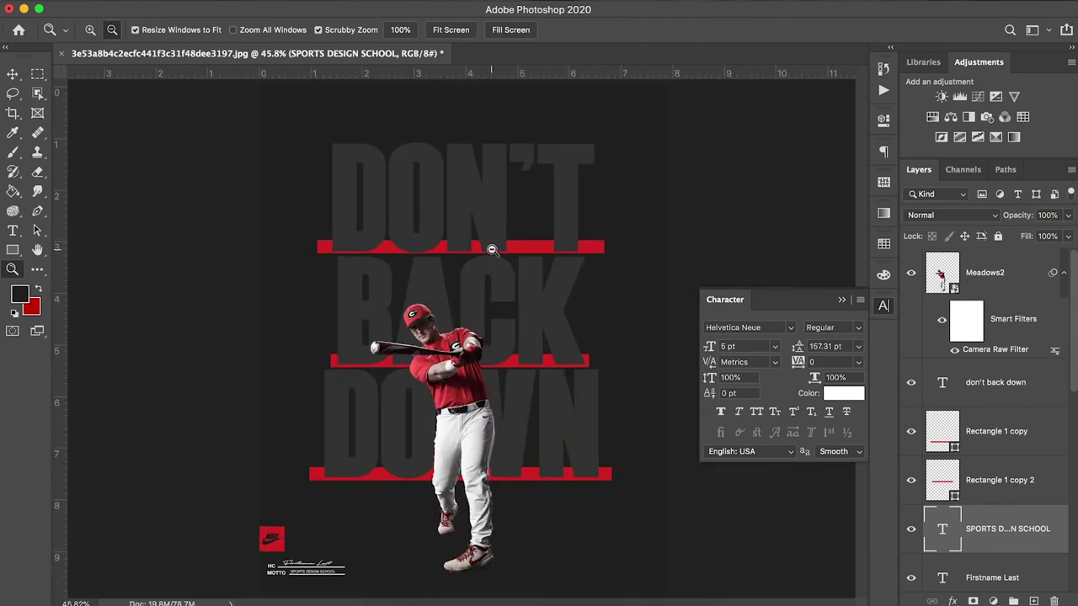
{"action": "left_click", "coordinate": [15, 73]}
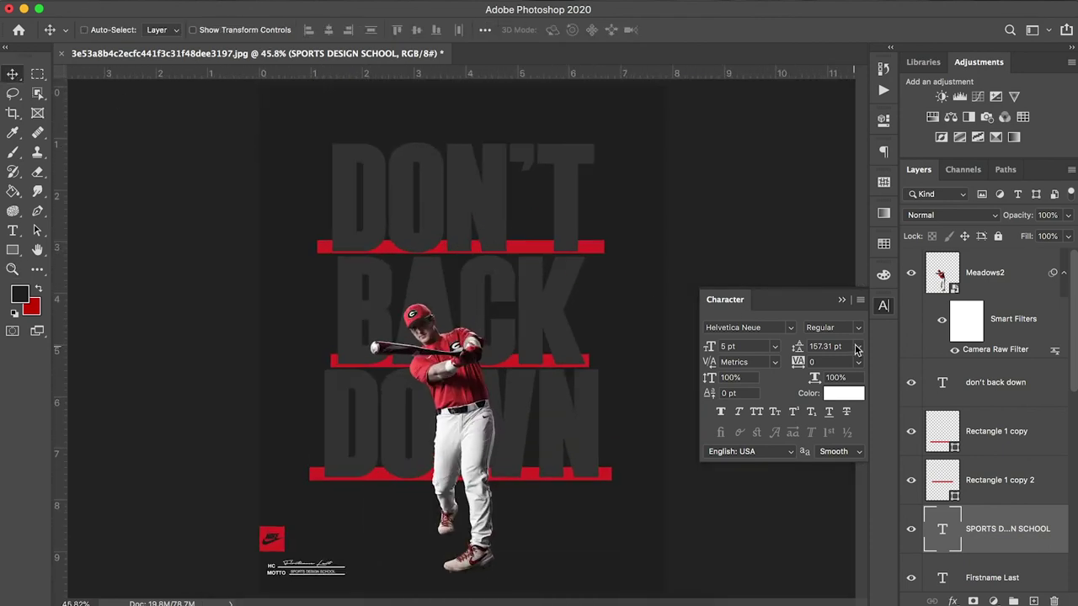
{"action": "left_click", "coordinate": [841, 300]}
{"action": "scroll", "coordinate": [1034, 517], "scroll_direction": "down", "scroll_amount": 5}
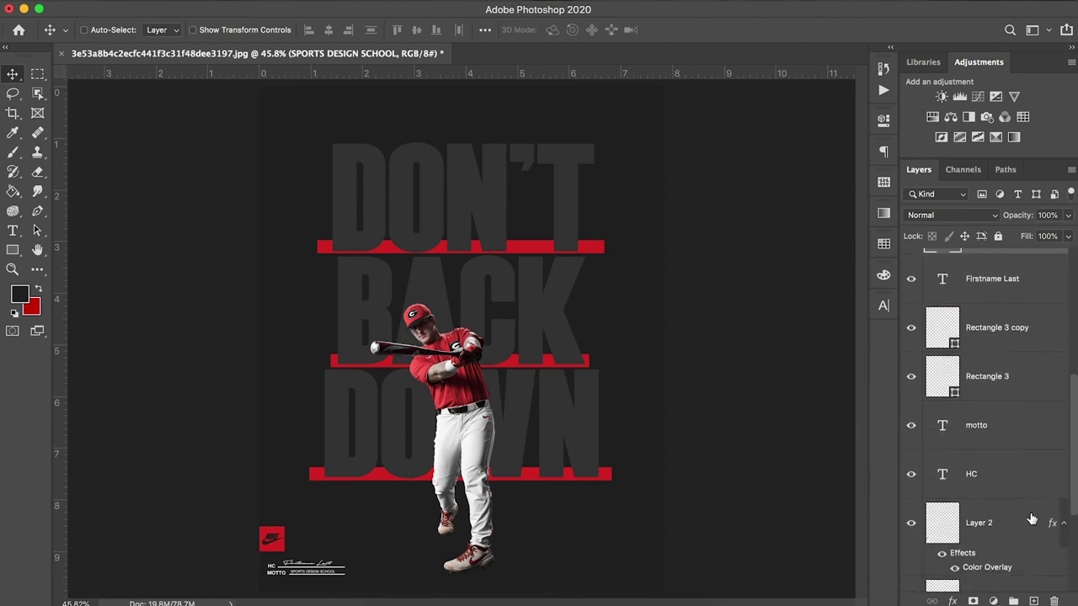
{"action": "scroll", "coordinate": [1032, 518], "scroll_direction": "down", "scroll_amount": 5}
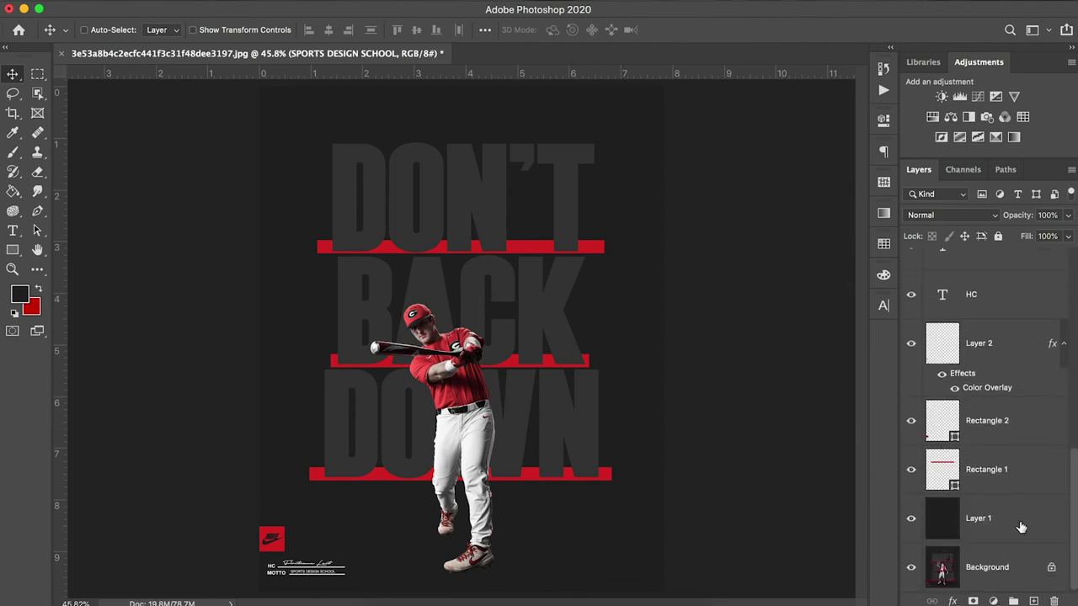
{"action": "left_click", "coordinate": [1021, 527]}
{"action": "scroll", "coordinate": [1020, 506], "scroll_direction": "up", "scroll_amount": 10}
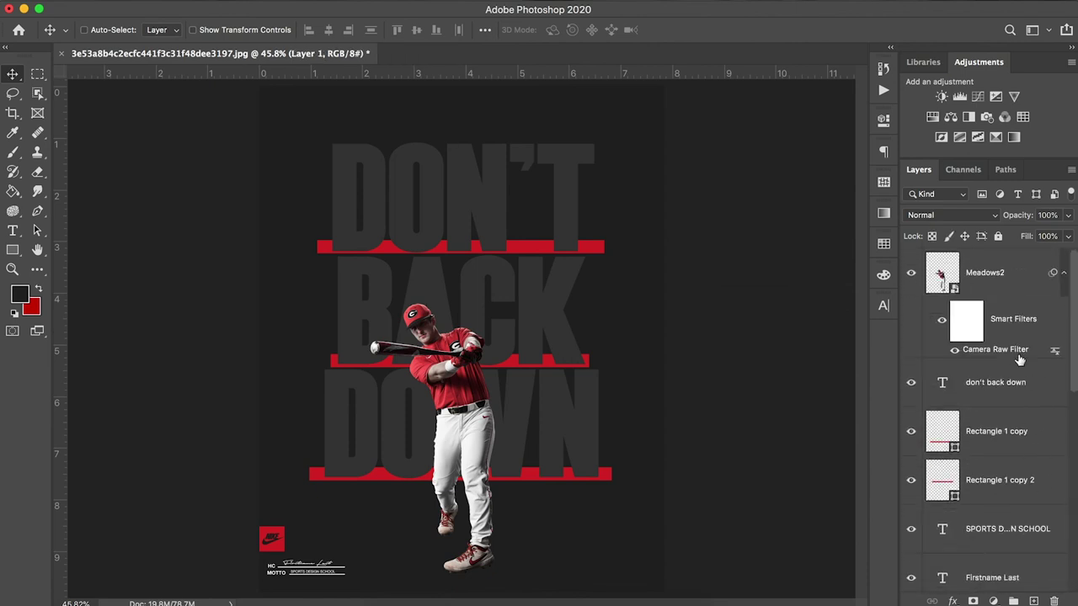
{"action": "left_click", "coordinate": [1017, 287], "text": "shift"}
{"action": "key", "text": "super+g"}
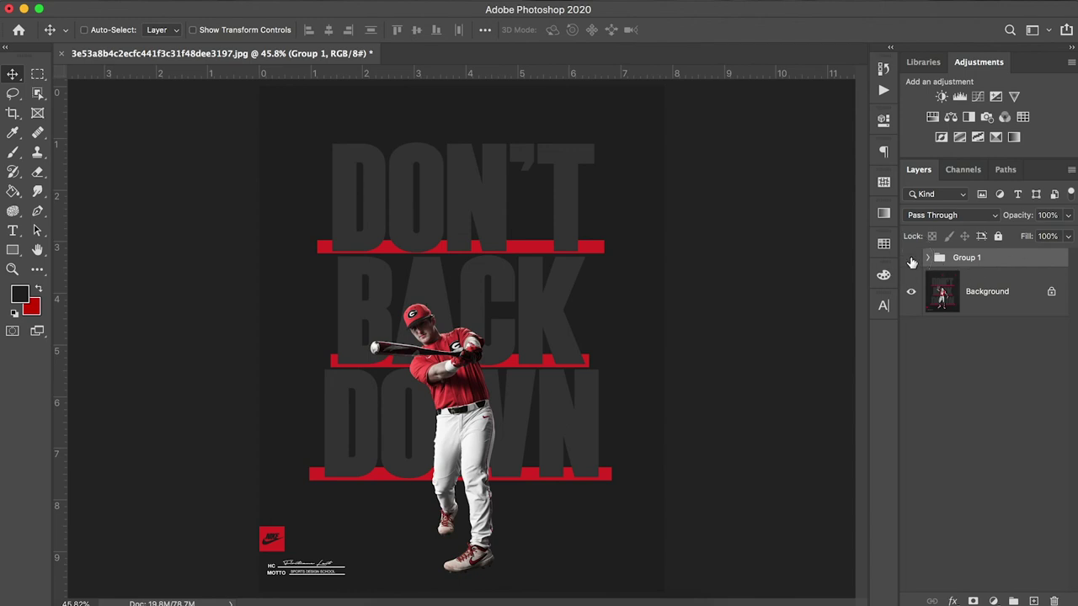
{"action": "left_click", "coordinate": [911, 262]}
{"action": "left_click", "coordinate": [911, 261]}
{"action": "left_click", "coordinate": [911, 262]}
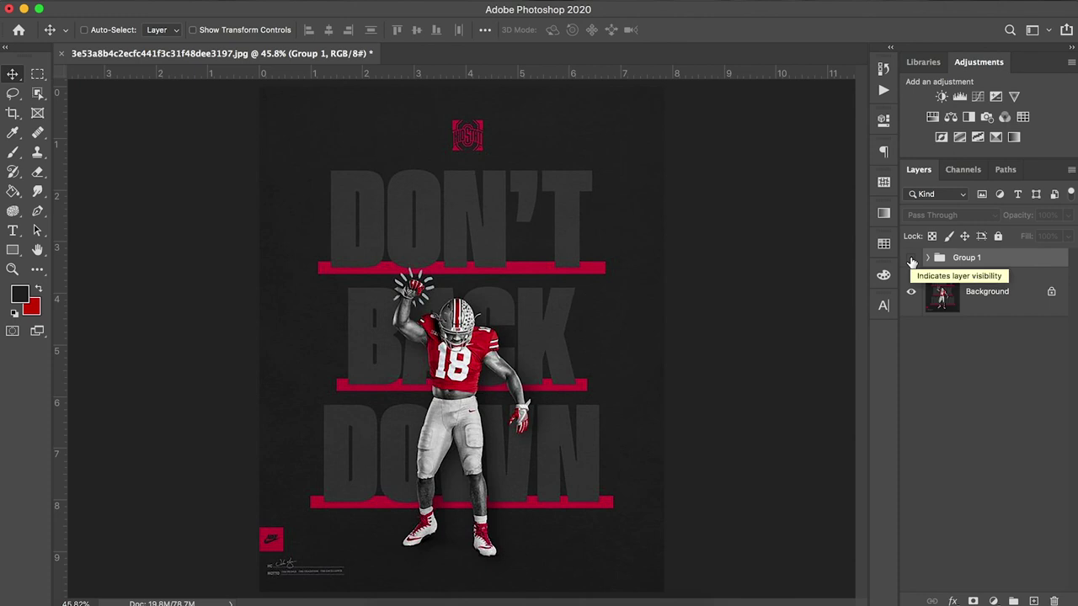
{"action": "left_click", "coordinate": [911, 261]}
{"action": "left_click", "coordinate": [911, 262]}
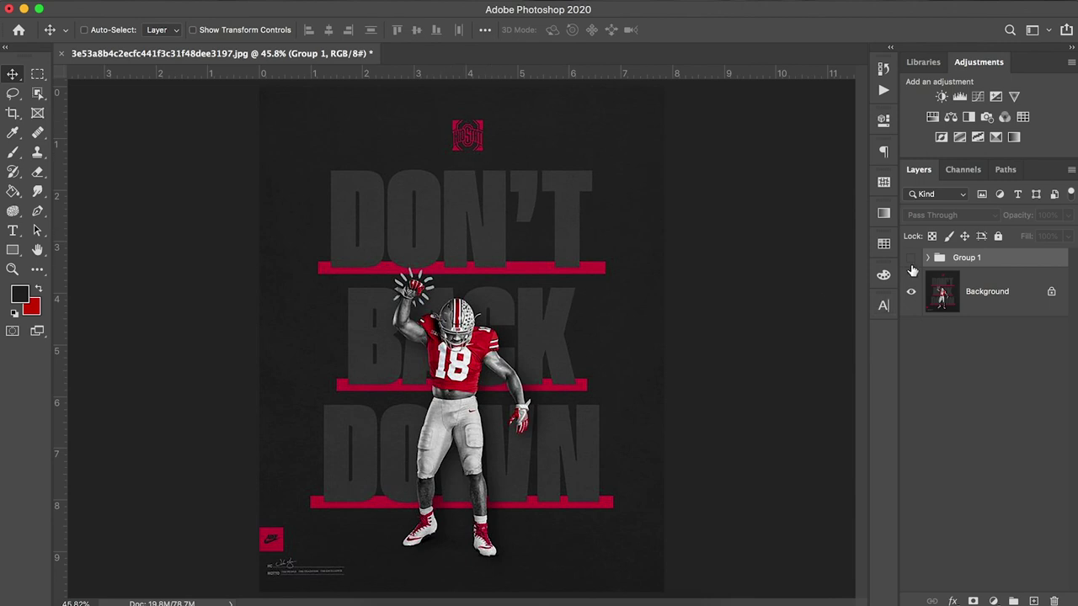
{"action": "left_click", "coordinate": [911, 261]}
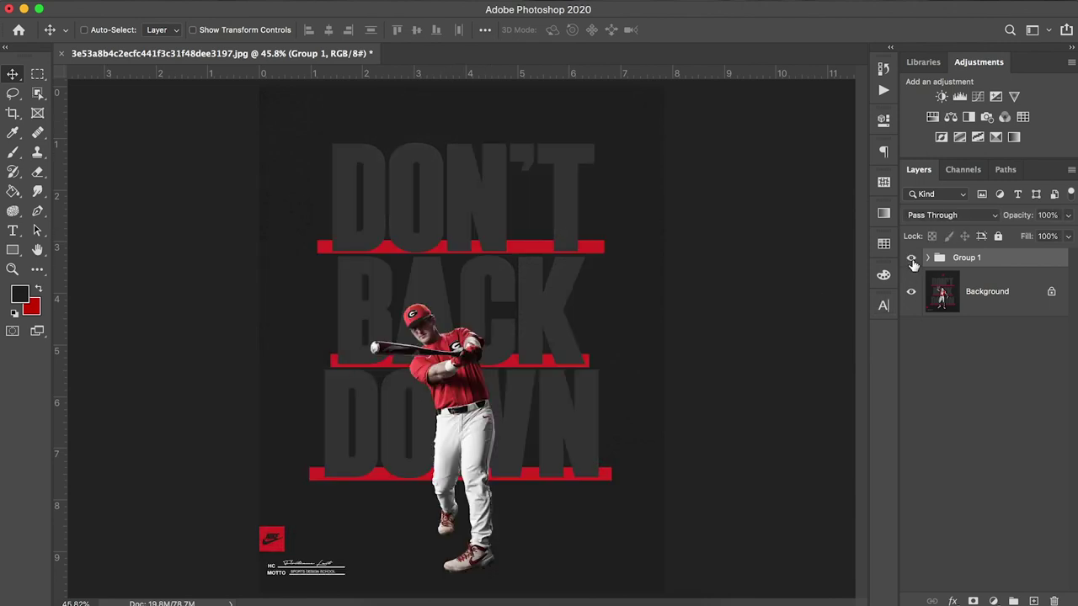
{"action": "left_click", "coordinate": [912, 264]}
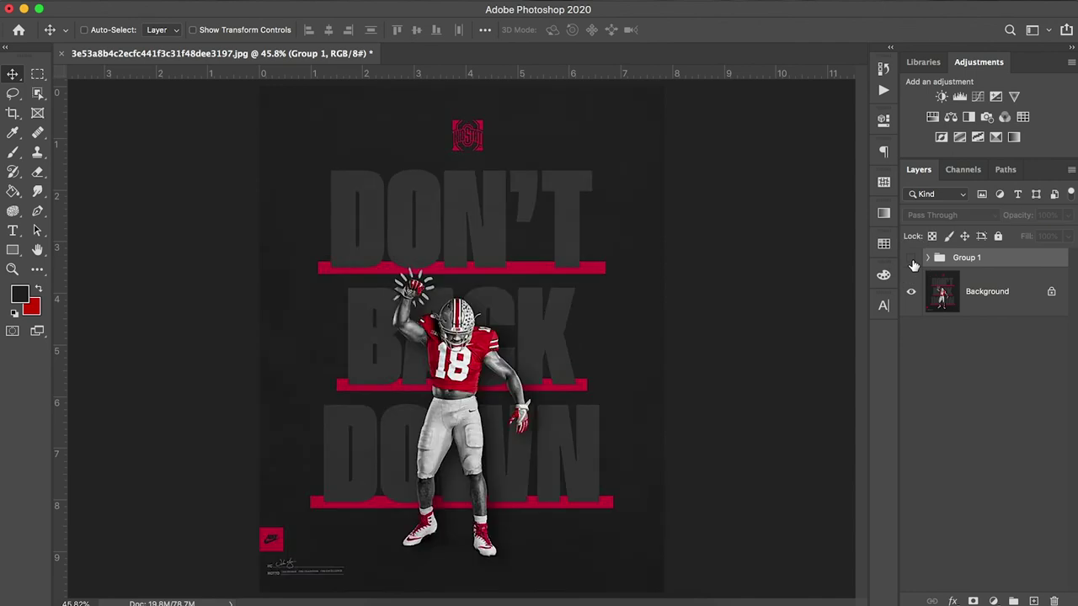
{"action": "left_click", "coordinate": [912, 262]}
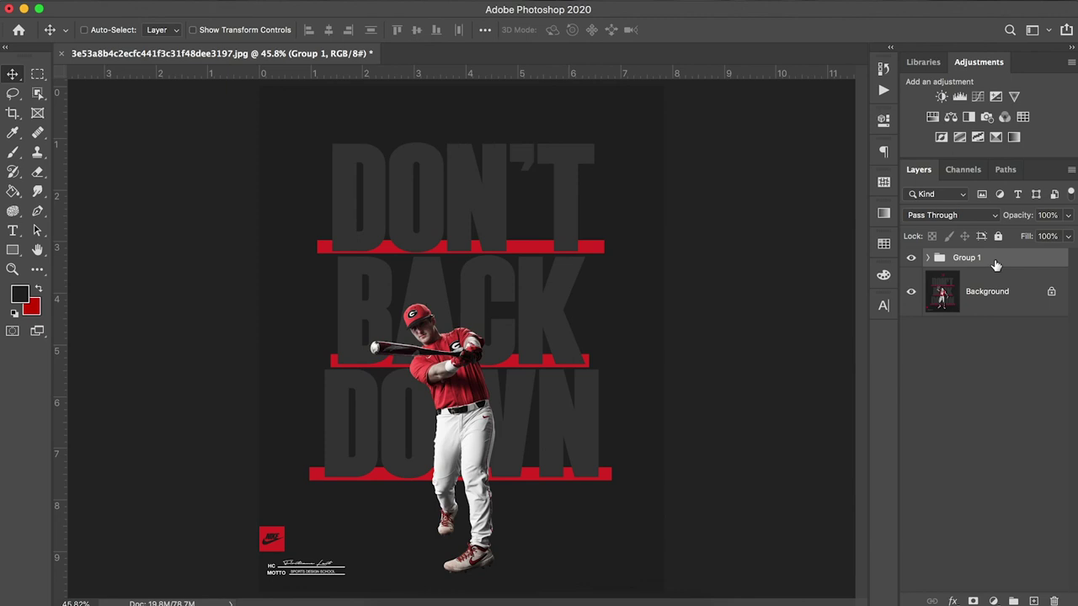
- Duplicate Group 1 and merge the Group 1 copy into a single layer
{"action": "left_click", "coordinate": [996, 262]}
{"action": "left_click_drag", "start_coordinate": [996, 261], "coordinate": [996, 257]}
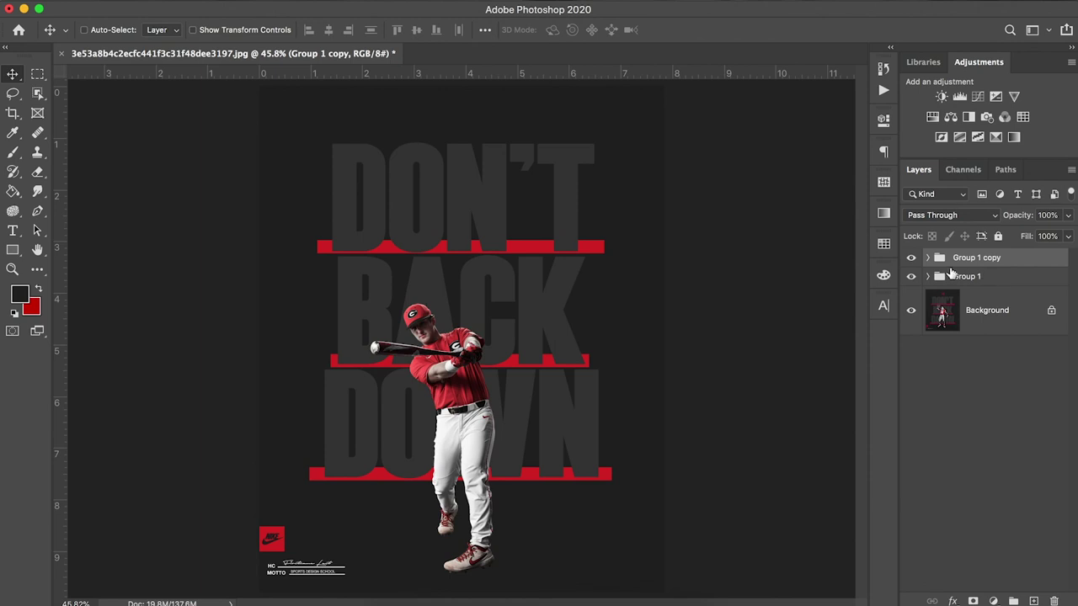
{"action": "right_click", "coordinate": [1011, 256]}
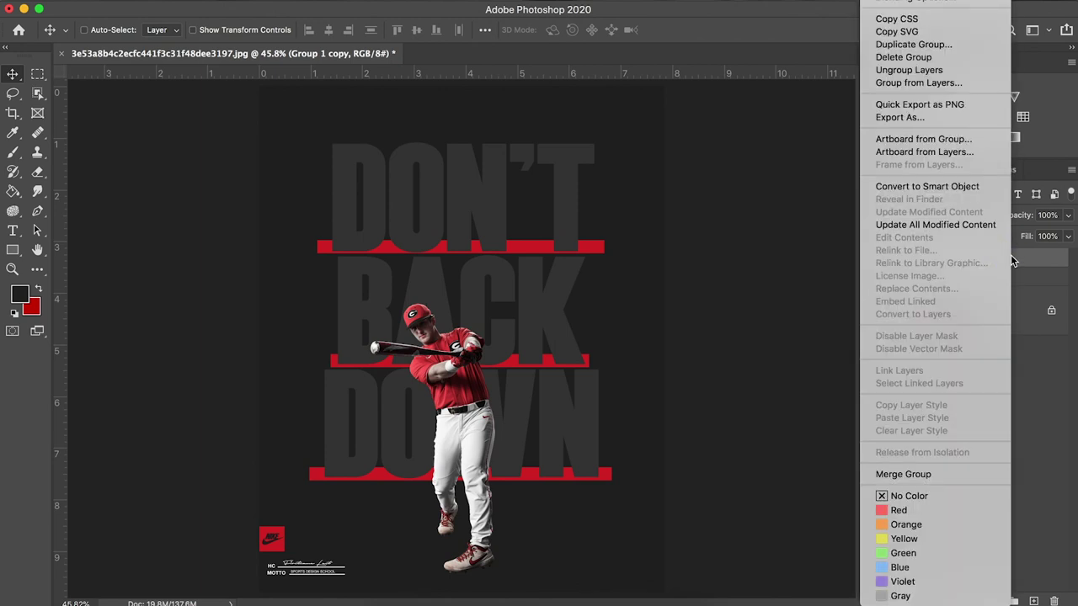
{"action": "left_click", "coordinate": [939, 476]}
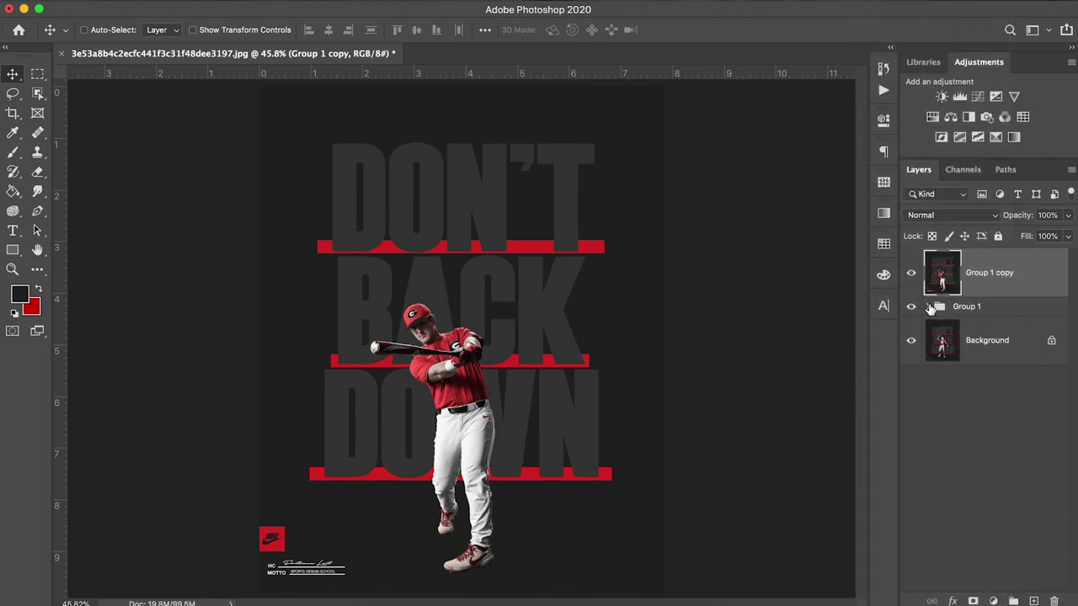
- Hide the original Group 1 and toggle the merged copy to compare with the reference poster
{"action": "left_click", "coordinate": [911, 273]}
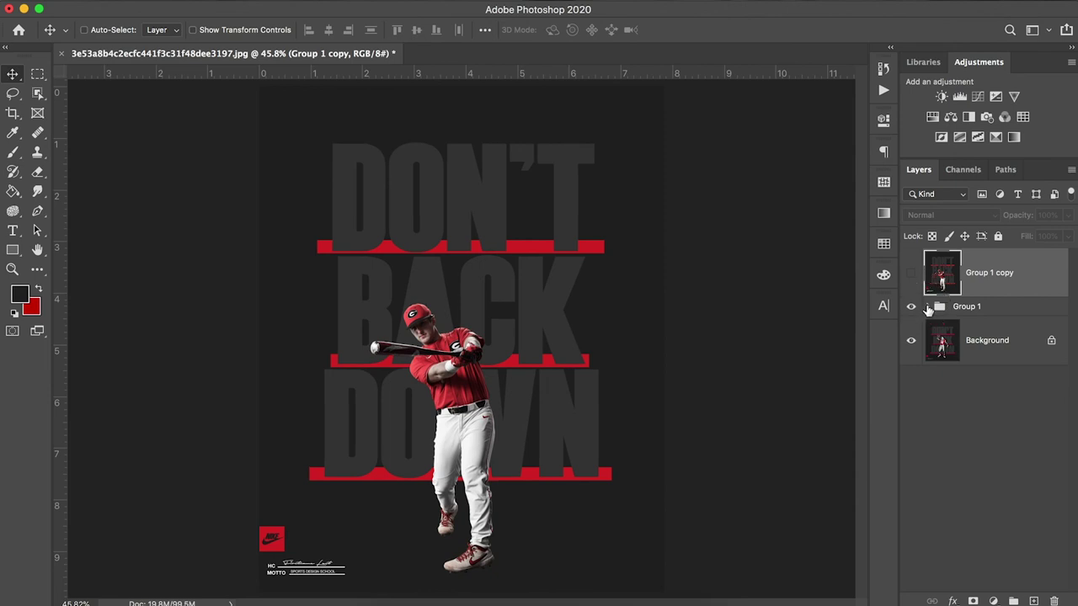
{"action": "left_click", "coordinate": [928, 308]}
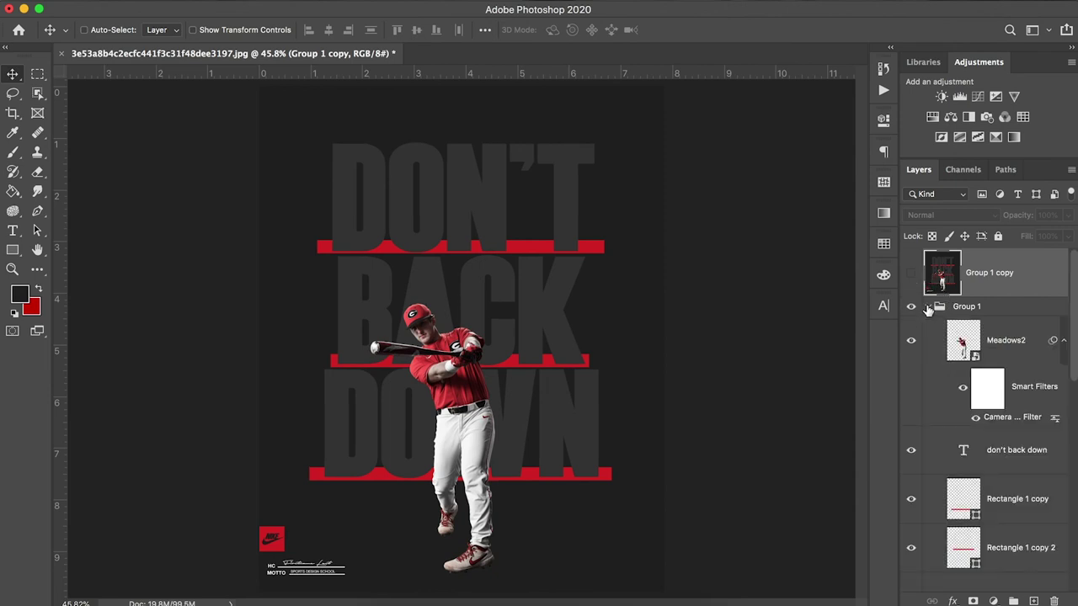
{"action": "left_click", "coordinate": [928, 307]}
{"action": "left_click", "coordinate": [911, 307]}
{"action": "left_click", "coordinate": [911, 274]}
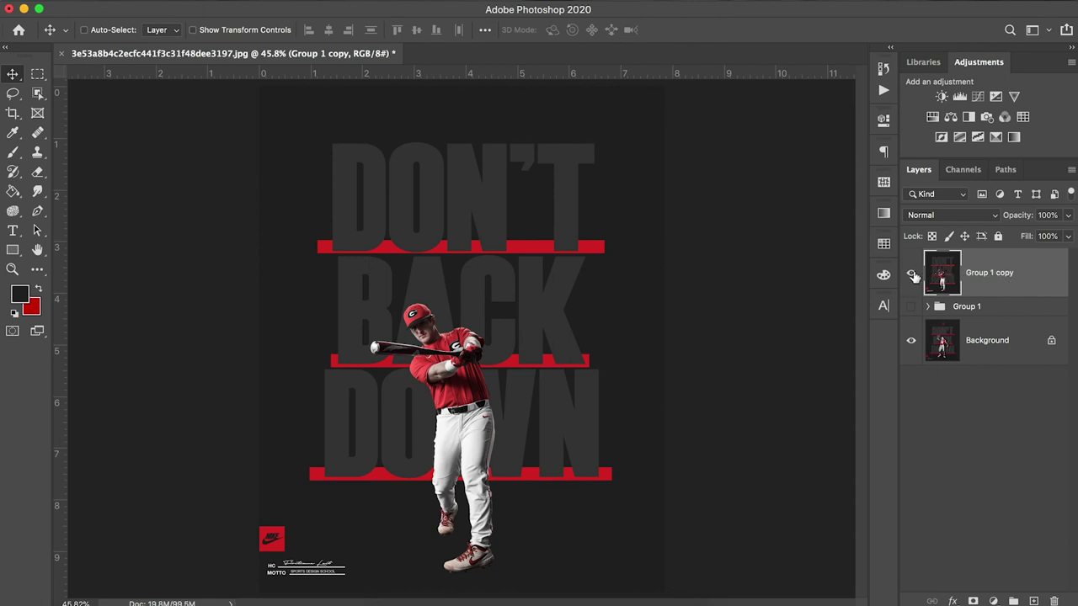
{"action": "left_click", "coordinate": [911, 274]}
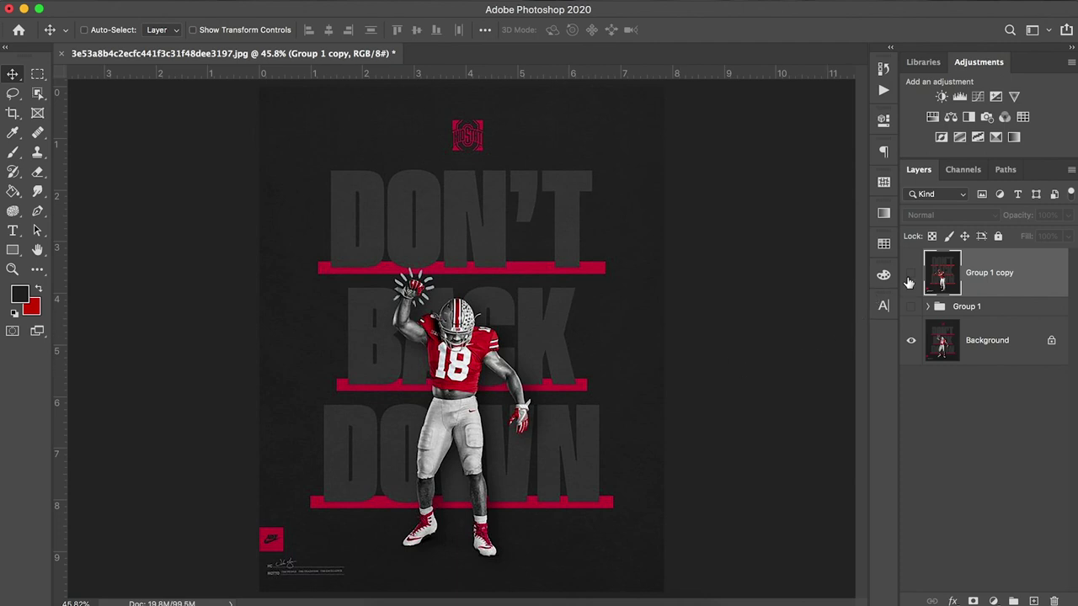
- Apply Camera Raw's Light grain and Light vignetting presets to the merged Group 1 copy
{"action": "left_click", "coordinate": [910, 274]}
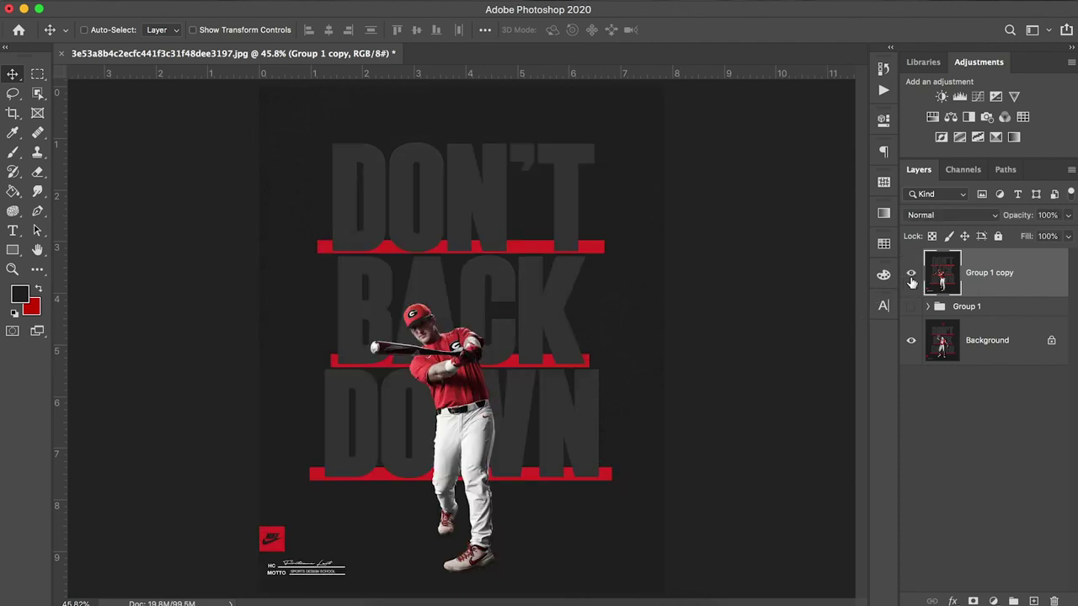
{"action": "left_click", "coordinate": [354, 2]}
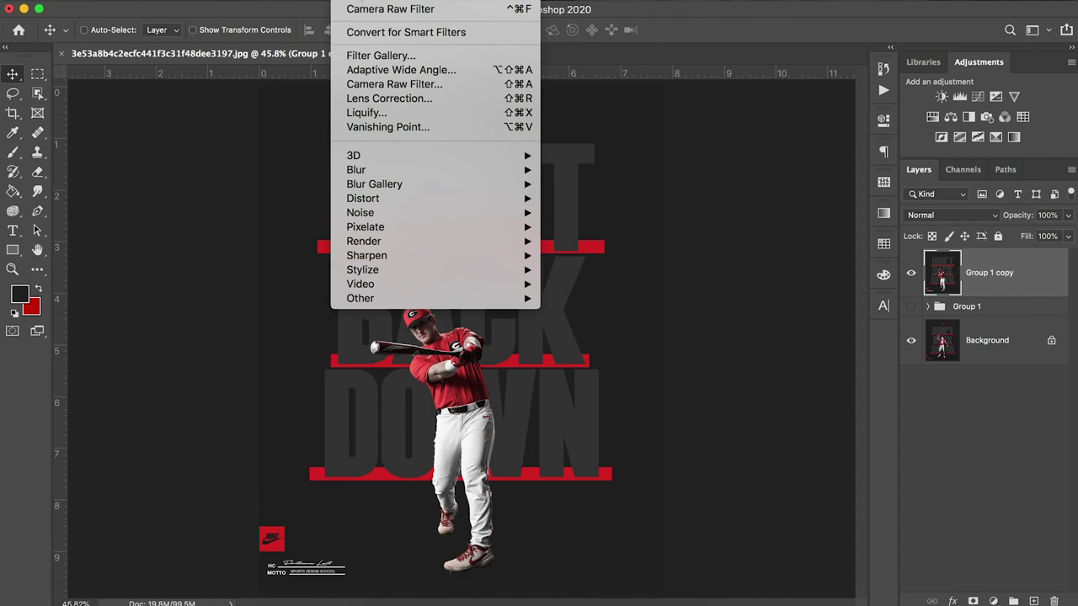
{"action": "left_click", "coordinate": [376, 81]}
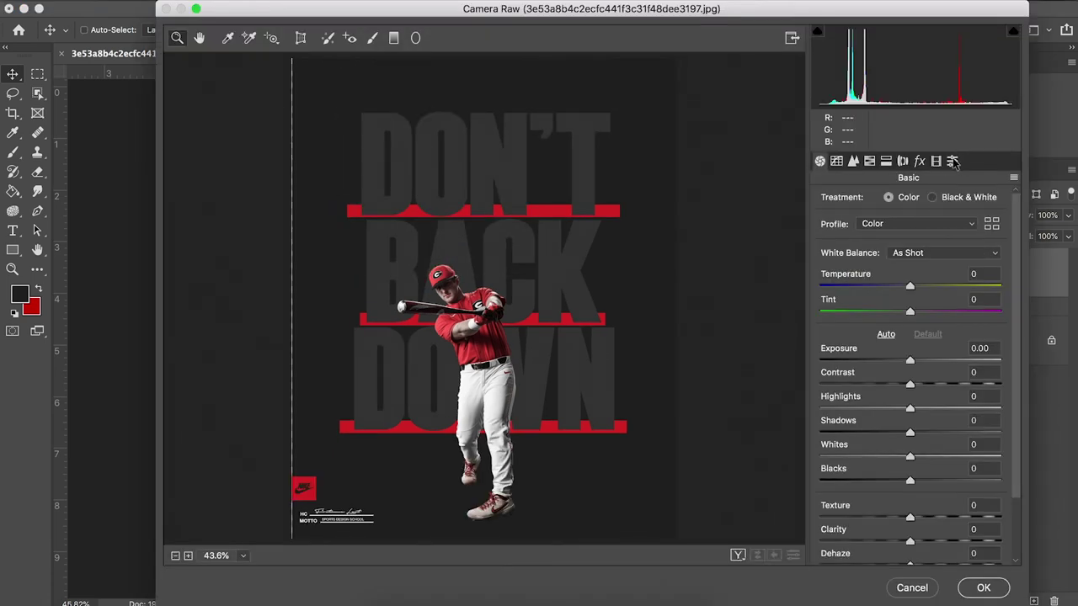
{"action": "left_click", "coordinate": [952, 161]}
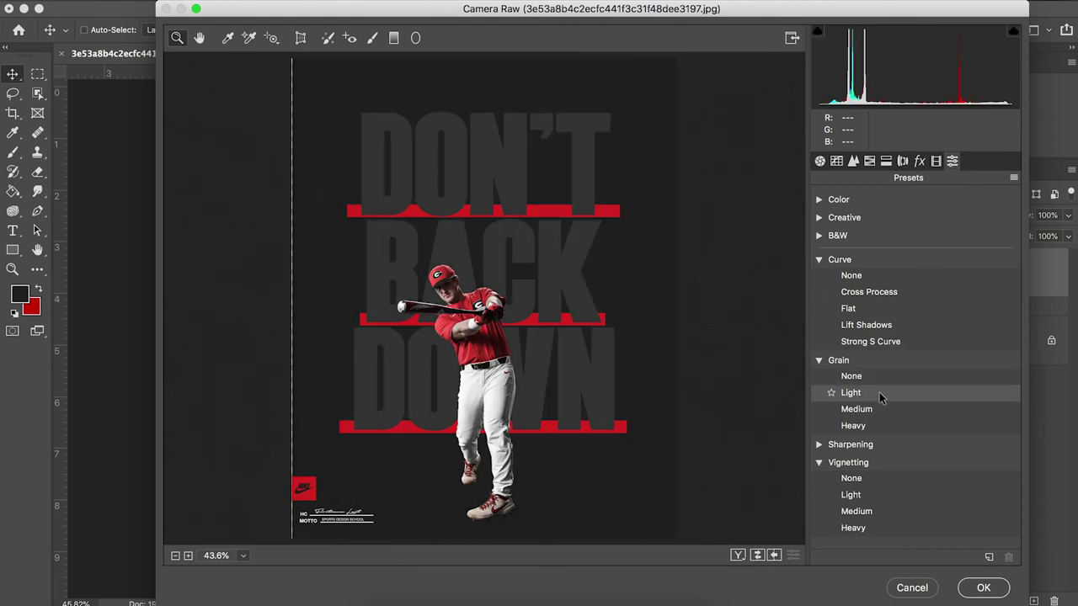
{"action": "left_click", "coordinate": [879, 392]}
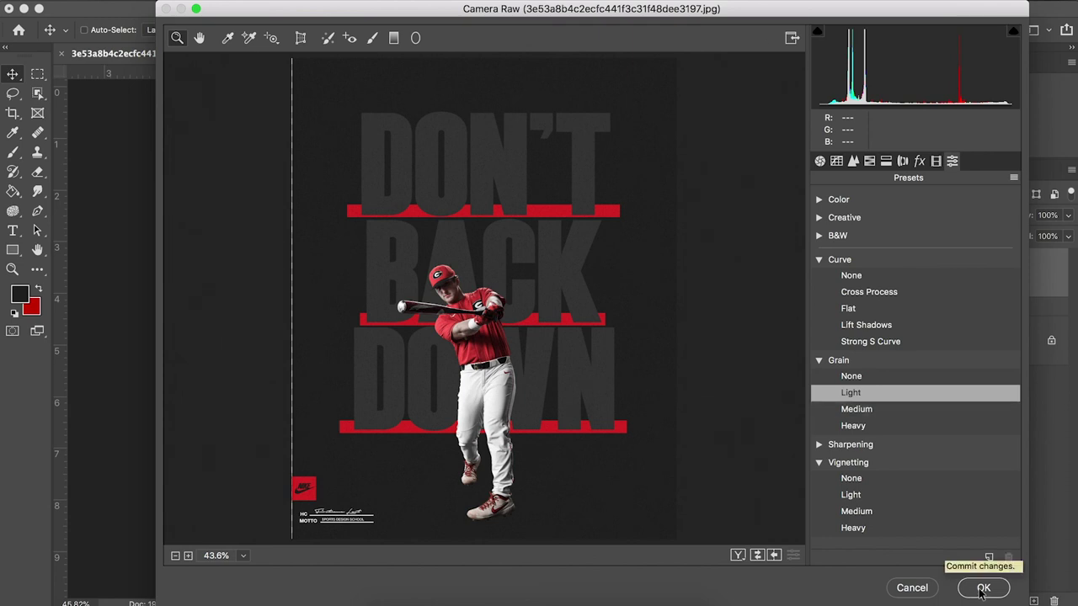
{"action": "left_click", "coordinate": [875, 496]}
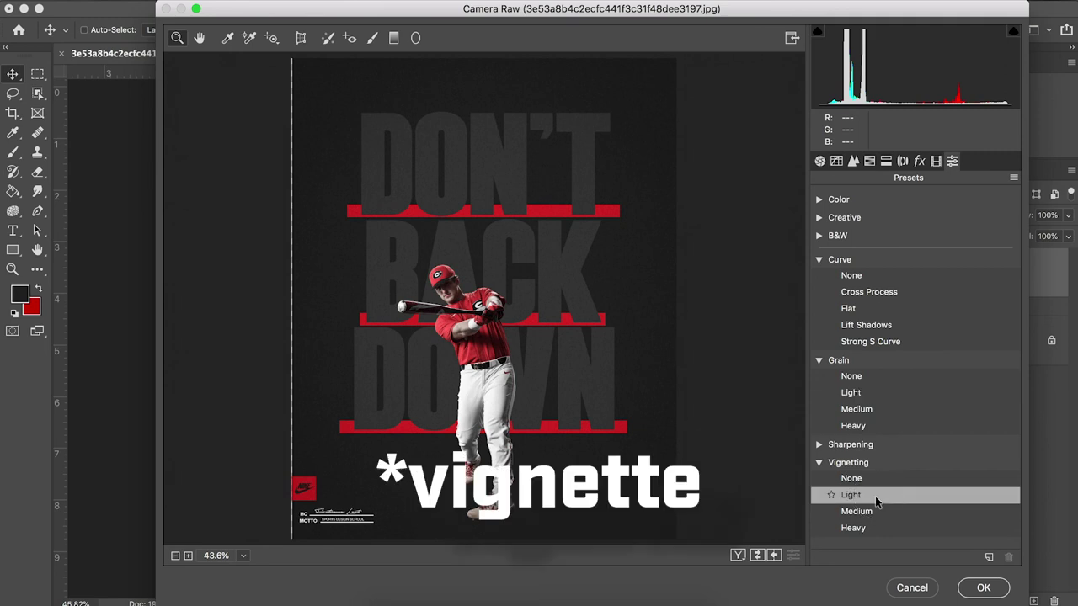
{"action": "left_click", "coordinate": [982, 587]}
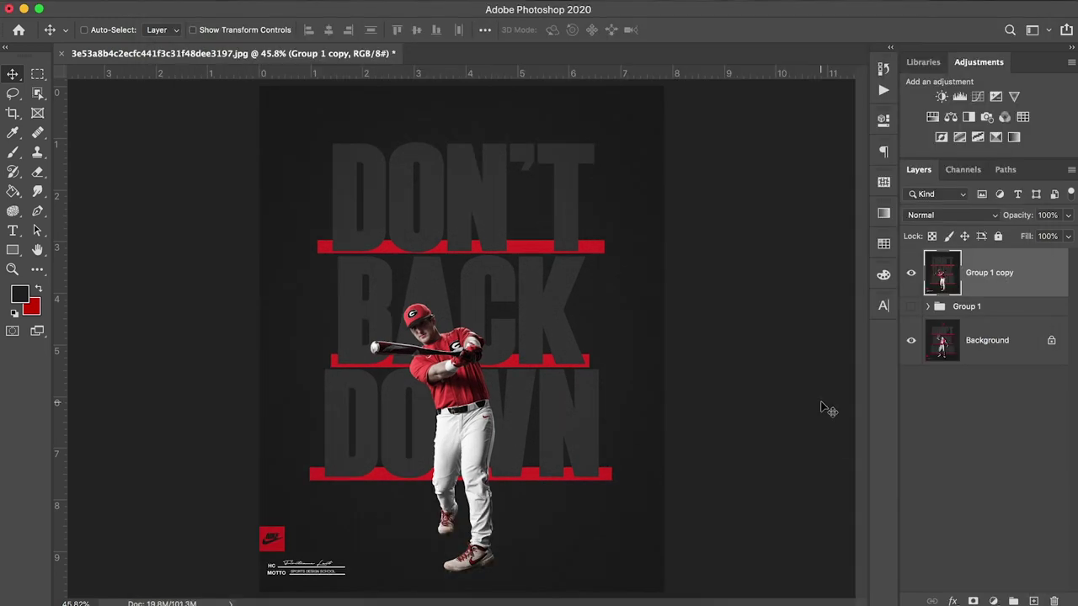
{"action": "left_click", "coordinate": [910, 273]}
{"action": "left_click", "coordinate": [911, 276]}
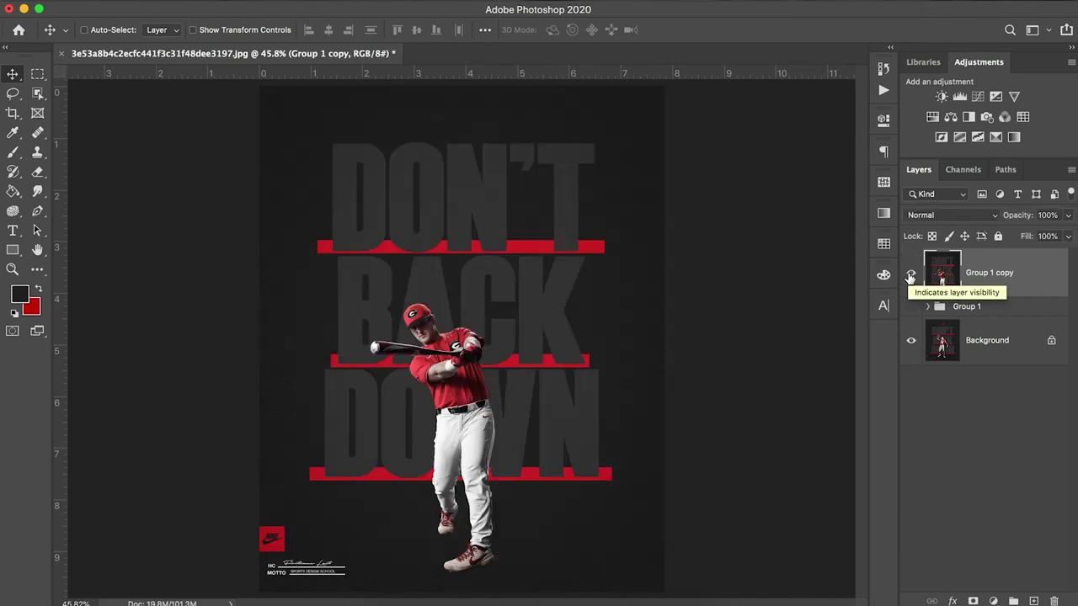
{"action": "left_click", "coordinate": [911, 277]}
{"action": "left_click", "coordinate": [911, 277]}
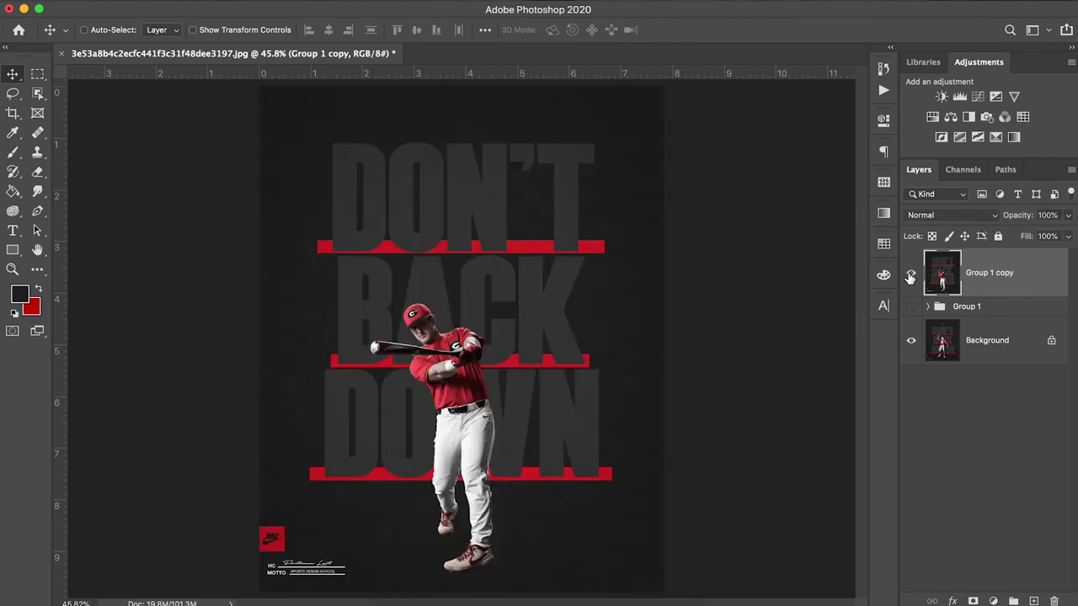
{"action": "left_click", "coordinate": [911, 277]}
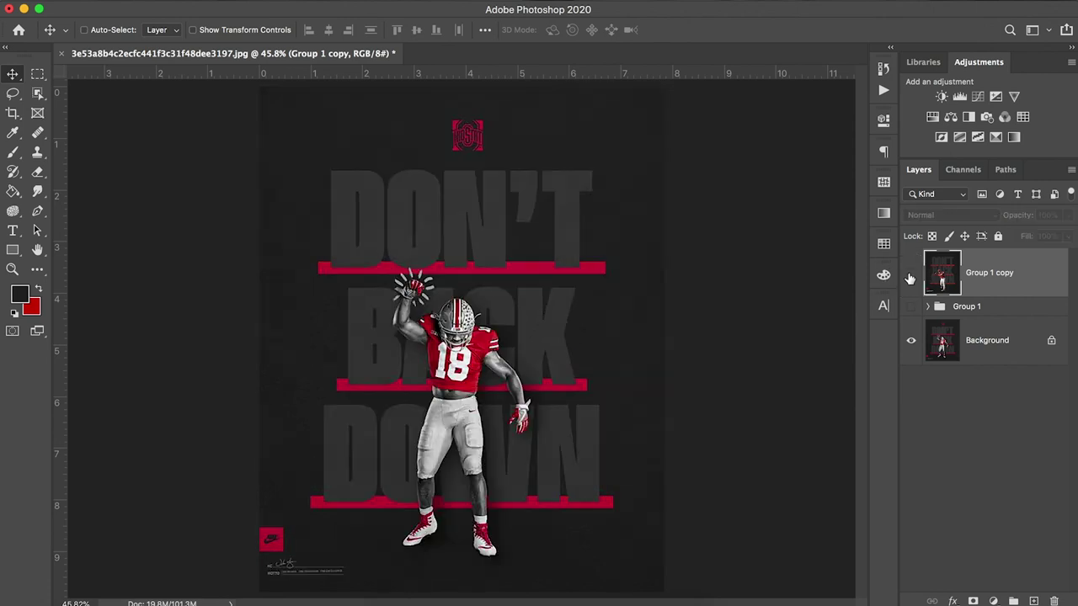
{"action": "left_click", "coordinate": [910, 277]}
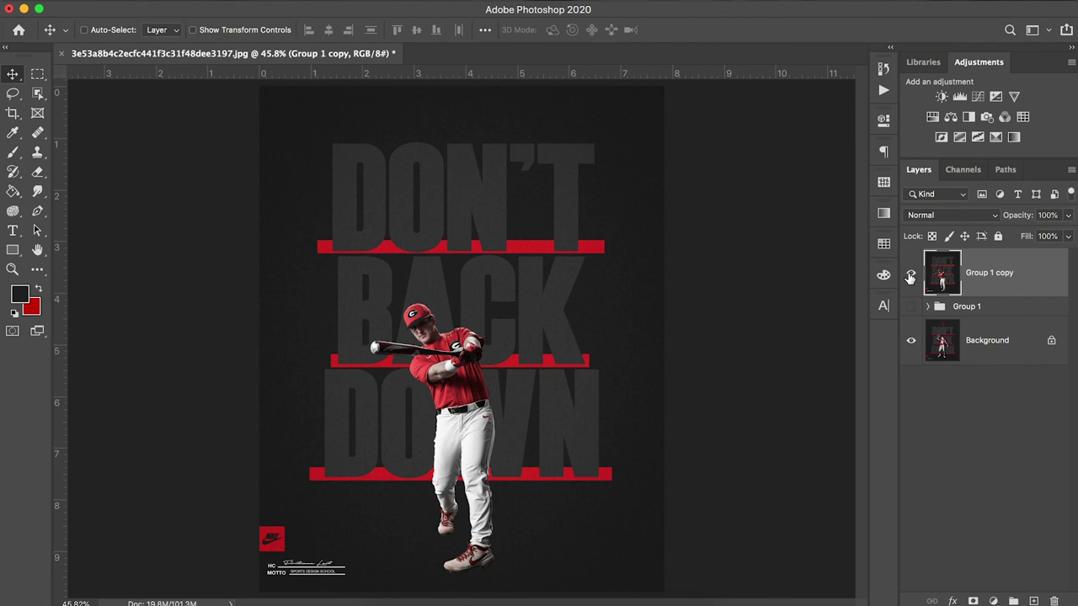